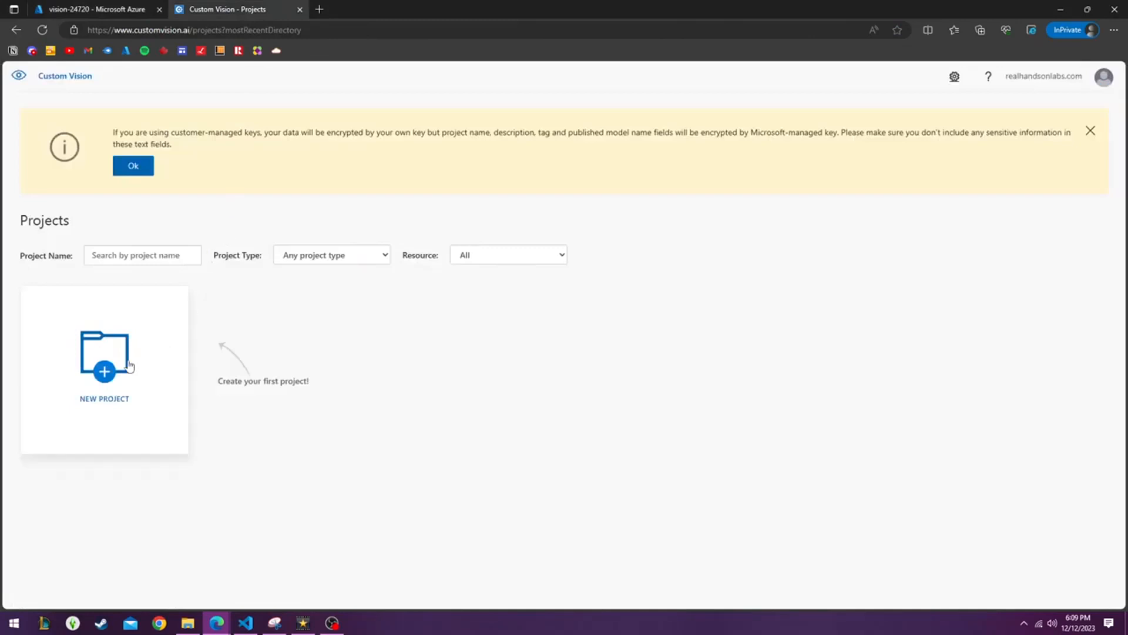
- Name the new image classification project Unreal Tournament
{"action": "left_click", "coordinate": [456, 134]}
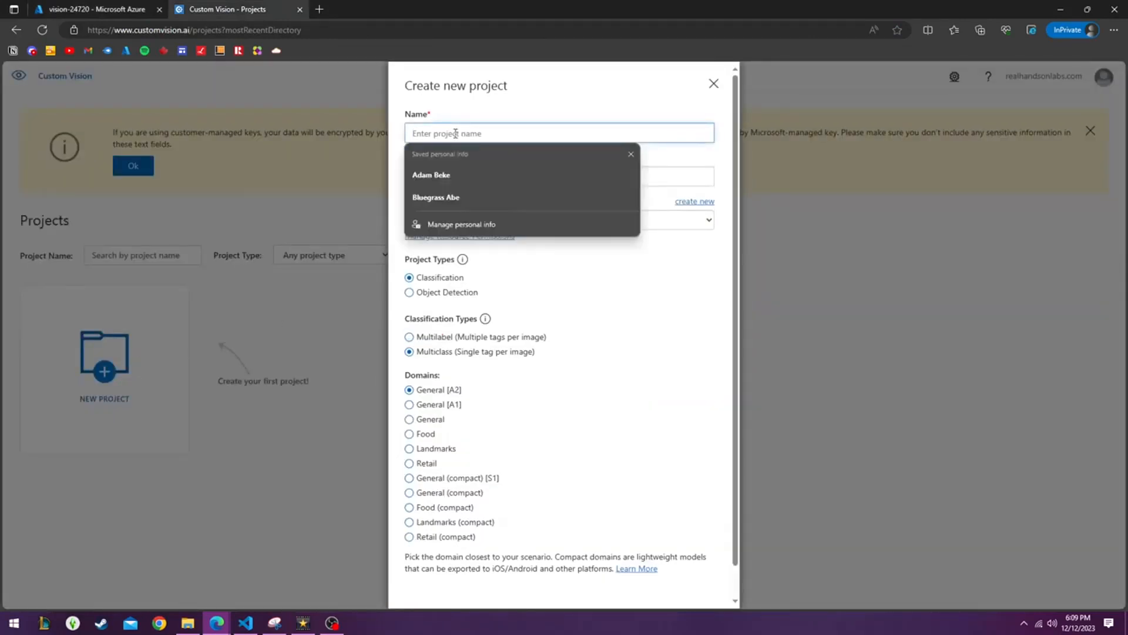
{"action": "type", "text": "Unreal Tournamen"}
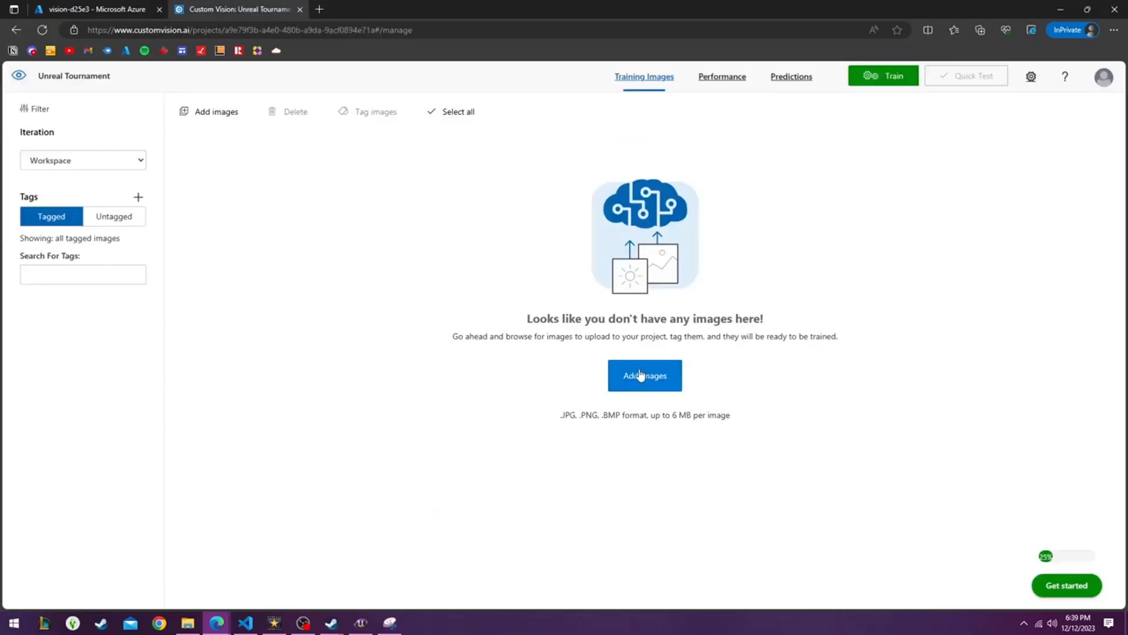
- Choose the images afeww, dhfgdhgf, fawfwef, gasdfg and sgdfgsdfg from the bender folder for upload
{"action": "left_click", "coordinate": [642, 375]}
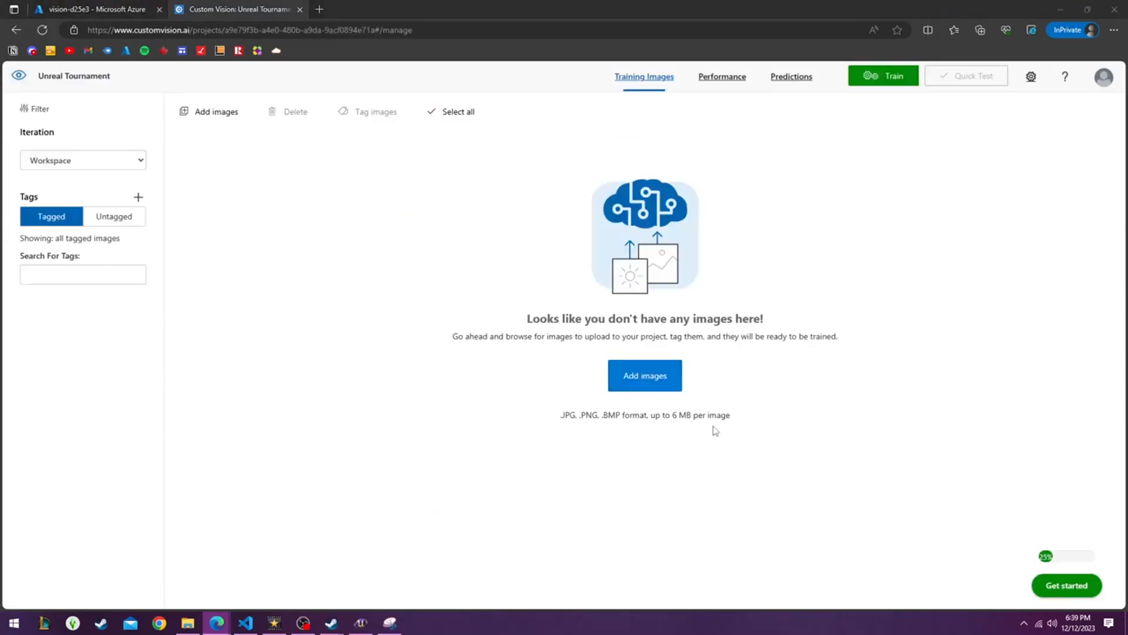
{"action": "double_click", "coordinate": [210, 99]}
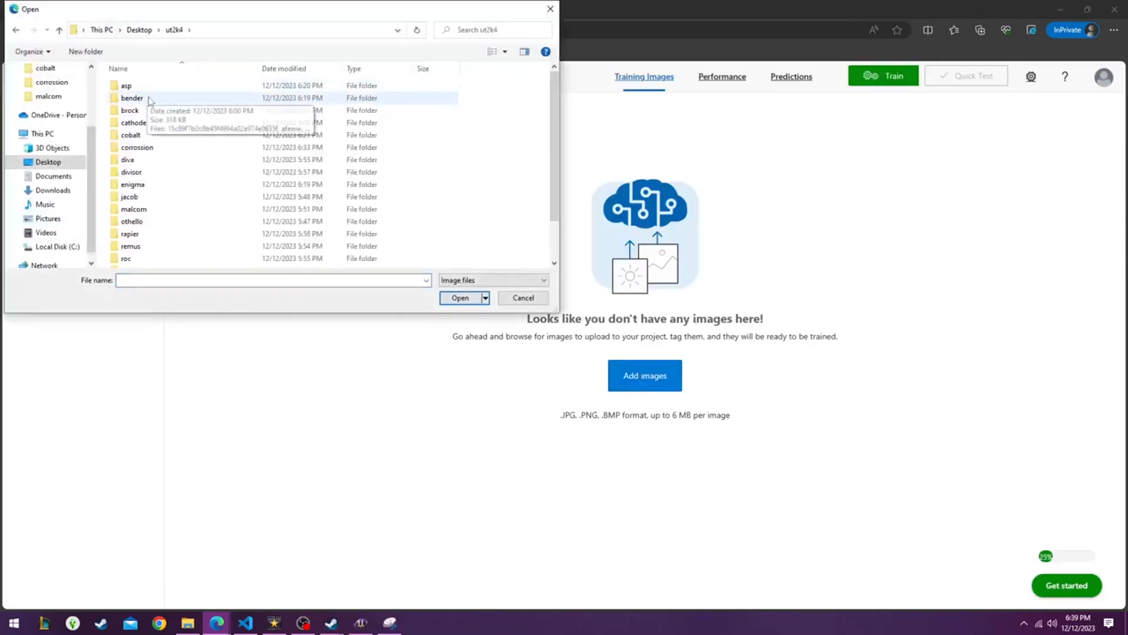
{"action": "double_click", "coordinate": [143, 100]}
{"action": "left_click", "coordinate": [174, 124]}
{"action": "left_click", "coordinate": [135, 199], "text": "shift"}
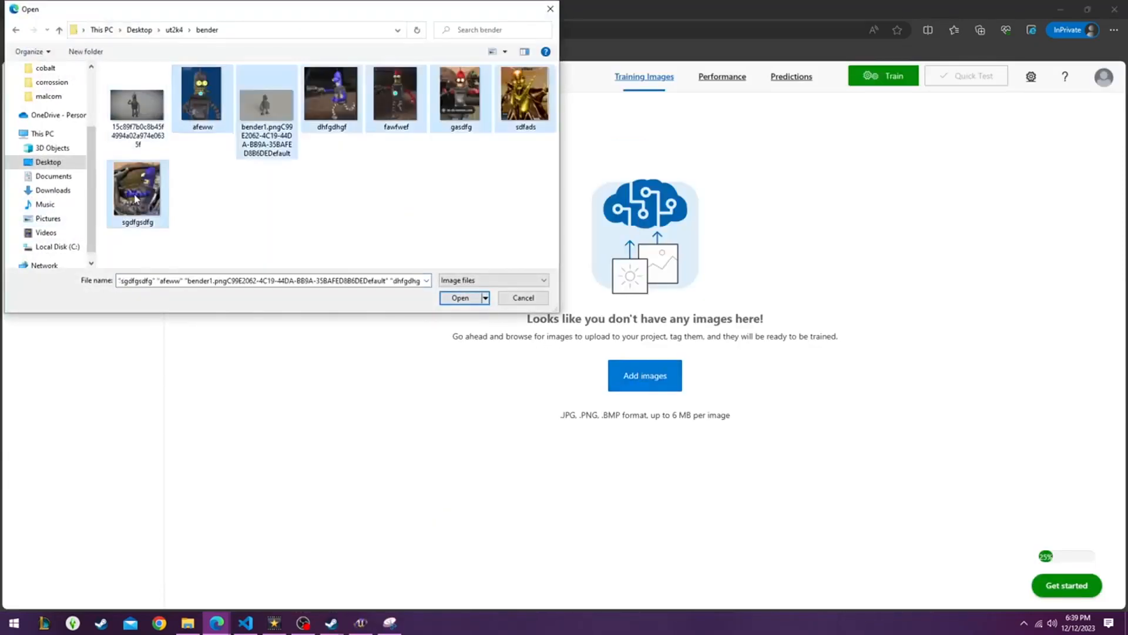
{"action": "left_click", "coordinate": [243, 128], "text": "ctrl"}
{"action": "left_click", "coordinate": [525, 103], "text": "ctrl"}
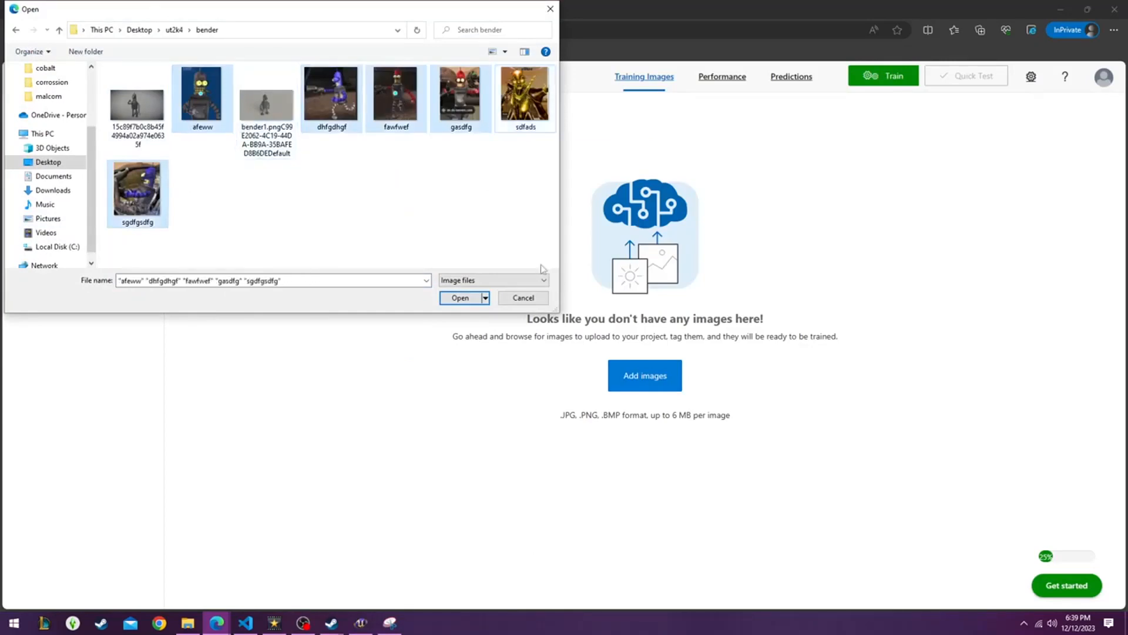
- Tag the selected batch of five images as Bender and upload it
{"action": "left_click", "coordinate": [460, 297]}
{"action": "left_click", "coordinate": [561, 413]}
{"action": "type", "text": "Bender"}
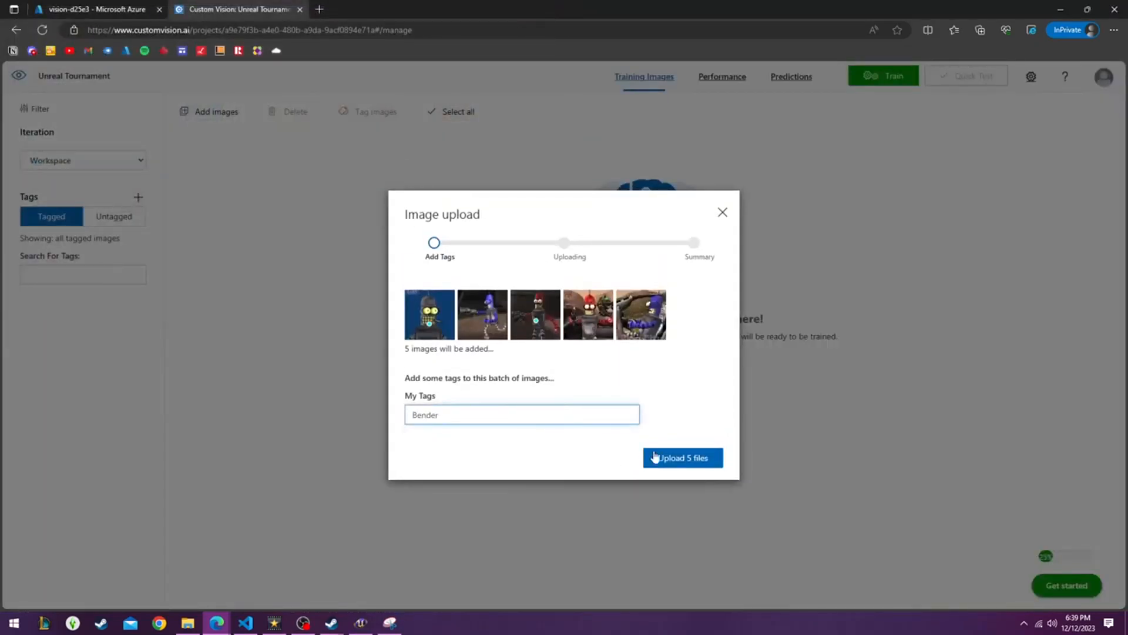
{"action": "left_click", "coordinate": [655, 457]}
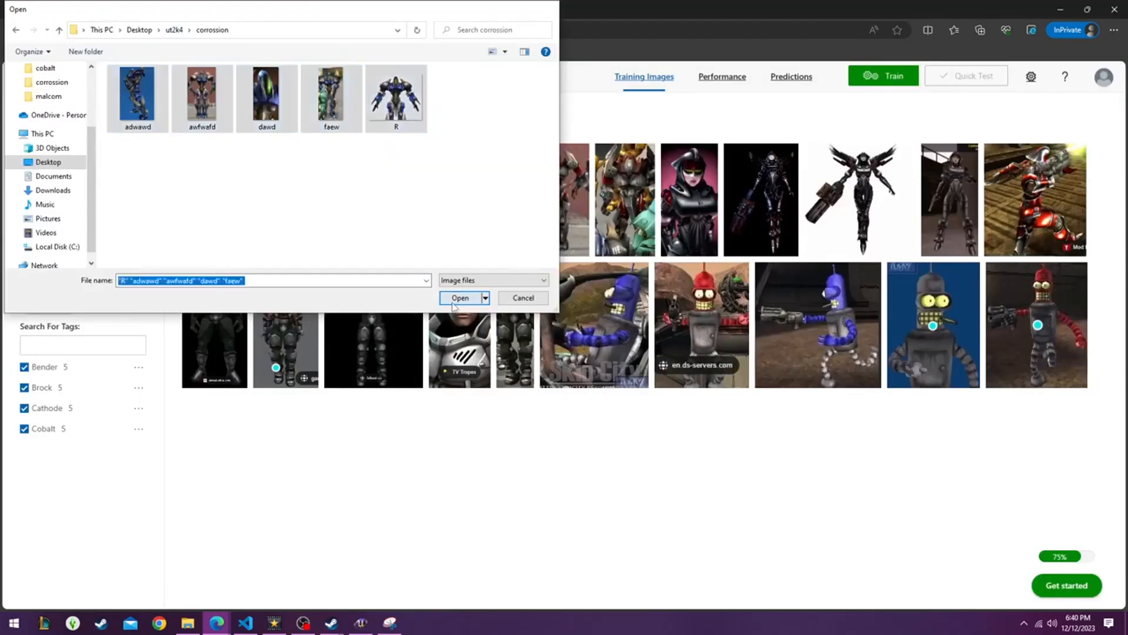
- Upload the five images selected in the corrossion folder with the tag Corrosion and finish the upload
{"action": "left_click", "coordinate": [456, 299]}
{"action": "left_click", "coordinate": [506, 413]}
{"action": "type", "text": "c"}
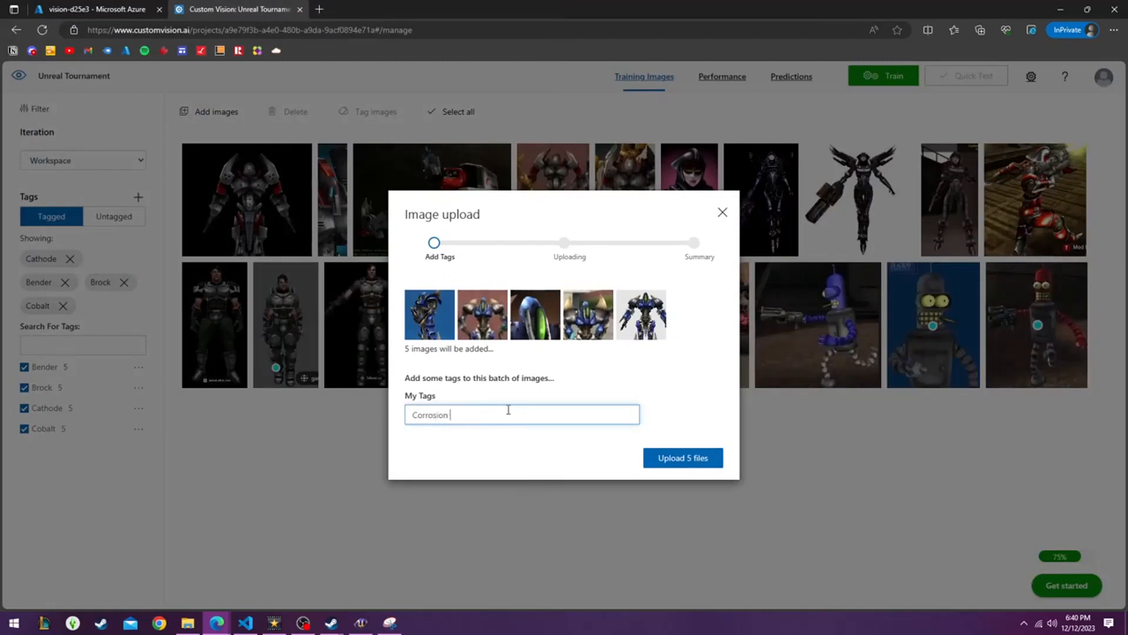
{"action": "left_click", "coordinate": [687, 464]}
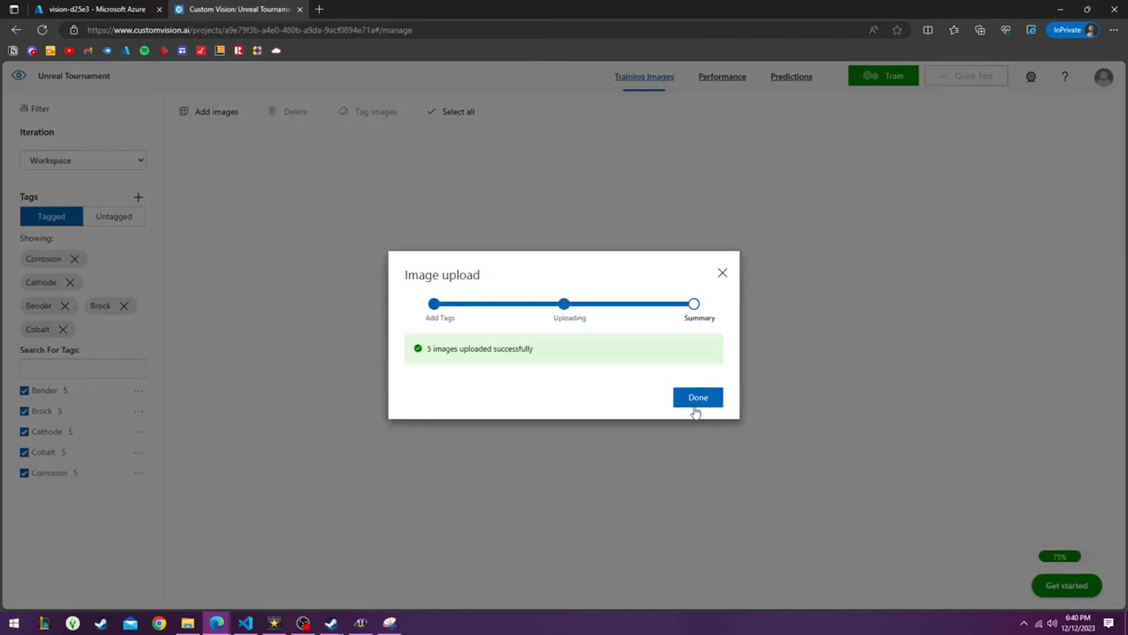
{"action": "left_click", "coordinate": [696, 397]}
- Begin adding another batch of images by opening the divisor folder in ut2k4 and selecting its first image
{"action": "left_click", "coordinate": [216, 112]}
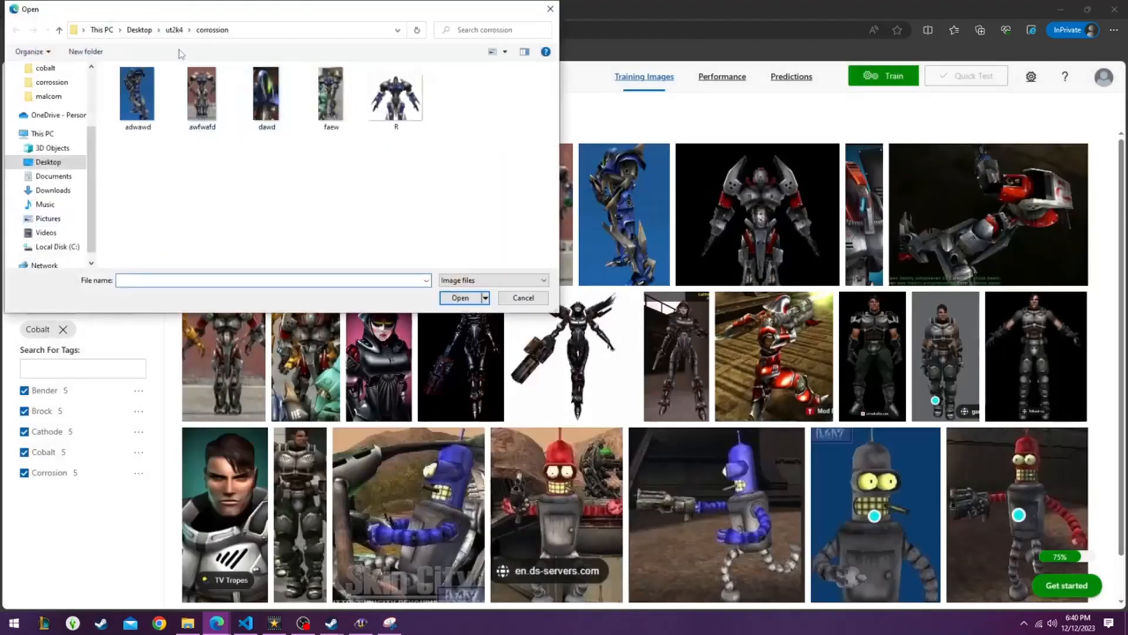
{"action": "left_click", "coordinate": [175, 31]}
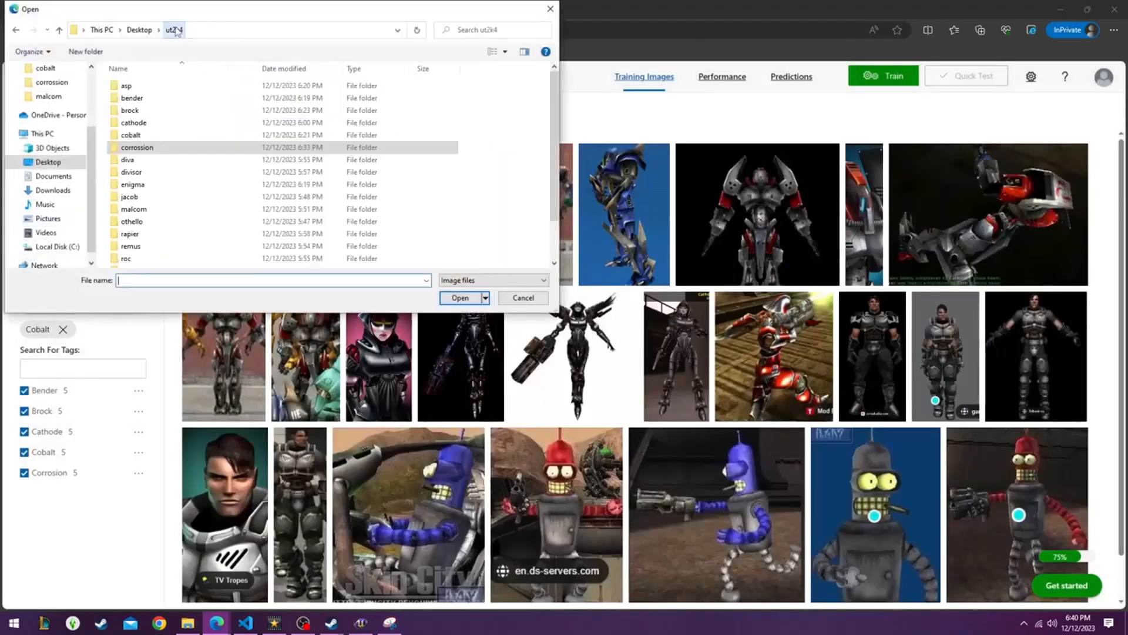
{"action": "double_click", "coordinate": [189, 173]}
{"action": "left_click", "coordinate": [139, 97]}
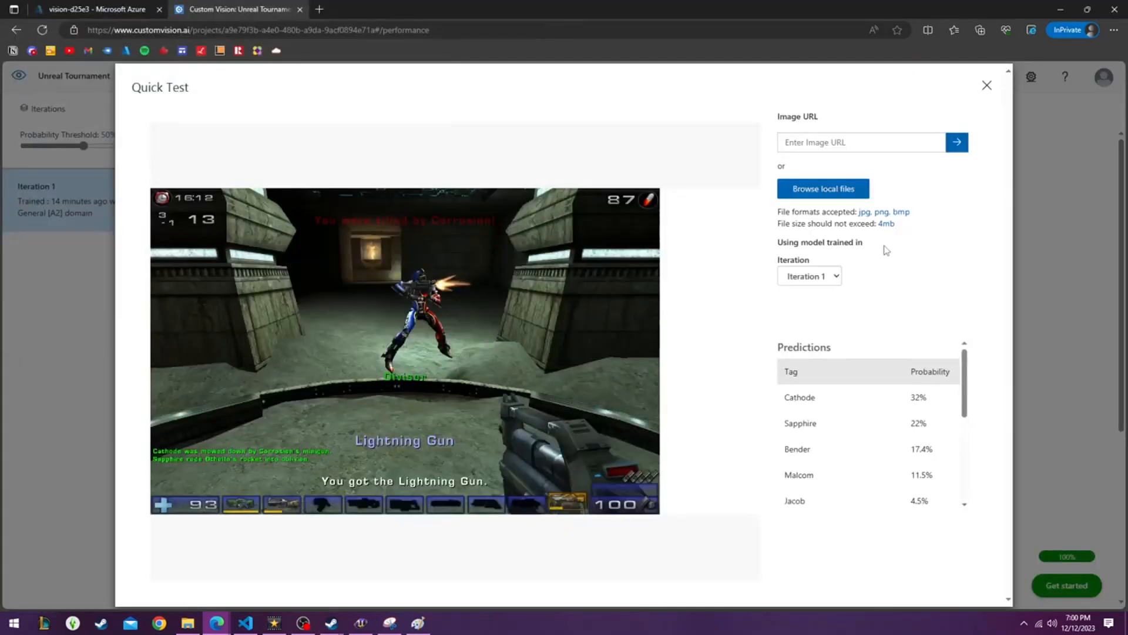
- Examine the tag probabilities predicted by Iteration 1 for the game screenshots in Quick Test and browse for another local image
{"action": "scroll", "coordinate": [899, 403], "scroll_direction": "down", "scroll_amount": 2}
{"action": "scroll", "coordinate": [899, 400], "scroll_direction": "down", "scroll_amount": 5}
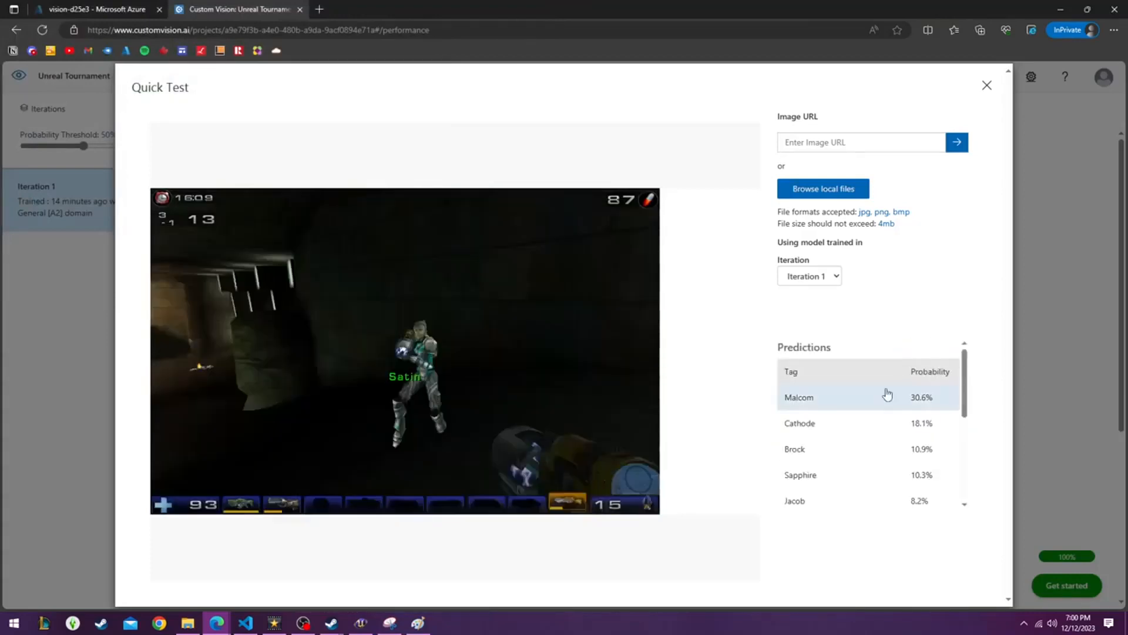
{"action": "scroll", "coordinate": [902, 406], "scroll_direction": "down", "scroll_amount": 2}
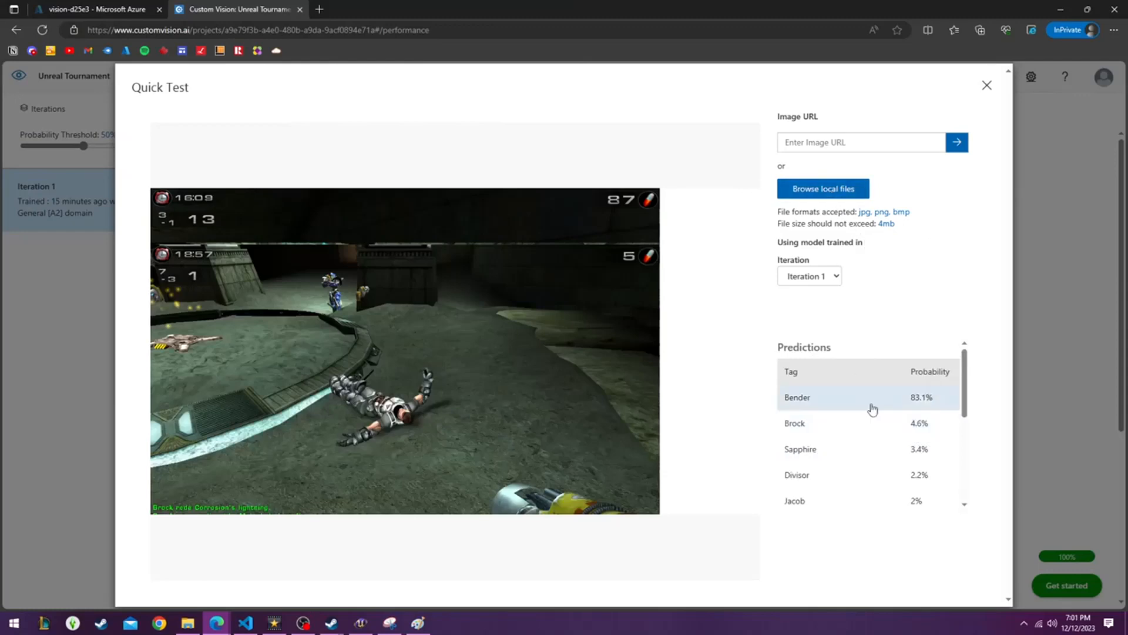
{"action": "left_click", "coordinate": [823, 189]}
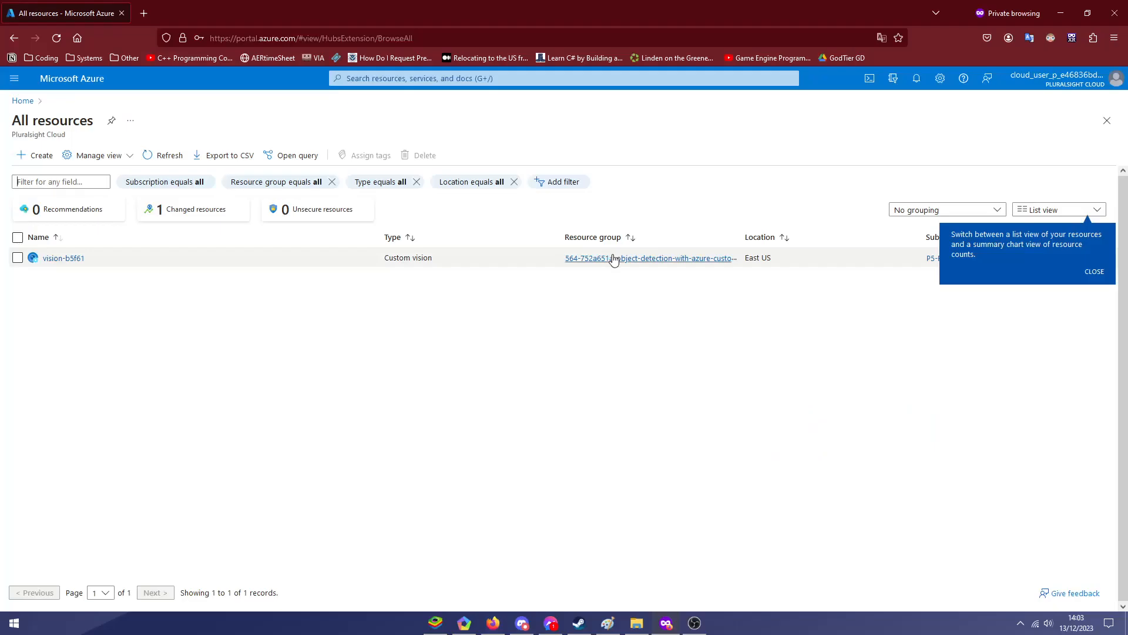
- Open the vision-b5f61 resource through its object-detection resource group and launch the Custom Vision portal from it
{"action": "left_click", "coordinate": [614, 259]}
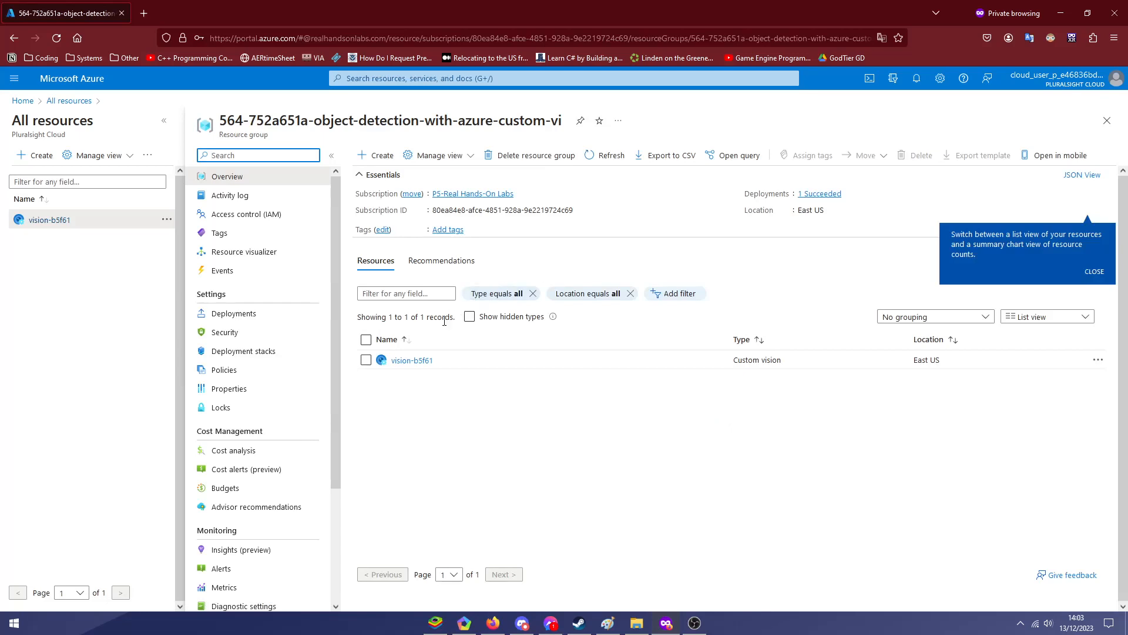
{"action": "left_click", "coordinate": [404, 361]}
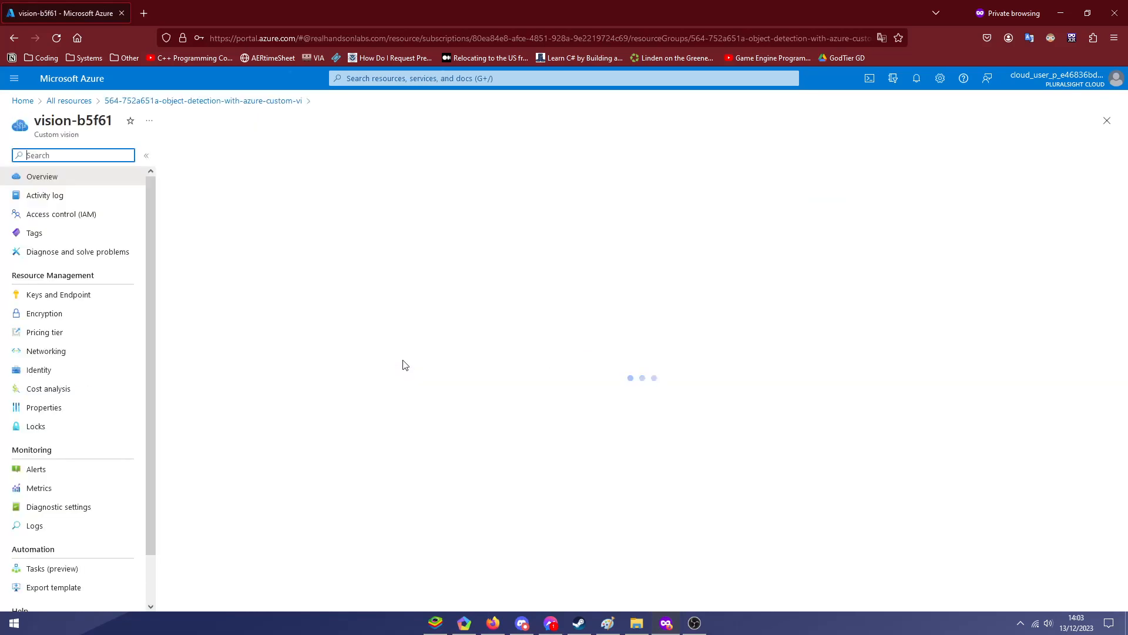
{"action": "left_click", "coordinate": [1115, 109]}
{"action": "scroll", "coordinate": [599, 357], "scroll_direction": "down", "scroll_amount": 1}
{"action": "left_click", "coordinate": [250, 480]}
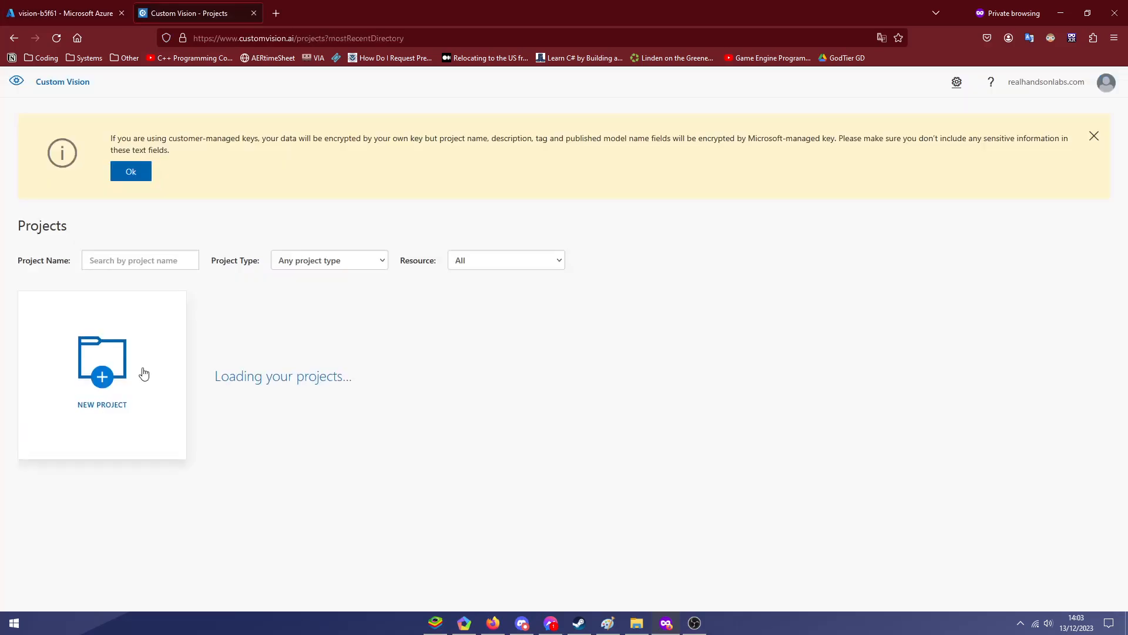
{"action": "left_click", "coordinate": [143, 370]}
{"action": "left_click", "coordinate": [462, 298]}
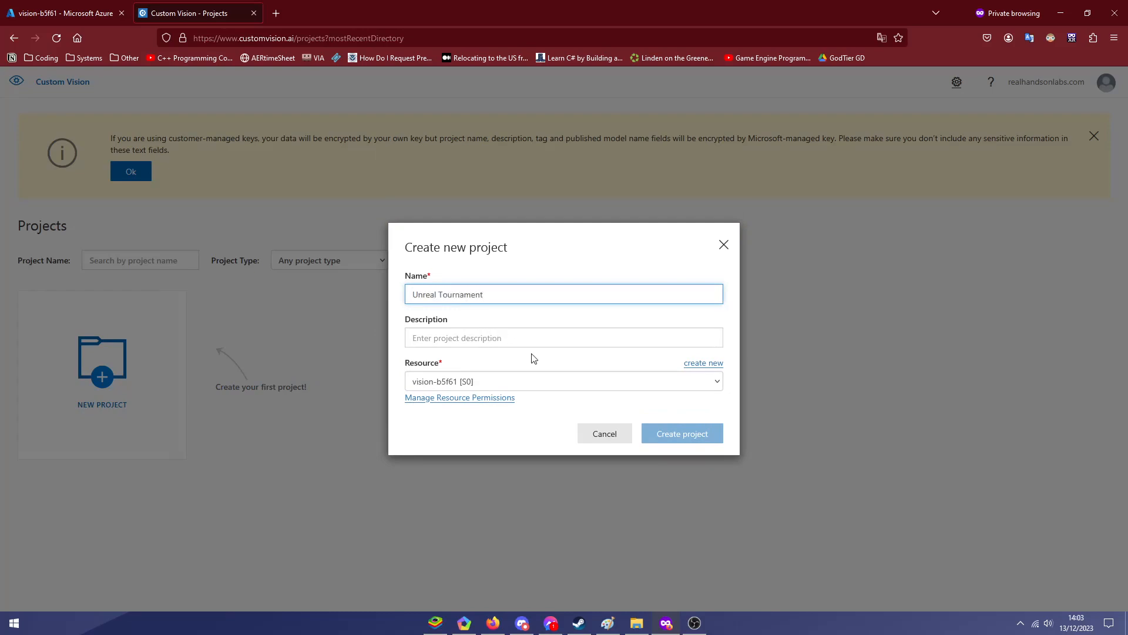
{"action": "left_click", "coordinate": [684, 411]}
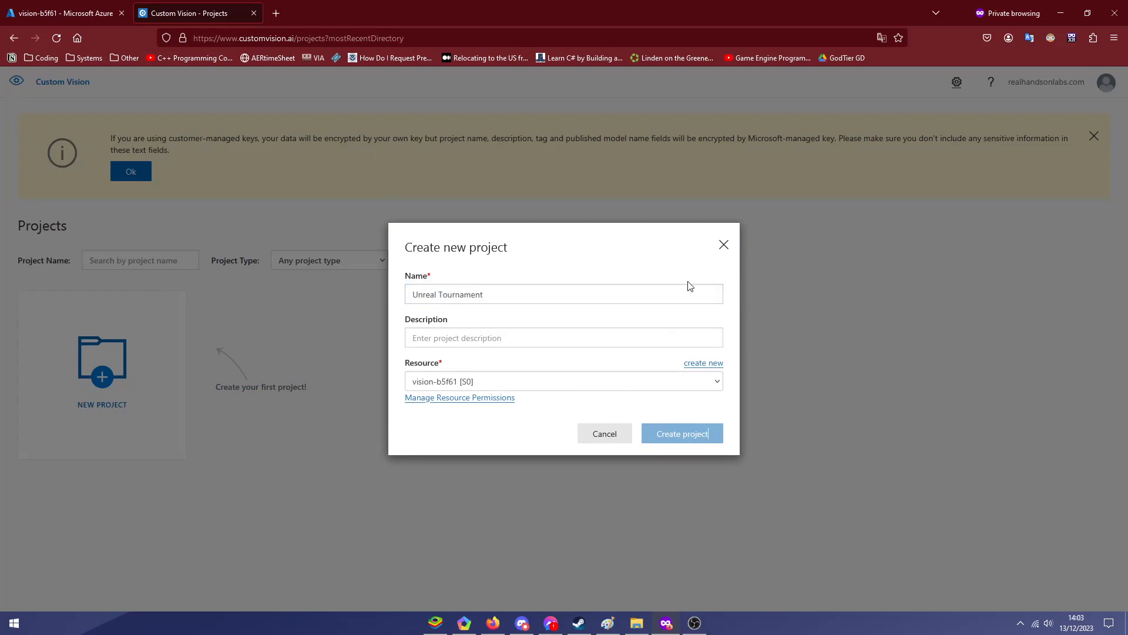
{"action": "left_click", "coordinate": [723, 247]}
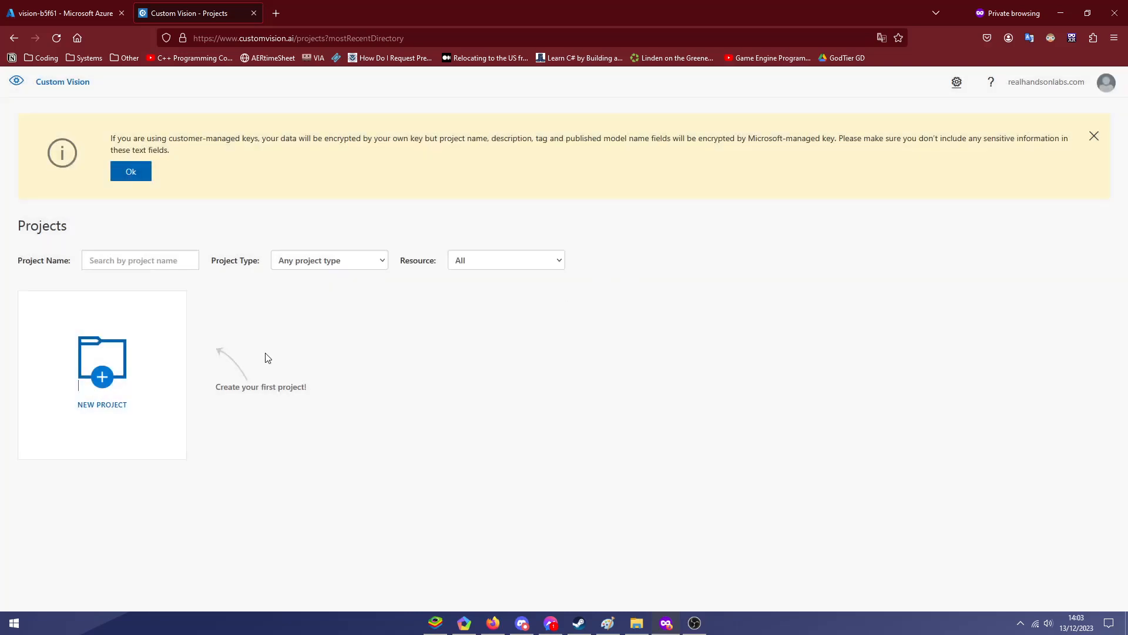
- Set up a new project named Unreal Tournament with the Object Detection project type
{"action": "left_click", "coordinate": [135, 369]}
{"action": "left_click", "coordinate": [574, 138]}
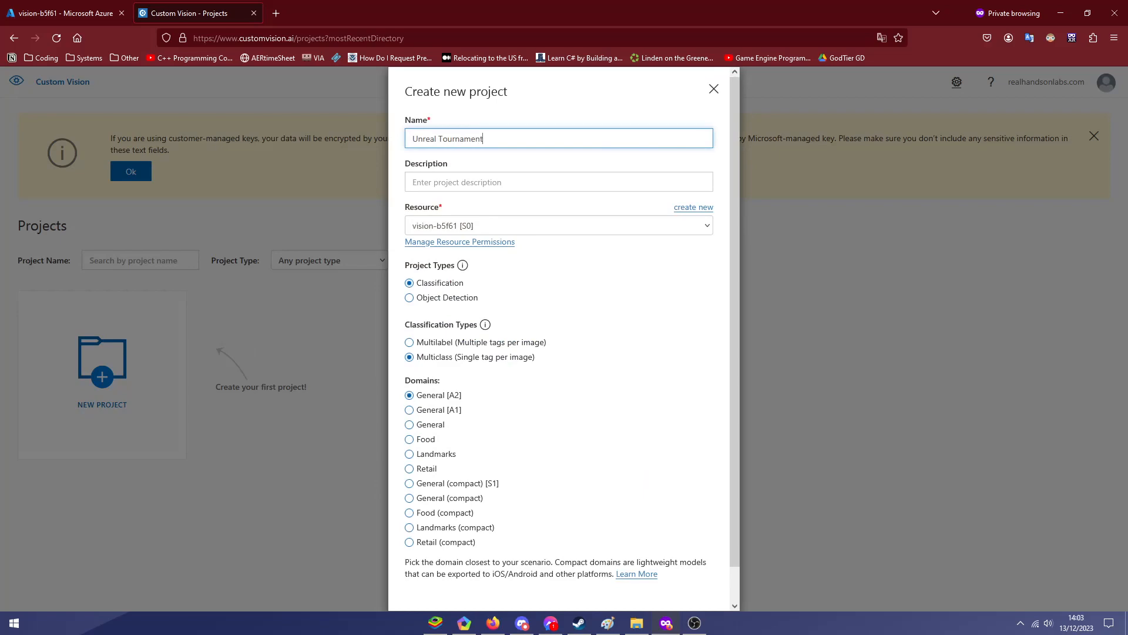
{"action": "left_click", "coordinate": [428, 300]}
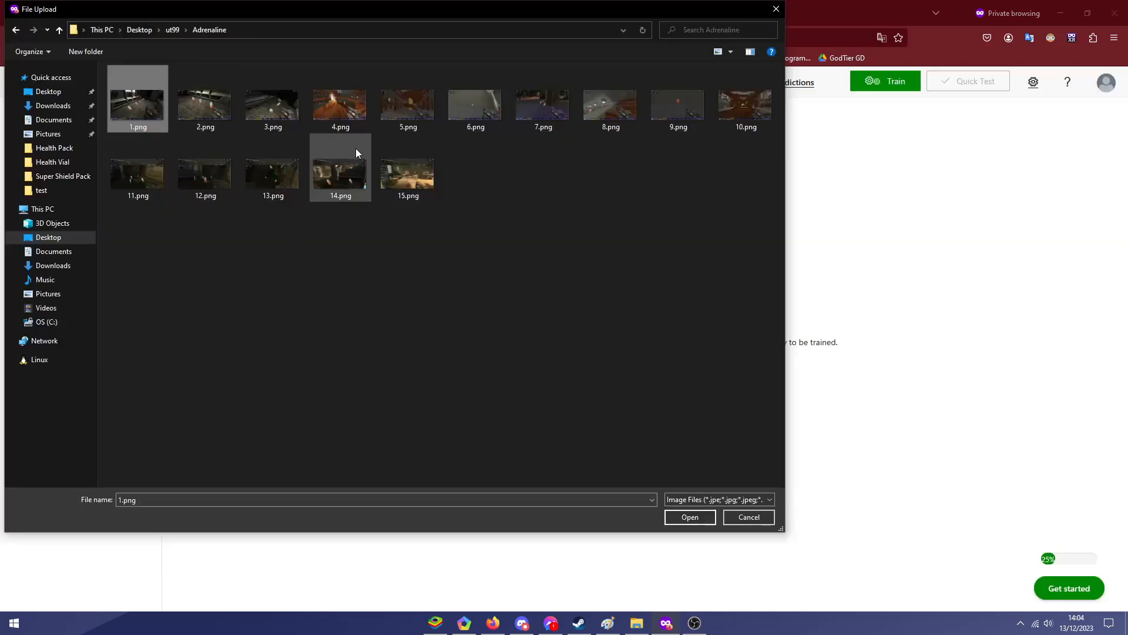
- Add all the images from 1.png to 15.png in the Adrenaline folder to the project
{"action": "key", "text": "ctrl+a"}
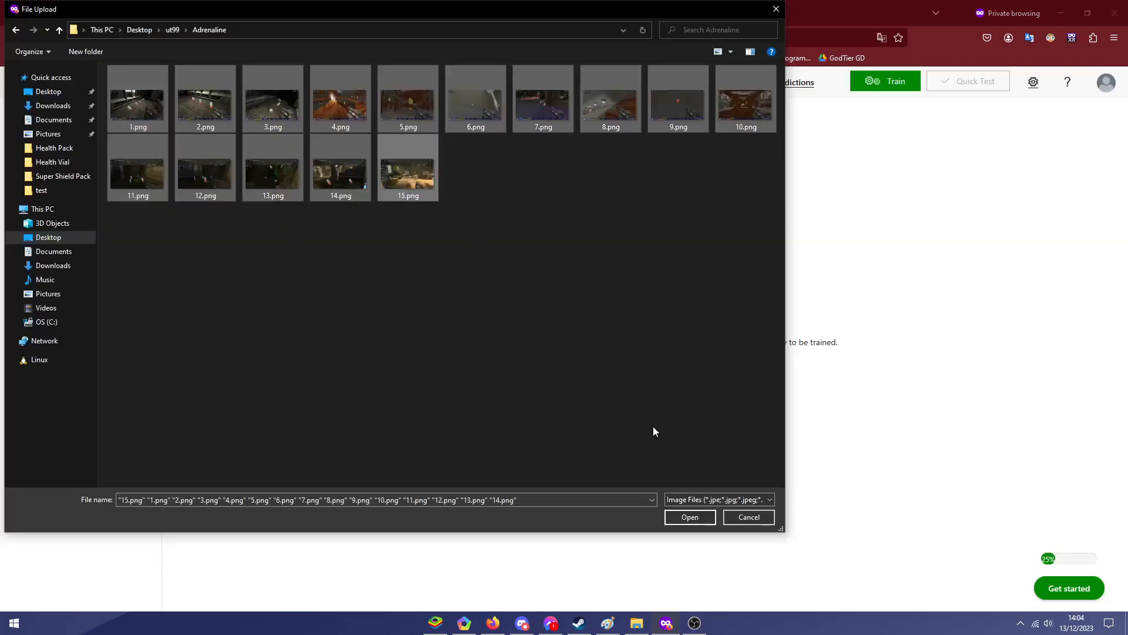
{"action": "left_click", "coordinate": [699, 518]}
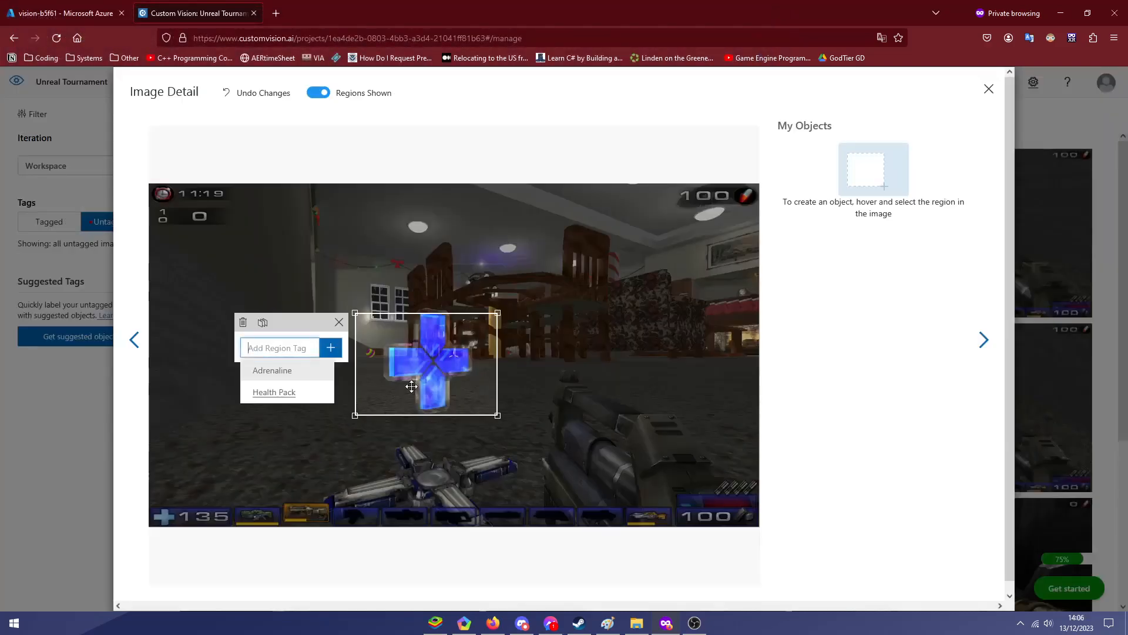
- Outline the blue health cross in each successive untagged image and tag every region as Health Pack
{"action": "left_click", "coordinate": [984, 340]}
{"action": "left_click_drag", "start_coordinate": [438, 282], "coordinate": [534, 388]}
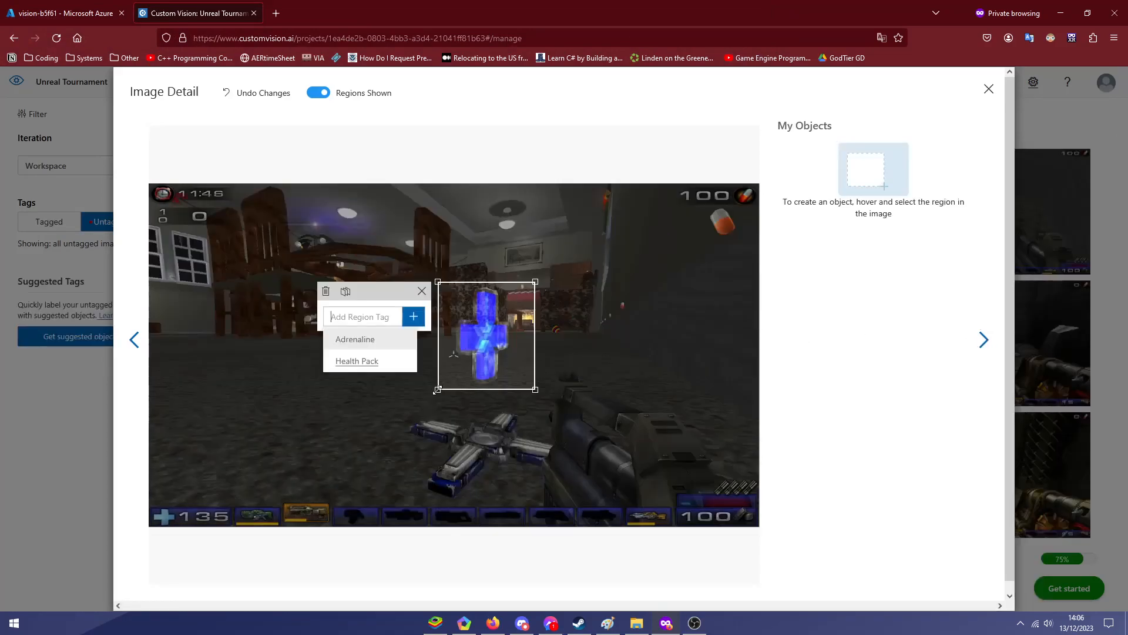
{"action": "left_click", "coordinate": [362, 358]}
{"action": "key", "text": "Right"}
{"action": "left_click_drag", "start_coordinate": [470, 252], "coordinate": [378, 367]}
{"action": "left_click", "coordinate": [294, 330]}
{"action": "key", "text": "Right"}
{"action": "left_click_drag", "start_coordinate": [484, 259], "coordinate": [367, 368]}
{"action": "left_click", "coordinate": [297, 342]}
{"action": "key", "text": "Right"}
{"action": "left_click_drag", "start_coordinate": [500, 267], "coordinate": [390, 410]}
{"action": "left_click", "coordinate": [307, 347]}
{"action": "key", "text": "Right"}
{"action": "left_click_drag", "start_coordinate": [495, 356], "coordinate": [397, 440]}
{"action": "left_click", "coordinate": [315, 436]}
{"action": "key", "text": "Right"}
{"action": "left_click_drag", "start_coordinate": [445, 311], "coordinate": [348, 384]}
{"action": "left_click", "coordinate": [268, 389]}
{"action": "key", "text": "Right"}
{"action": "left_click_drag", "start_coordinate": [506, 369], "coordinate": [455, 408]}
{"action": "left_click", "coordinate": [414, 446]}
- Draw regions around the health vials in the following untagged images and tag them Health Vial
{"action": "key", "text": "Right"}
{"action": "left_click_drag", "start_coordinate": [509, 349], "coordinate": [479, 390]}
{"action": "left_click", "coordinate": [430, 445]}
{"action": "left_click_drag", "start_coordinate": [438, 303], "coordinate": [411, 348]}
{"action": "left_click", "coordinate": [362, 381]}
{"action": "left_click_drag", "start_coordinate": [365, 251], "coordinate": [341, 292]}
{"action": "left_click", "coordinate": [304, 355]}
{"action": "key", "text": "Right"}
{"action": "left_click_drag", "start_coordinate": [490, 287], "coordinate": [468, 321]}
{"action": "left_click", "coordinate": [419, 383]}
{"action": "left_click", "coordinate": [390, 358]}
{"action": "mouse_move", "coordinate": [442, 283]}
{"action": "left_mouse_down"}
{"action": "mouse_move", "coordinate": [428, 310]}
{"action": "mouse_move", "coordinate": [366, 284]}
{"action": "left_mouse_up"}
{"action": "left_click", "coordinate": [370, 385]}
{"action": "left_click", "coordinate": [364, 333]}
{"action": "left_click", "coordinate": [298, 326]}
{"action": "left_click", "coordinate": [312, 358]}
{"action": "left_click", "coordinate": [983, 339]}
{"action": "mouse_move", "coordinate": [459, 301]}
{"action": "left_mouse_down"}
{"action": "mouse_move", "coordinate": [424, 355]}
{"action": "mouse_move", "coordinate": [399, 441]}
{"action": "left_mouse_up"}
{"action": "left_click", "coordinate": [355, 401]}
{"action": "left_click", "coordinate": [332, 459]}
- Mark the health vials in the last two untagged images and assign them the Health Vial tag
{"action": "left_click", "coordinate": [984, 340]}
{"action": "left_click_drag", "start_coordinate": [427, 266], "coordinate": [402, 341]}
{"action": "left_click", "coordinate": [317, 366]}
{"action": "left_click_drag", "start_coordinate": [562, 265], "coordinate": [519, 363]}
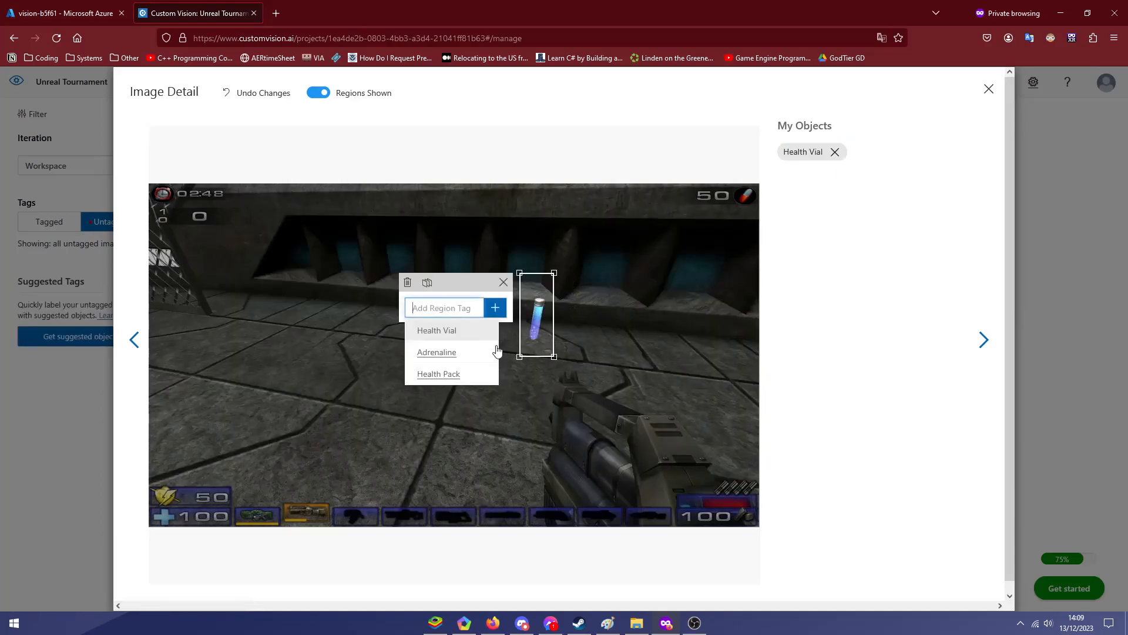
{"action": "left_click", "coordinate": [436, 365]}
{"action": "left_click", "coordinate": [984, 339]}
{"action": "left_click_drag", "start_coordinate": [459, 289], "coordinate": [422, 369]}
{"action": "left_click", "coordinate": [356, 389]}
{"action": "left_click_drag", "start_coordinate": [231, 278], "coordinate": [193, 368]}
{"action": "left_click", "coordinate": [279, 378]}
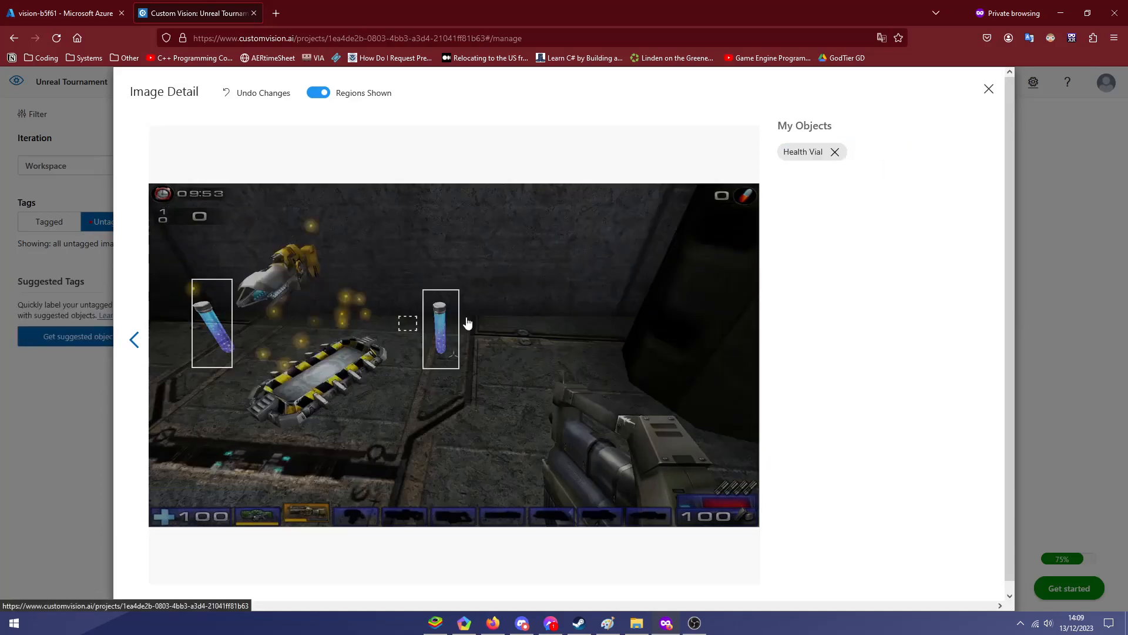
- Close the image detail, filter the tagged images by Adrenaline and open the first one
{"action": "left_click", "coordinate": [988, 89]}
{"action": "left_click", "coordinate": [49, 222]}
{"action": "left_click", "coordinate": [22, 301]}
{"action": "left_click", "coordinate": [344, 223]}
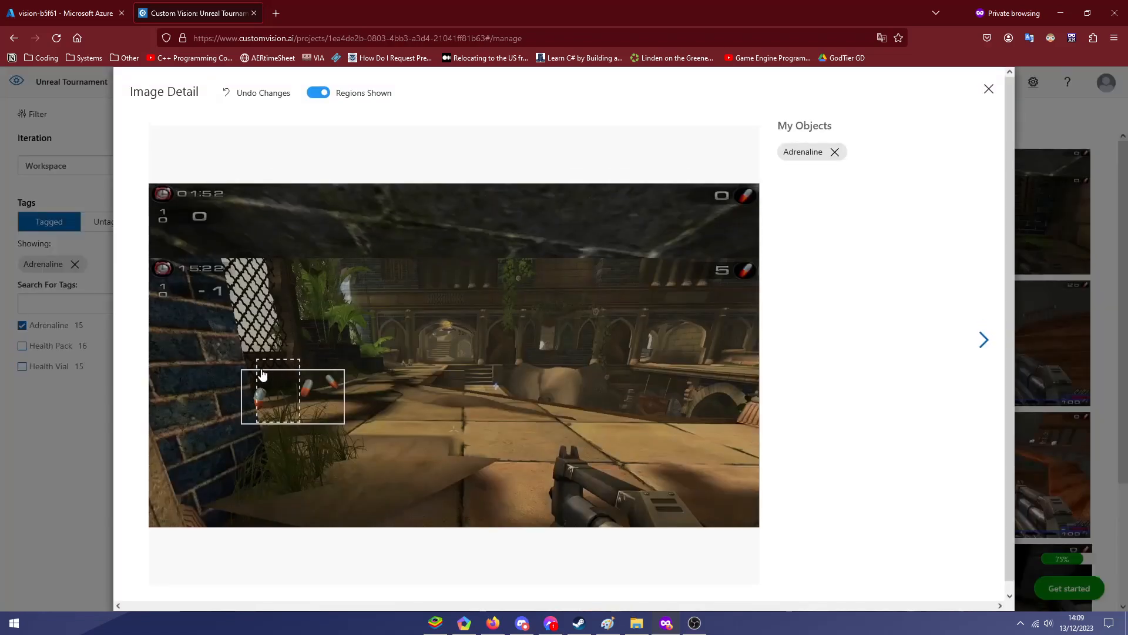
- Draw separate Adrenaline regions around the three pills beside the blue brick wall
{"action": "left_click_drag", "start_coordinate": [266, 416], "coordinate": [269, 414]}
{"action": "left_click", "coordinate": [297, 421]}
{"action": "left_click", "coordinate": [311, 430]}
{"action": "left_click_drag", "start_coordinate": [345, 362], "coordinate": [326, 397]}
{"action": "left_click_drag", "start_coordinate": [293, 266], "coordinate": [322, 368]}
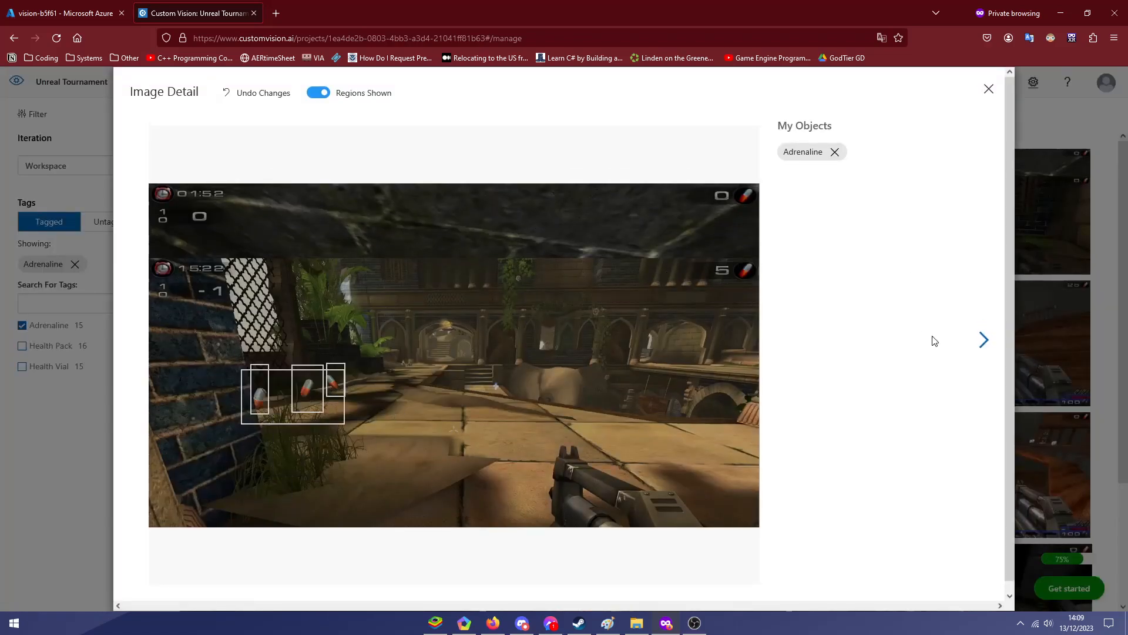
- Skip ahead in the Adrenaline images and add individual Adrenaline regions around the separate pills
{"action": "key", "text": "Right"}
{"action": "key", "text": "Right"}
{"action": "left_click_drag", "start_coordinate": [592, 250], "coordinate": [547, 303]}
{"action": "left_click", "coordinate": [500, 320]}
{"action": "left_click_drag", "start_coordinate": [345, 372], "coordinate": [404, 420]}
{"action": "left_click", "coordinate": [296, 436]}
{"action": "left_click_drag", "start_coordinate": [491, 223], "coordinate": [418, 306]}
{"action": "left_click", "coordinate": [376, 279]}
{"action": "left_click_drag", "start_coordinate": [567, 389], "coordinate": [463, 459]}
{"action": "left_click", "coordinate": [431, 441]}
- Move to the next Adrenaline image and mark its two health vials with the Health Vial tag
{"action": "left_click", "coordinate": [981, 344]}
{"action": "left_click_drag", "start_coordinate": [566, 361], "coordinate": [516, 433]}
{"action": "left_click", "coordinate": [433, 462]}
{"action": "mouse_move", "coordinate": [364, 368]}
{"action": "left_mouse_down"}
{"action": "mouse_move", "coordinate": [335, 430]}
{"action": "mouse_move", "coordinate": [317, 438]}
{"action": "left_mouse_up"}
{"action": "left_click", "coordinate": [234, 469]}
- In the dark brick-walled image, outline both health vials as Health Vial and mark the individual pill as Adrenaline
{"action": "left_click", "coordinate": [983, 340]}
{"action": "left_click_drag", "start_coordinate": [504, 341], "coordinate": [454, 402]}
{"action": "left_click", "coordinate": [372, 442]}
{"action": "left_click_drag", "start_coordinate": [364, 403], "coordinate": [400, 475]}
{"action": "left_click", "coordinate": [323, 501]}
{"action": "left_click", "coordinate": [842, 178]}
{"action": "left_click", "coordinate": [326, 490]}
{"action": "left_click_drag", "start_coordinate": [363, 370], "coordinate": [410, 414]}
{"action": "left_click", "coordinate": [328, 449]}
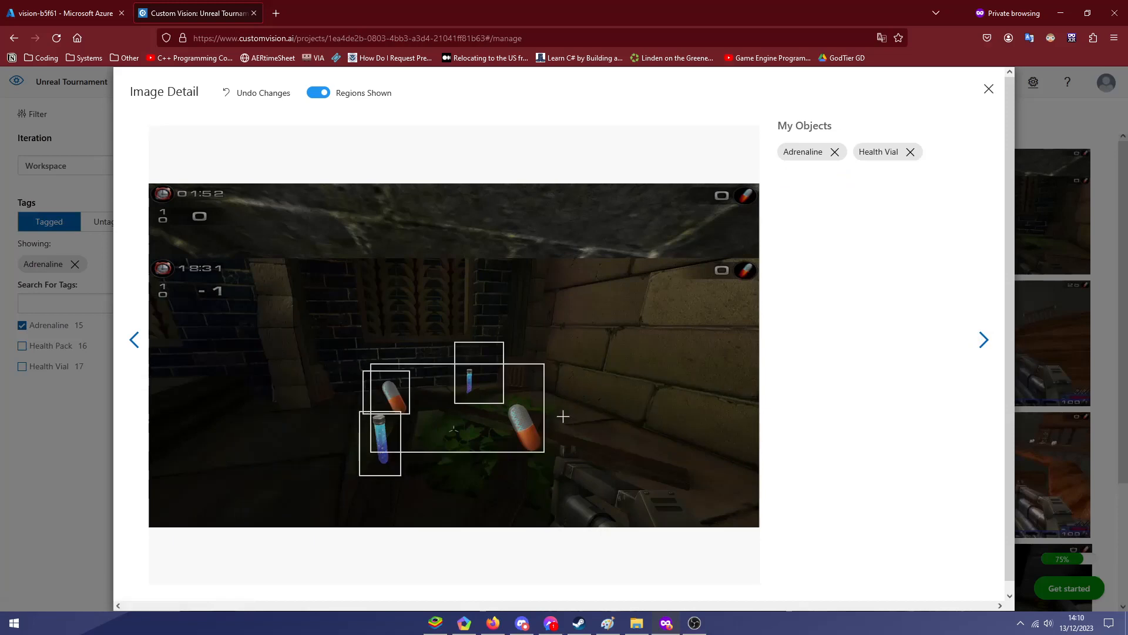
{"action": "left_click_drag", "start_coordinate": [498, 462], "coordinate": [497, 462]}
{"action": "left_click", "coordinate": [443, 474]}
- Outline the pills individually in the image with the wooden beams, tag them Adrenaline, and advance to the following images
{"action": "left_click", "coordinate": [982, 340]}
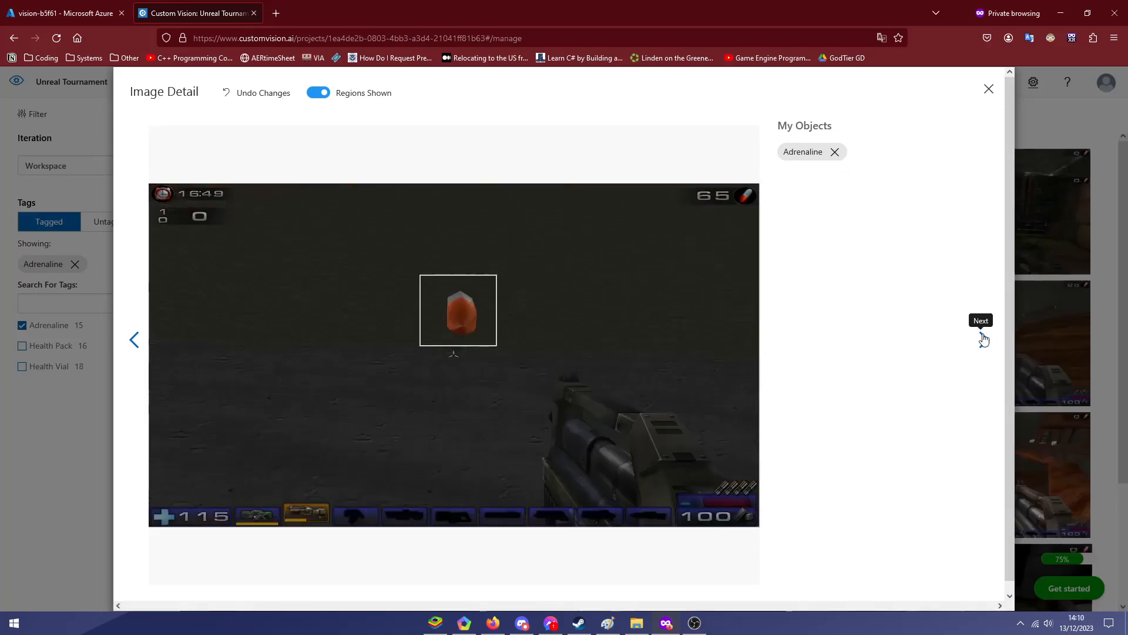
{"action": "left_click", "coordinate": [983, 339]}
{"action": "left_click", "coordinate": [136, 343]}
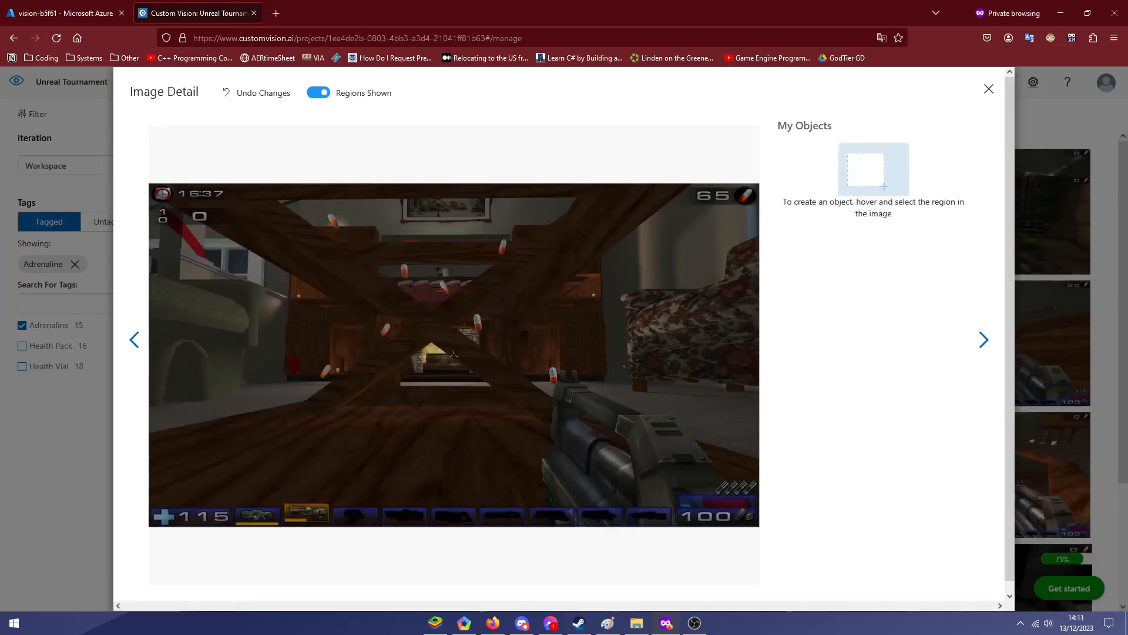
{"action": "left_click_drag", "start_coordinate": [495, 261], "coordinate": [490, 262]}
{"action": "left_click", "coordinate": [460, 272]}
{"action": "left_click_drag", "start_coordinate": [343, 211], "coordinate": [320, 232]}
{"action": "left_click", "coordinate": [289, 256]}
{"action": "mouse_move", "coordinate": [456, 265]}
{"action": "left_mouse_down"}
{"action": "mouse_move", "coordinate": [435, 306]}
{"action": "mouse_move", "coordinate": [468, 340]}
{"action": "left_mouse_up"}
{"action": "left_click", "coordinate": [366, 322]}
{"action": "left_click", "coordinate": [401, 365]}
{"action": "mouse_move", "coordinate": [369, 313]}
{"action": "left_mouse_down"}
{"action": "mouse_move", "coordinate": [395, 343]}
{"action": "mouse_move", "coordinate": [317, 380]}
{"action": "left_mouse_up"}
{"action": "left_click", "coordinate": [320, 367]}
{"action": "left_click", "coordinate": [258, 420]}
{"action": "left_click", "coordinate": [982, 342]}
{"action": "left_click", "coordinate": [982, 343]}
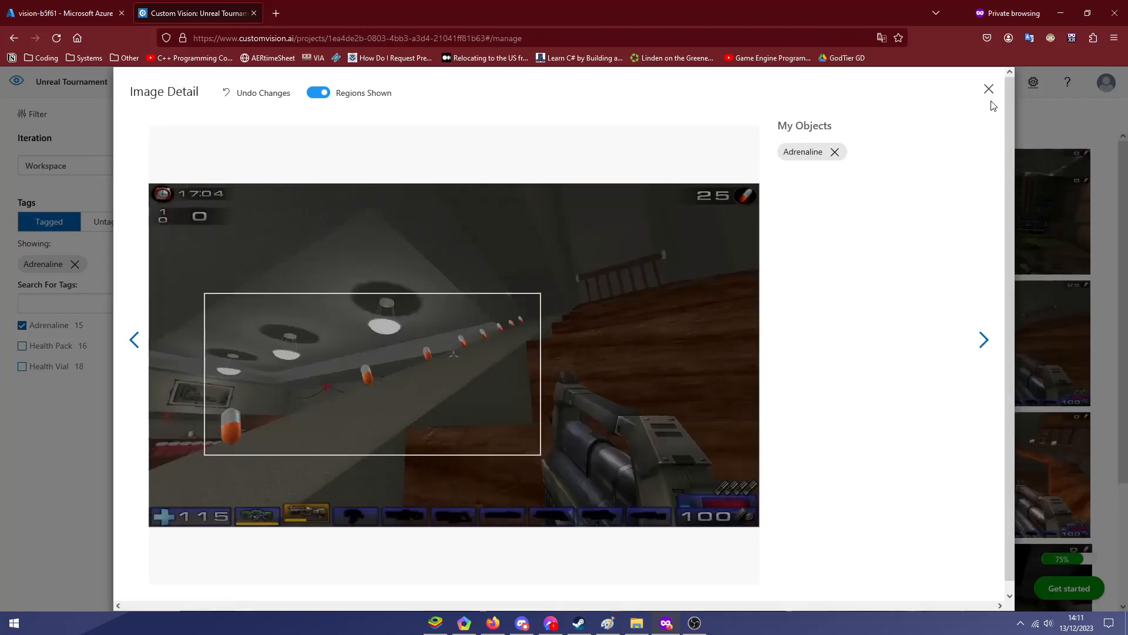
- Close the Adrenaline image, switch to the untagged images, and upload all 15 screenshots from the Shield Pack folder
{"action": "left_click", "coordinate": [988, 89]}
{"action": "left_click", "coordinate": [112, 221]}
{"action": "left_click", "coordinate": [644, 383]}
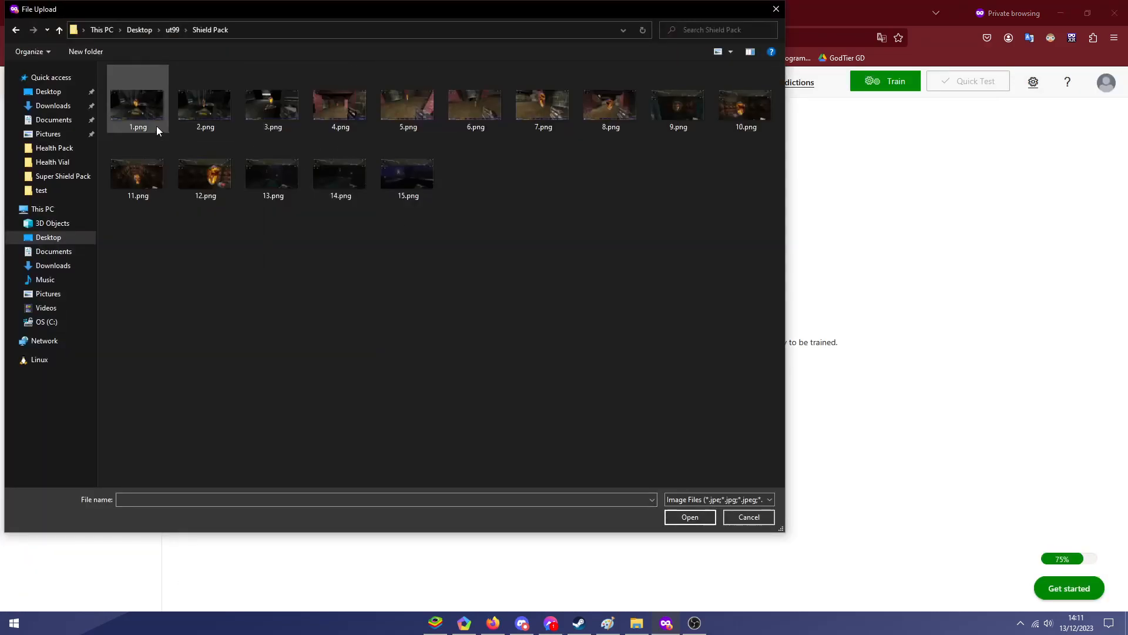
{"action": "key", "text": "ctrl+a"}
{"action": "left_click", "coordinate": [685, 516]}
{"action": "left_click", "coordinate": [641, 488]}
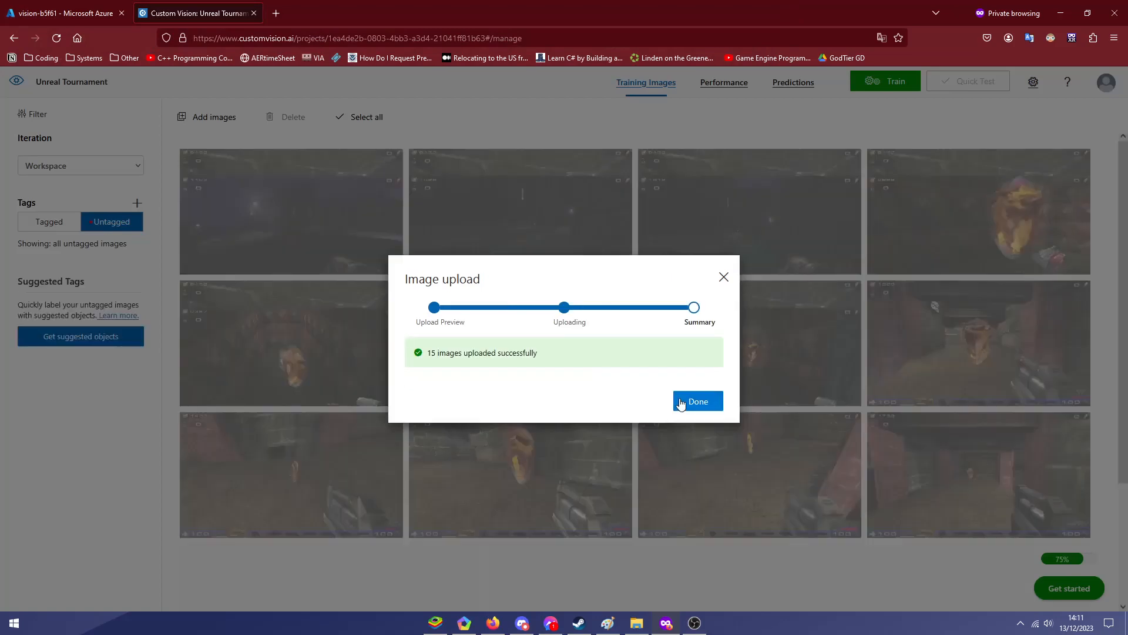
{"action": "left_click", "coordinate": [689, 401]}
- Open the first uploaded night image and mark its distant pickup with a new Shield Pack tag
{"action": "left_click", "coordinate": [458, 383]}
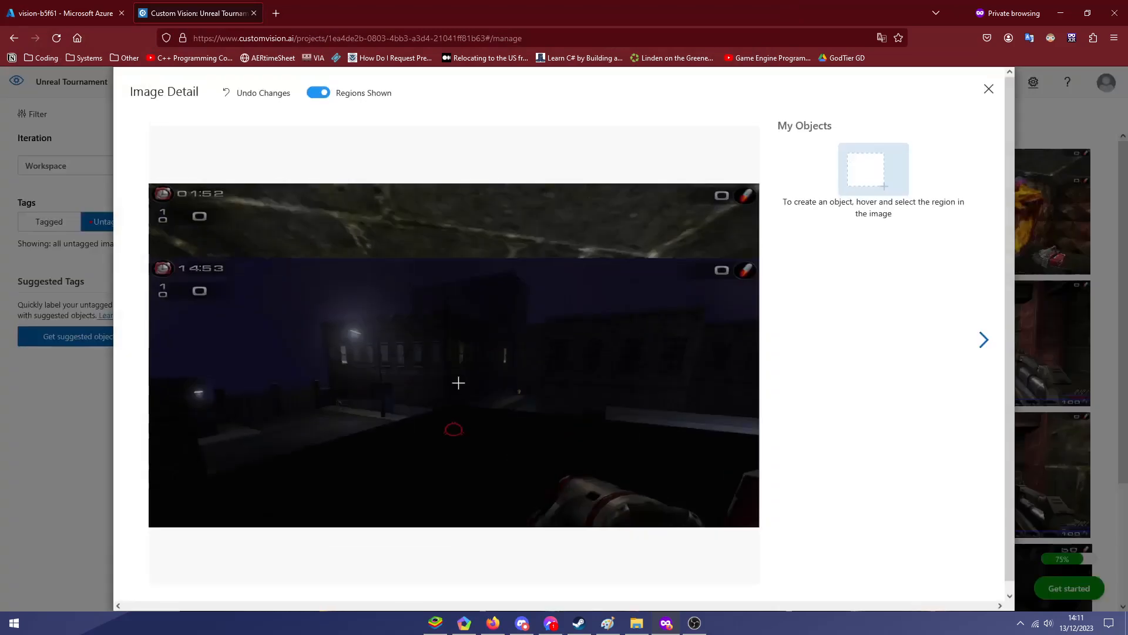
{"action": "left_click", "coordinate": [518, 396]}
{"action": "type", "text": "Shield Pack"}
{"action": "left_click", "coordinate": [485, 418]}
- Outline the small pickup in each of the next two dark images and tag it Shield Pack
{"action": "left_click", "coordinate": [973, 351]}
{"action": "mouse_move", "coordinate": [501, 376]}
{"action": "left_mouse_down"}
{"action": "mouse_move", "coordinate": [490, 395]}
{"action": "mouse_move", "coordinate": [413, 415]}
{"action": "left_mouse_up"}
{"action": "left_click", "coordinate": [426, 496]}
{"action": "left_click", "coordinate": [982, 342]}
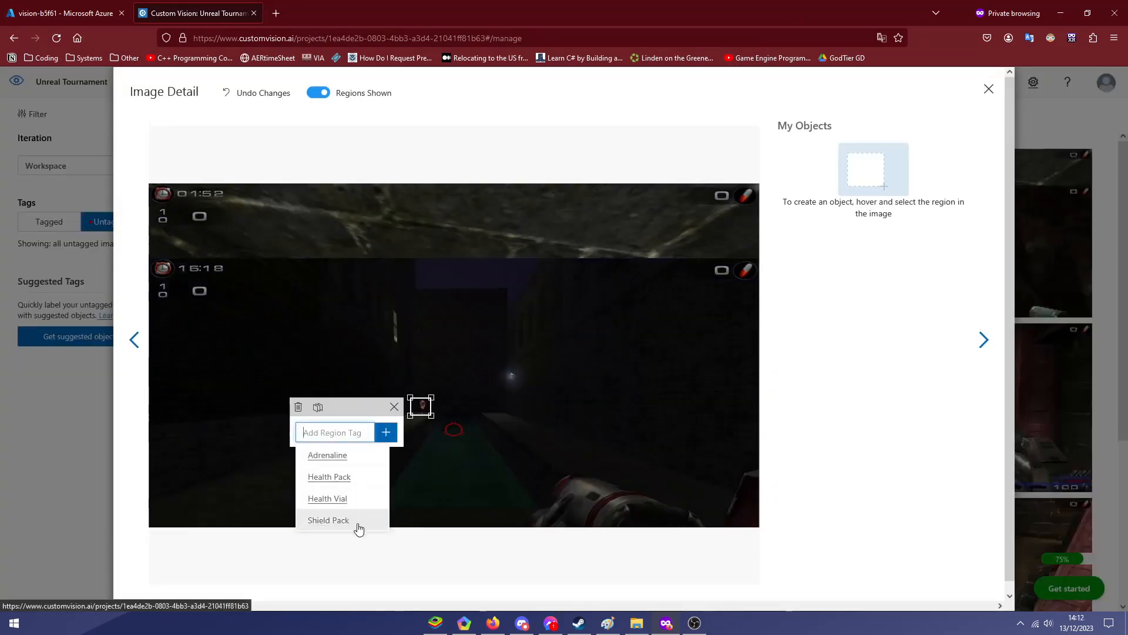
{"action": "left_click", "coordinate": [357, 523]}
- Outline the large close-up shield in the fourth and fifth images and assign the Shield Pack tag
{"action": "left_click", "coordinate": [983, 341]}
{"action": "left_click_drag", "start_coordinate": [651, 253], "coordinate": [469, 496]}
{"action": "left_click", "coordinate": [393, 373]}
{"action": "left_click", "coordinate": [983, 341]}
{"action": "left_click_drag", "start_coordinate": [508, 345], "coordinate": [420, 484]}
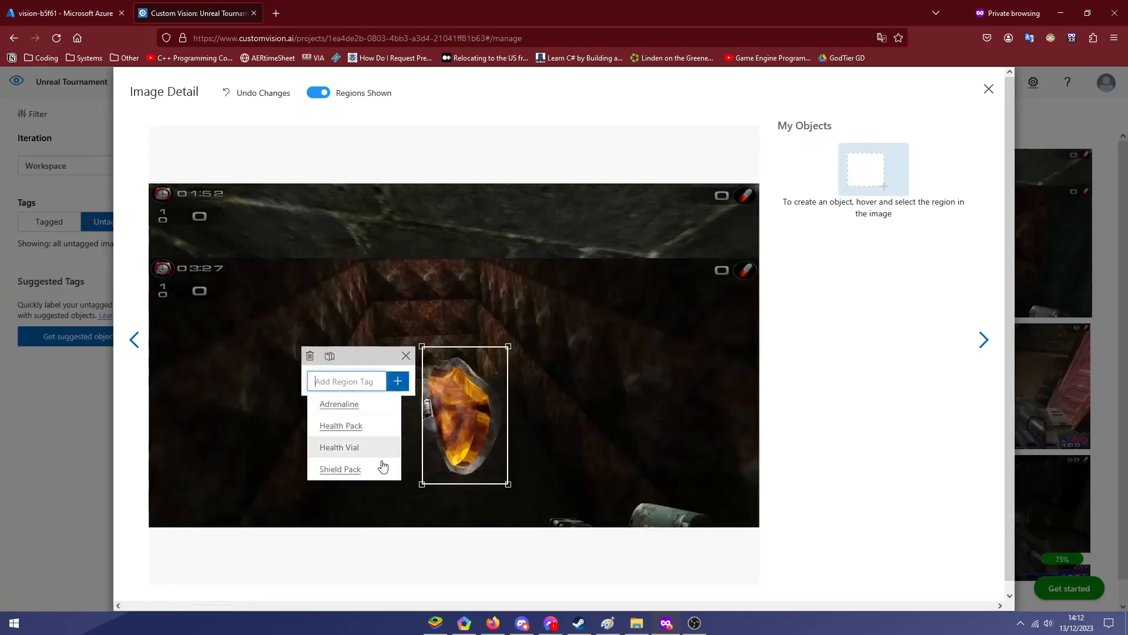
{"action": "left_click", "coordinate": [376, 468]}
- Tag the outlined shield as Shield Pack in the sixth image and in the dark corridor image that follows
{"action": "left_click", "coordinate": [983, 341]}
{"action": "left_click_drag", "start_coordinate": [470, 311], "coordinate": [344, 494]}
{"action": "left_click", "coordinate": [298, 436]}
{"action": "left_click", "coordinate": [983, 341]}
{"action": "left_click_drag", "start_coordinate": [484, 341], "coordinate": [431, 415]}
{"action": "left_click", "coordinate": [354, 463]}
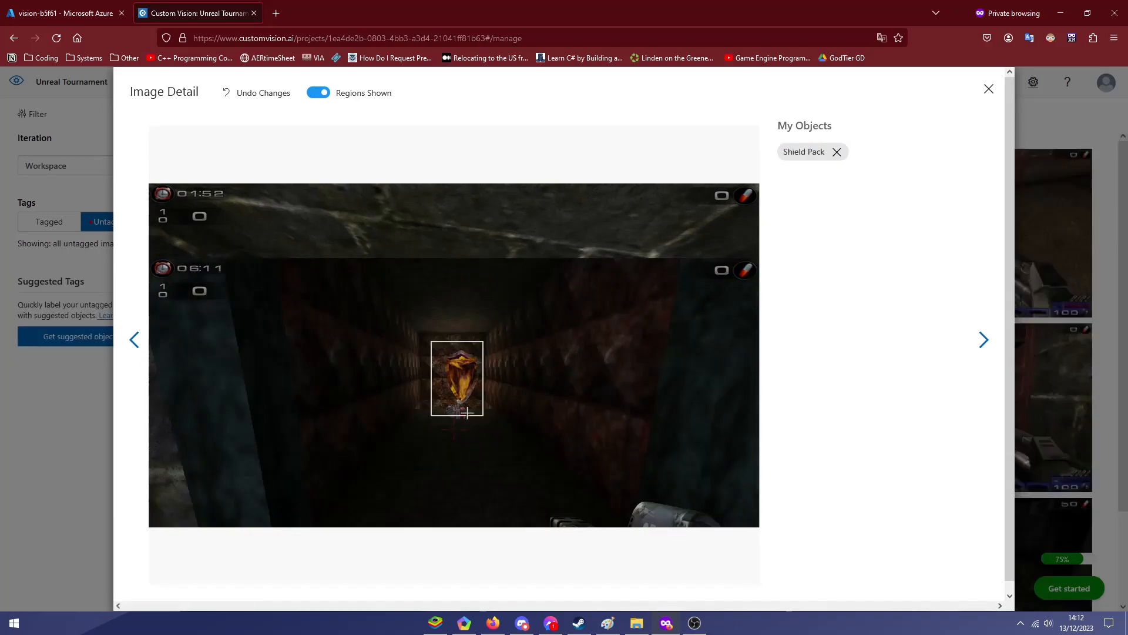
- Continue to the eighth and ninth images, outlining each shield and tagging it Shield Pack
{"action": "left_click", "coordinate": [983, 341]}
{"action": "left_click_drag", "start_coordinate": [504, 278], "coordinate": [391, 423]}
{"action": "left_click", "coordinate": [311, 399]}
{"action": "left_click", "coordinate": [983, 341]}
{"action": "left_click_drag", "start_coordinate": [490, 303], "coordinate": [439, 381]}
{"action": "left_click", "coordinate": [367, 432]}
- Draw a Shield Pack region around the shield in the tenth and eleventh images
{"action": "left_click", "coordinate": [983, 341]}
{"action": "left_click_drag", "start_coordinate": [519, 206], "coordinate": [408, 387]}
{"action": "left_click", "coordinate": [360, 327]}
{"action": "left_click", "coordinate": [983, 341]}
{"action": "mouse_move", "coordinate": [482, 223]}
{"action": "left_mouse_down"}
{"action": "mouse_move", "coordinate": [433, 306]}
{"action": "mouse_move", "coordinate": [418, 370]}
{"action": "left_mouse_up"}
{"action": "left_click", "coordinate": [382, 342]}
- Mark the shield in the twelfth and thirteenth images with the Shield Pack tag
{"action": "left_click", "coordinate": [983, 341]}
{"action": "left_click", "coordinate": [377, 448]}
{"action": "left_click", "coordinate": [983, 341]}
{"action": "left_click_drag", "start_coordinate": [486, 253], "coordinate": [401, 344]}
{"action": "left_click", "coordinate": [348, 374]}
- Tag the shield in the last two images as Shield Pack and close the image detail view
{"action": "left_click", "coordinate": [983, 341]}
{"action": "left_click_drag", "start_coordinate": [476, 287], "coordinate": [414, 383]}
{"action": "left_click", "coordinate": [363, 409]}
{"action": "left_click", "coordinate": [983, 340]}
{"action": "left_click", "coordinate": [360, 409]}
{"action": "left_click", "coordinate": [989, 89]}
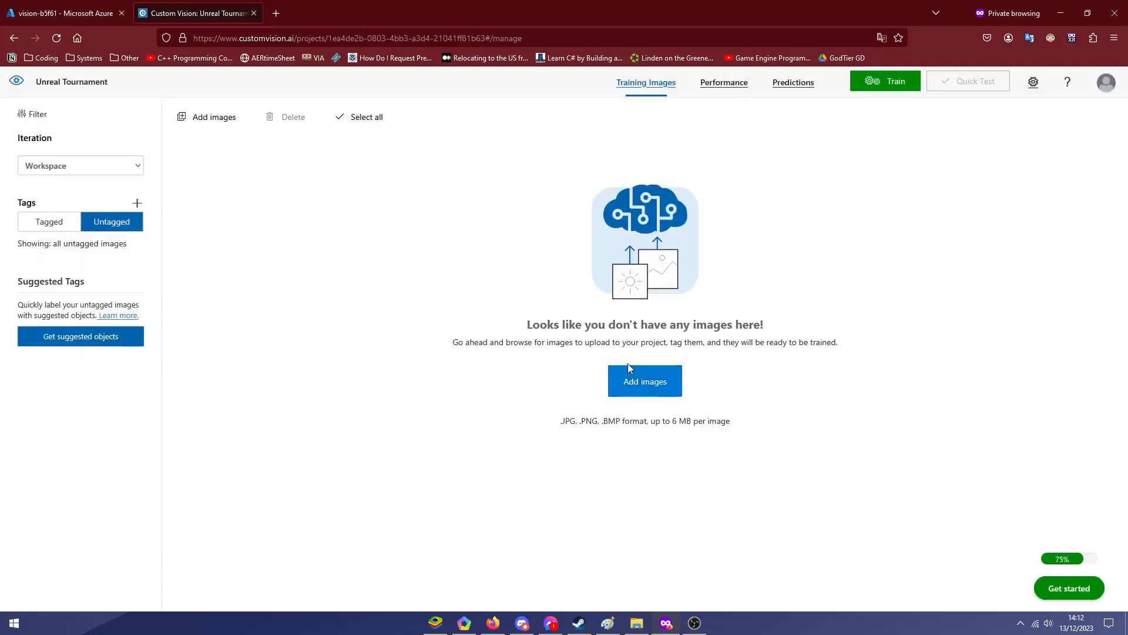
- Upload all 15 Super Shield Pack screenshots from their folder inside ut99
{"action": "left_click", "coordinate": [645, 380]}
{"action": "left_click", "coordinate": [173, 30]}
{"action": "double_click", "coordinate": [171, 136]}
{"action": "left_click", "coordinate": [137, 106]}
{"action": "left_click", "coordinate": [408, 173], "text": "shift"}
{"action": "left_click", "coordinate": [679, 517]}
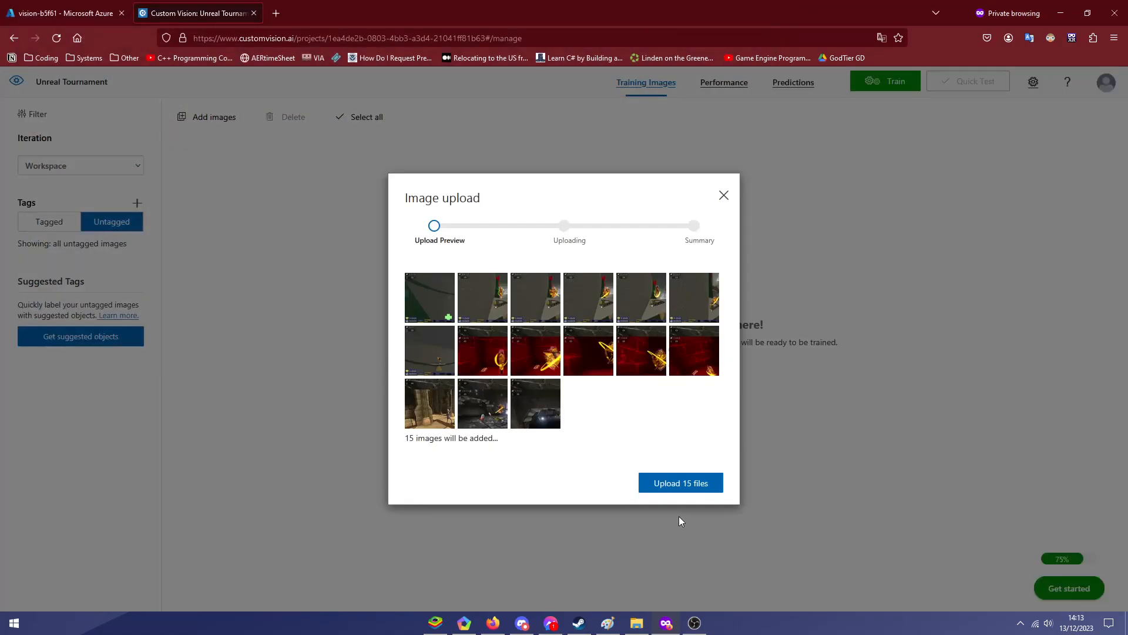
{"action": "left_click", "coordinate": [676, 488]}
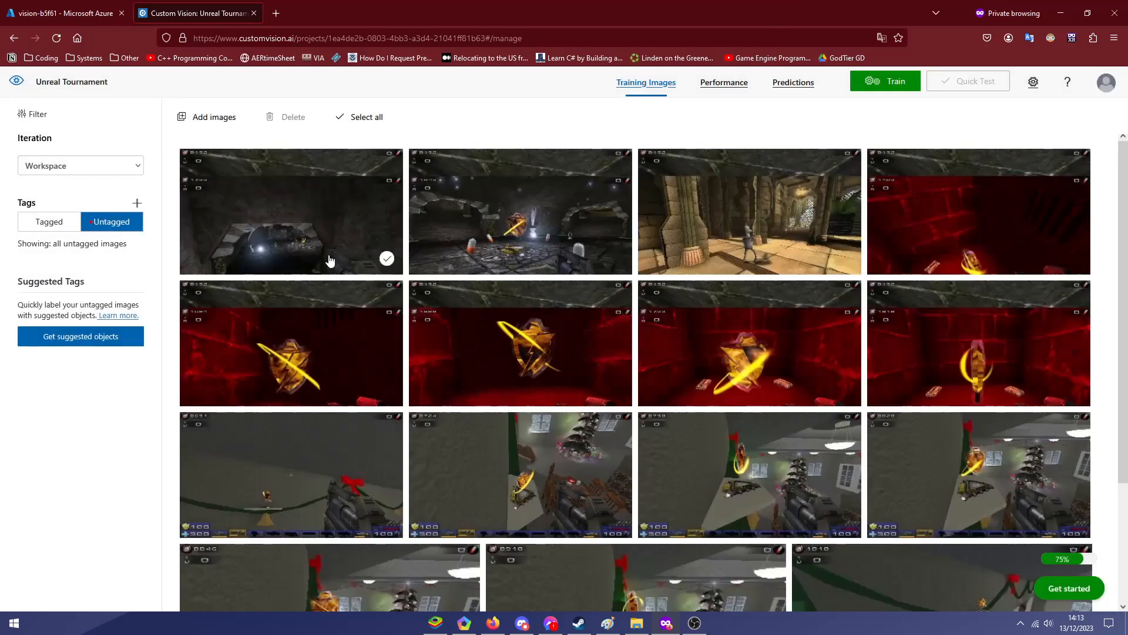
- Open the first uploaded image, outline the small glowing shield, and give it a new Super Shield Pack tag
{"action": "left_click", "coordinate": [327, 255]}
{"action": "left_click_drag", "start_coordinate": [497, 419], "coordinate": [476, 448]}
{"action": "type", "text": "Super Shield Pack"}
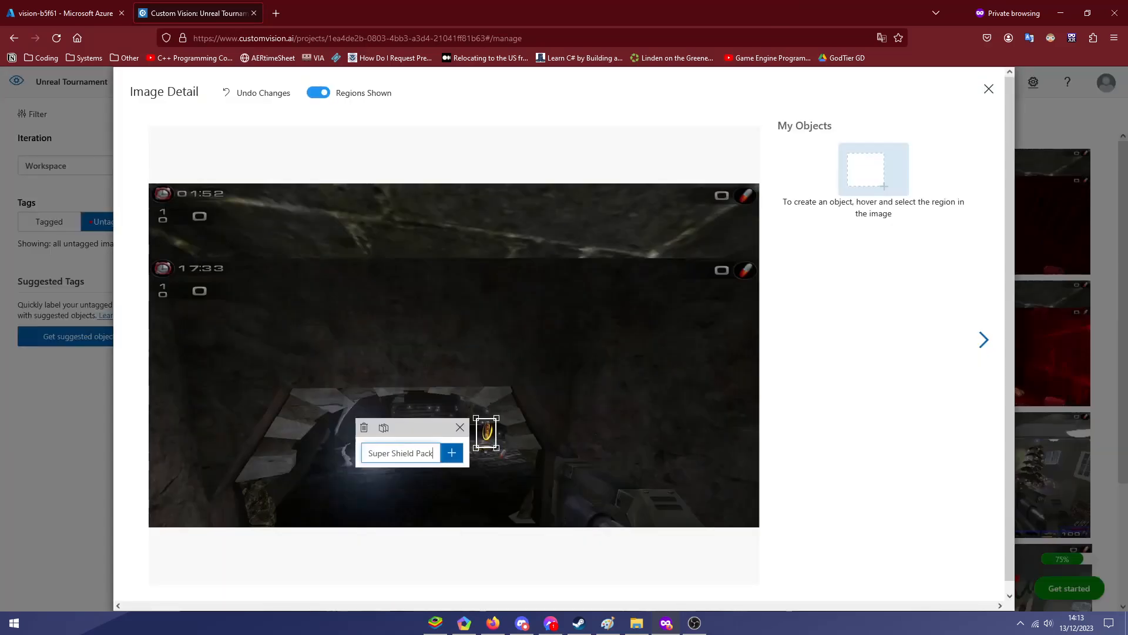
{"action": "key", "text": "Return"}
- Outline and tag the Super Shield Pack in the stone vault image with pills and in the temple hall image
{"action": "left_click", "coordinate": [984, 339]}
{"action": "left_click_drag", "start_coordinate": [485, 345], "coordinate": [402, 443]}
{"action": "left_click", "coordinate": [339, 464]}
{"action": "left_click", "coordinate": [984, 340]}
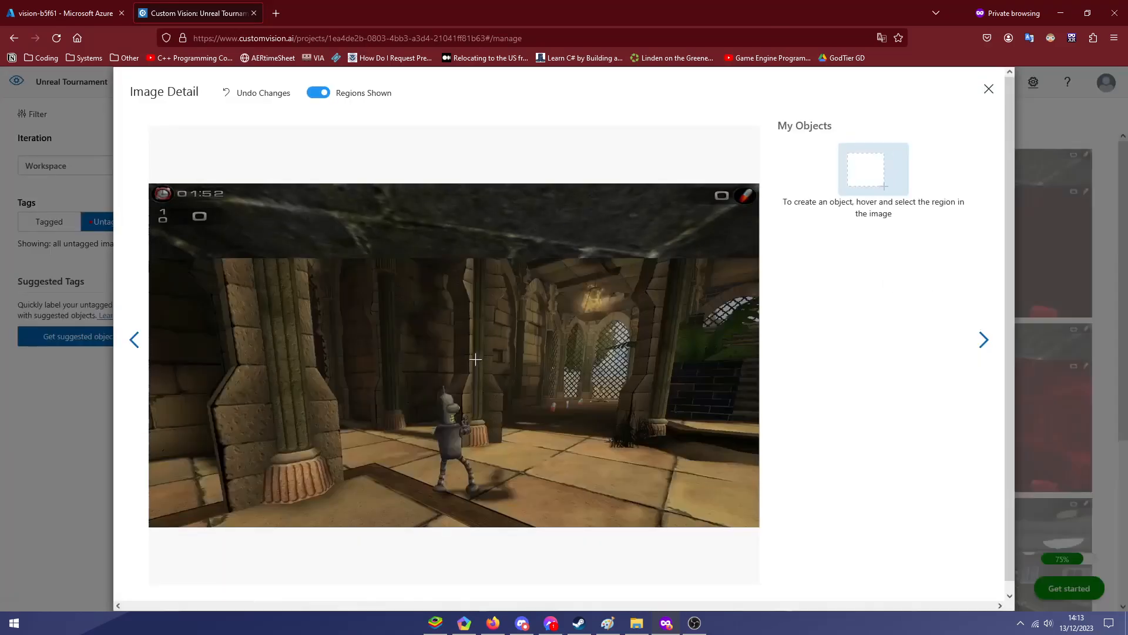
{"action": "left_click_drag", "start_coordinate": [594, 382], "coordinate": [610, 402]}
{"action": "left_click", "coordinate": [520, 502]}
- Mark the Super Shield Pack in the first two red-walled images, starting with the one near the floor
{"action": "left_click", "coordinate": [984, 340]}
{"action": "scroll", "coordinate": [484, 437], "scroll_direction": "down", "scroll_amount": 1}
{"action": "mouse_move", "coordinate": [484, 437]}
{"action": "left_mouse_down"}
{"action": "mouse_move", "coordinate": [403, 515]}
{"action": "mouse_move", "coordinate": [470, 516]}
{"action": "left_mouse_up"}
{"action": "left_click", "coordinate": [384, 447]}
{"action": "left_click", "coordinate": [325, 552]}
{"action": "left_click", "coordinate": [983, 330]}
{"action": "left_click_drag", "start_coordinate": [542, 322], "coordinate": [364, 498]}
{"action": "left_click", "coordinate": [327, 449]}
- Outline the large shield with its yellow ring in the next two red-walled images and tag it Super Shield Pack
{"action": "key", "text": "Right"}
{"action": "left_click_drag", "start_coordinate": [566, 264], "coordinate": [388, 447]}
{"action": "scroll", "coordinate": [348, 389], "scroll_direction": "down", "scroll_amount": 2}
{"action": "left_click", "coordinate": [347, 389]}
{"action": "key", "text": "Right"}
{"action": "left_click_drag", "start_coordinate": [527, 313], "coordinate": [344, 498]}
{"action": "left_click", "coordinate": [274, 434]}
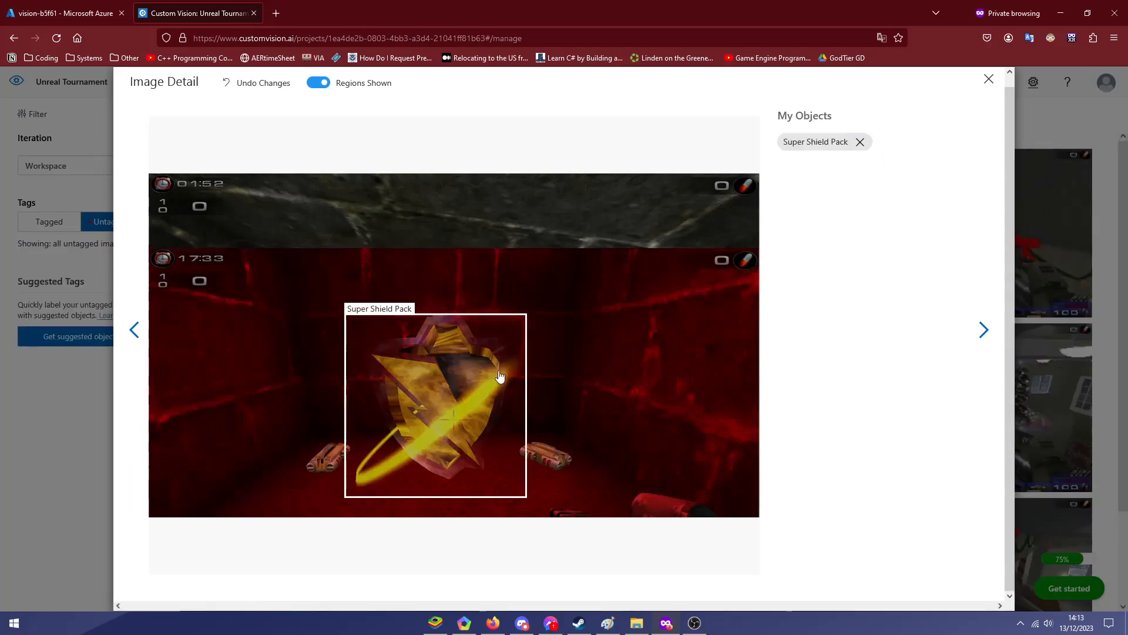
- Outline the shield in the last red-walled image, and outline and tag the Super Shield Pack in the 06:51 image
{"action": "key", "text": "Right"}
{"action": "left_click_drag", "start_coordinate": [524, 337], "coordinate": [385, 502]}
{"action": "left_click_drag", "start_coordinate": [424, 375], "coordinate": [368, 420]}
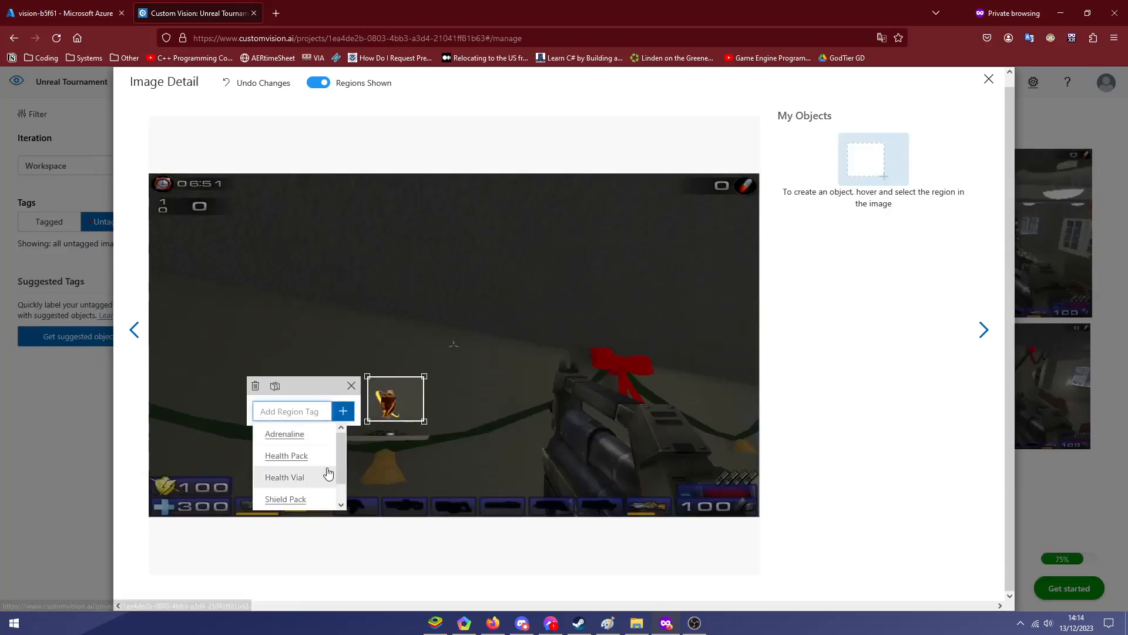
{"action": "scroll", "coordinate": [326, 470], "scroll_direction": "down", "scroll_amount": 2}
{"action": "left_click", "coordinate": [325, 495]}
- Tag the Super Shield Pack in the Christmas tree image and outline the shield icon in its status display
{"action": "key", "text": "Right"}
{"action": "left_click_drag", "start_coordinate": [502, 330], "coordinate": [423, 413]}
{"action": "scroll", "coordinate": [365, 444], "scroll_direction": "down", "scroll_amount": 2}
{"action": "left_click", "coordinate": [359, 451]}
{"action": "left_click_drag", "start_coordinate": [179, 468], "coordinate": [151, 503]}
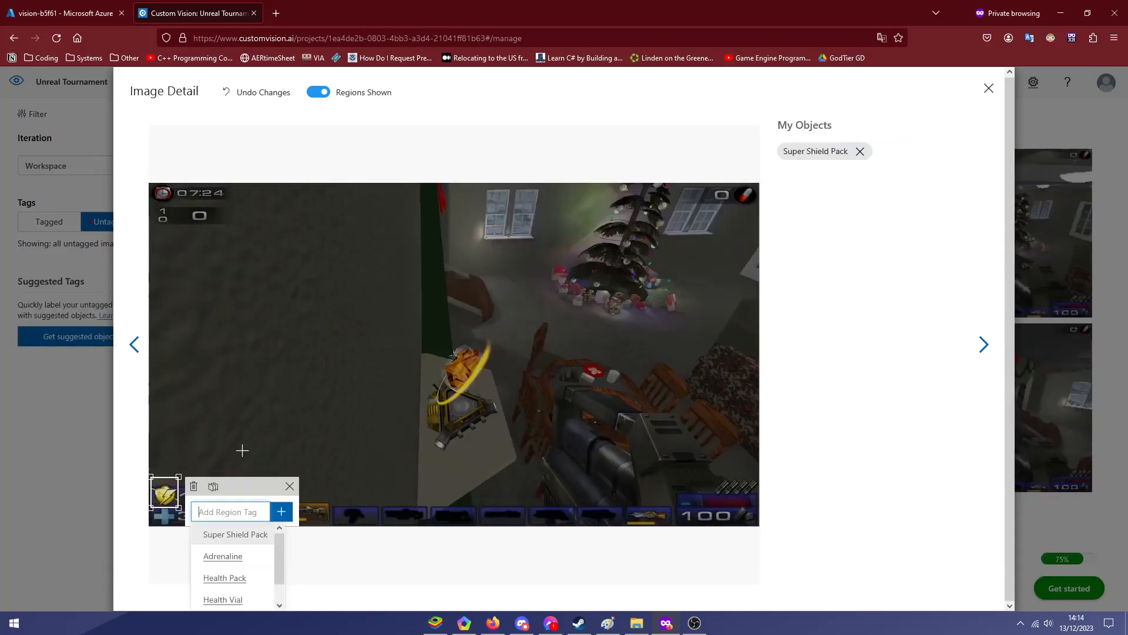
{"action": "left_click", "coordinate": [217, 456]}
- Outline the shield in the two images after the 07:24 one and tag both regions Super Shield Pack
{"action": "key", "text": "Right"}
{"action": "left_click_drag", "start_coordinate": [498, 250], "coordinate": [392, 365]}
{"action": "scroll", "coordinate": [348, 377], "scroll_direction": "down", "scroll_amount": 1}
{"action": "left_click", "coordinate": [349, 378]}
{"action": "key", "text": "Right"}
{"action": "left_click_drag", "start_coordinate": [495, 272], "coordinate": [396, 372]}
{"action": "left_click", "coordinate": [343, 393]}
- Add a Super Shield Pack region to the thirteenth and fourteenth images
{"action": "key", "text": "Right"}
{"action": "scroll", "coordinate": [359, 396], "scroll_direction": "down", "scroll_amount": 1}
{"action": "left_click_drag", "start_coordinate": [499, 268], "coordinate": [409, 373]}
{"action": "left_click", "coordinate": [359, 395]}
{"action": "key", "text": "Right"}
{"action": "scroll", "coordinate": [357, 401], "scroll_direction": "down", "scroll_amount": 1}
{"action": "left_click", "coordinate": [357, 402]}
- Outline the small distant shield in the 10:10 image, tag it Super Shield Pack, and close the image detail view
{"action": "key", "text": "Right"}
{"action": "left_click_drag", "start_coordinate": [551, 290], "coordinate": [520, 322]}
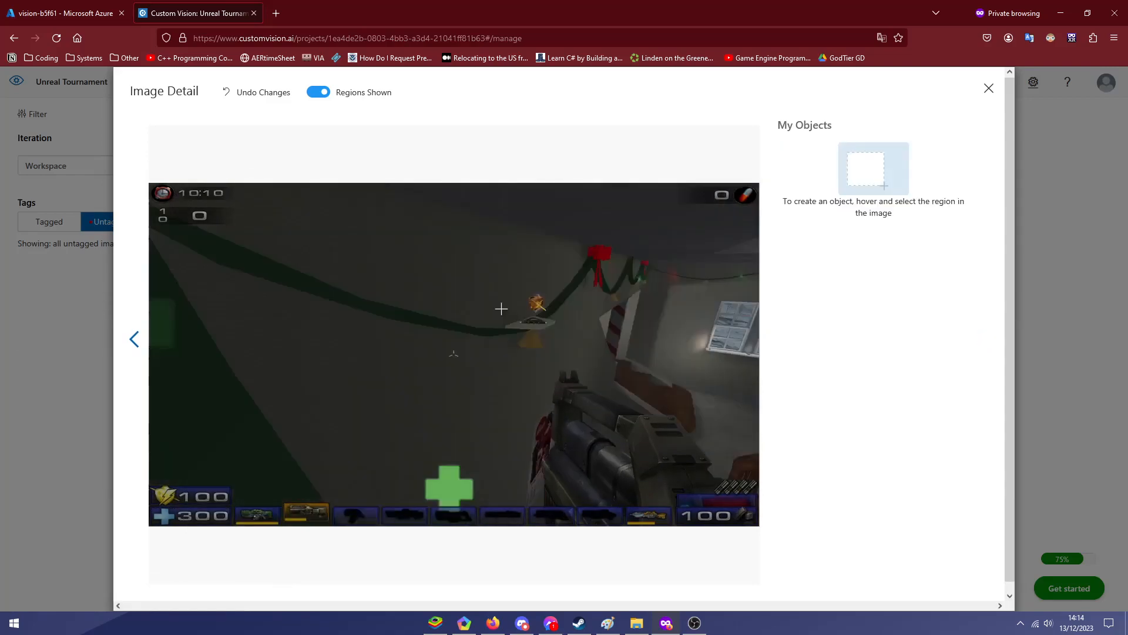
{"action": "scroll", "coordinate": [468, 412], "scroll_direction": "down", "scroll_amount": 1}
{"action": "left_click", "coordinate": [468, 413]}
{"action": "left_click", "coordinate": [989, 89]}
- Upload all 15 screenshots of the purple power-up from the next pickup folder inside ut99
{"action": "left_click", "coordinate": [625, 377]}
{"action": "left_click", "coordinate": [171, 30]}
{"action": "double_click", "coordinate": [231, 160]}
{"action": "left_click", "coordinate": [139, 102]}
{"action": "left_click", "coordinate": [406, 180], "text": "shift"}
{"action": "left_click", "coordinate": [690, 517]}
{"action": "left_click", "coordinate": [682, 482]}
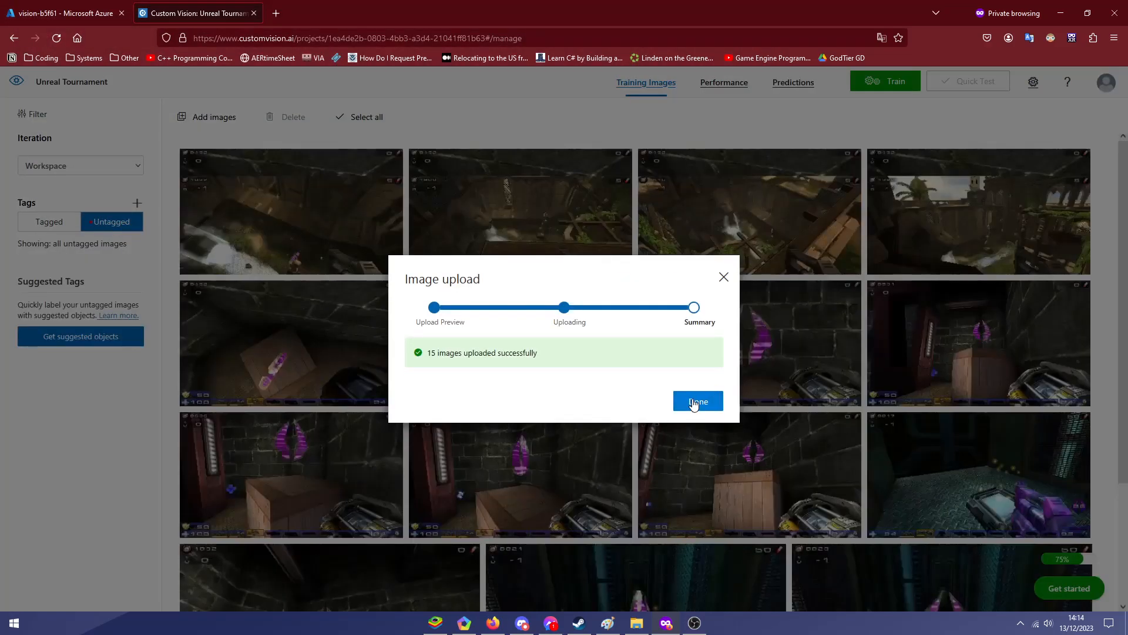
- Close the upload summary and tag the power-up in the first untagged image UDamage
{"action": "left_click", "coordinate": [693, 404]}
{"action": "left_click", "coordinate": [340, 244]}
{"action": "left_click", "coordinate": [459, 477]}
{"action": "type", "text": "UDamage"}
{"action": "key", "text": "Return"}
{"action": "key", "text": "Right"}
- Outline the power-up in the second and third images and tag both regions UDamage
{"action": "mouse_move", "coordinate": [536, 355]}
{"action": "left_mouse_down"}
{"action": "mouse_move", "coordinate": [512, 381]}
{"action": "mouse_move", "coordinate": [506, 417]}
{"action": "mouse_move", "coordinate": [471, 408]}
{"action": "left_mouse_up"}
{"action": "scroll", "coordinate": [455, 440], "scroll_direction": "down", "scroll_amount": 3}
{"action": "left_click", "coordinate": [456, 473]}
{"action": "key", "text": "Right"}
{"action": "scroll", "coordinate": [451, 480], "scroll_direction": "down", "scroll_amount": 3}
{"action": "left_click", "coordinate": [452, 513]}
{"action": "key", "text": "Right"}
- Tag the power-up in the fourth and fifth images UDamage, outlining it by hand in the fifth
{"action": "scroll", "coordinate": [415, 472], "scroll_direction": "down", "scroll_amount": 3}
{"action": "left_click", "coordinate": [415, 505]}
{"action": "key", "text": "Right"}
{"action": "left_click_drag", "start_coordinate": [460, 348], "coordinate": [343, 483]}
{"action": "scroll", "coordinate": [299, 469], "scroll_direction": "down", "scroll_amount": 3}
{"action": "left_click", "coordinate": [300, 469]}
{"action": "key", "text": "Right"}
- Outline the power-up in the sixth and seventh images and tag both regions UDamage
{"action": "left_click_drag", "start_coordinate": [476, 337], "coordinate": [388, 429]}
{"action": "scroll", "coordinate": [344, 460], "scroll_direction": "down", "scroll_amount": 3}
{"action": "left_click", "coordinate": [344, 461]}
{"action": "key", "text": "Right"}
{"action": "left_click_drag", "start_coordinate": [524, 242], "coordinate": [398, 383]}
{"action": "scroll", "coordinate": [308, 368], "scroll_direction": "down", "scroll_amount": 3}
{"action": "left_click", "coordinate": [307, 368]}
{"action": "key", "text": "Right"}
- Add a UDamage region around the power-up in the eighth and ninth images
{"action": "left_click_drag", "start_coordinate": [506, 277], "coordinate": [426, 359]}
{"action": "scroll", "coordinate": [382, 398], "scroll_direction": "down", "scroll_amount": 3}
{"action": "left_click", "coordinate": [383, 397]}
{"action": "key", "text": "Right"}
{"action": "left_click_drag", "start_coordinate": [516, 190], "coordinate": [400, 325]}
{"action": "scroll", "coordinate": [329, 312], "scroll_direction": "down", "scroll_amount": 3}
{"action": "left_click", "coordinate": [329, 312]}
{"action": "key", "text": "Right"}
- Outline the power-up above the crate in the tenth and eleventh images and tag each region UDamage
{"action": "left_click_drag", "start_coordinate": [502, 243], "coordinate": [411, 365]}
{"action": "left_click", "coordinate": [347, 365]}
{"action": "key", "text": "Right"}
{"action": "left_click_drag", "start_coordinate": [506, 244], "coordinate": [413, 332]}
{"action": "scroll", "coordinate": [383, 348], "scroll_direction": "down", "scroll_amount": 3}
{"action": "left_click", "coordinate": [382, 347]}
{"action": "key", "text": "Right"}
- Add a UDamage region to the twelfth and thirteenth images
{"action": "left_click_drag", "start_coordinate": [754, 413], "coordinate": [705, 469]}
{"action": "scroll", "coordinate": [658, 537], "scroll_direction": "down", "scroll_amount": 3}
{"action": "left_click", "coordinate": [657, 537]}
{"action": "key", "text": "Right"}
{"action": "left_click_drag", "start_coordinate": [479, 299], "coordinate": [408, 370]}
{"action": "scroll", "coordinate": [364, 427], "scroll_direction": "down", "scroll_amount": 3}
{"action": "left_click", "coordinate": [365, 427]}
{"action": "key", "text": "Right"}
- Tag the power-up in the last two images UDamage and close the image detail view
{"action": "mouse_move", "coordinate": [512, 272]}
{"action": "left_mouse_down"}
{"action": "mouse_move", "coordinate": [418, 421]}
{"action": "mouse_move", "coordinate": [404, 396]}
{"action": "mouse_move", "coordinate": [389, 417]}
{"action": "left_mouse_up"}
{"action": "scroll", "coordinate": [362, 395], "scroll_direction": "down", "scroll_amount": 3}
{"action": "left_click", "coordinate": [362, 395]}
{"action": "key", "text": "Right"}
{"action": "scroll", "coordinate": [378, 378], "scroll_direction": "down", "scroll_amount": 3}
{"action": "left_click", "coordinate": [378, 377]}
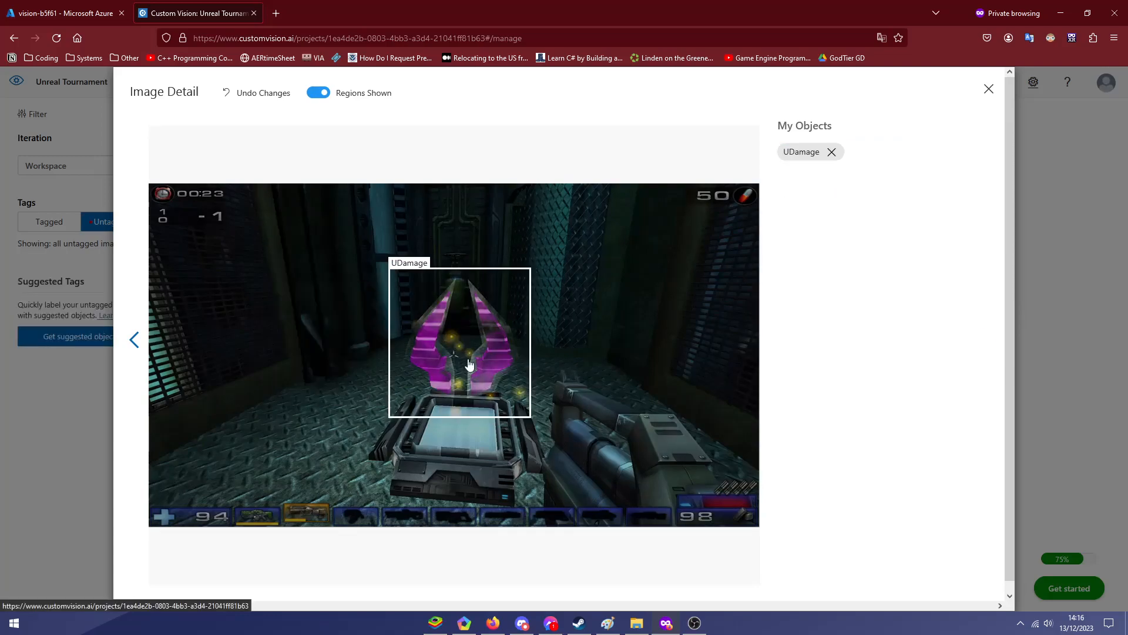
{"action": "left_click", "coordinate": [989, 89]}
- Filter the tagged images by Health Pack and add separate Health Pack regions around the crosses in the 19:53 image
{"action": "left_click", "coordinate": [59, 222]}
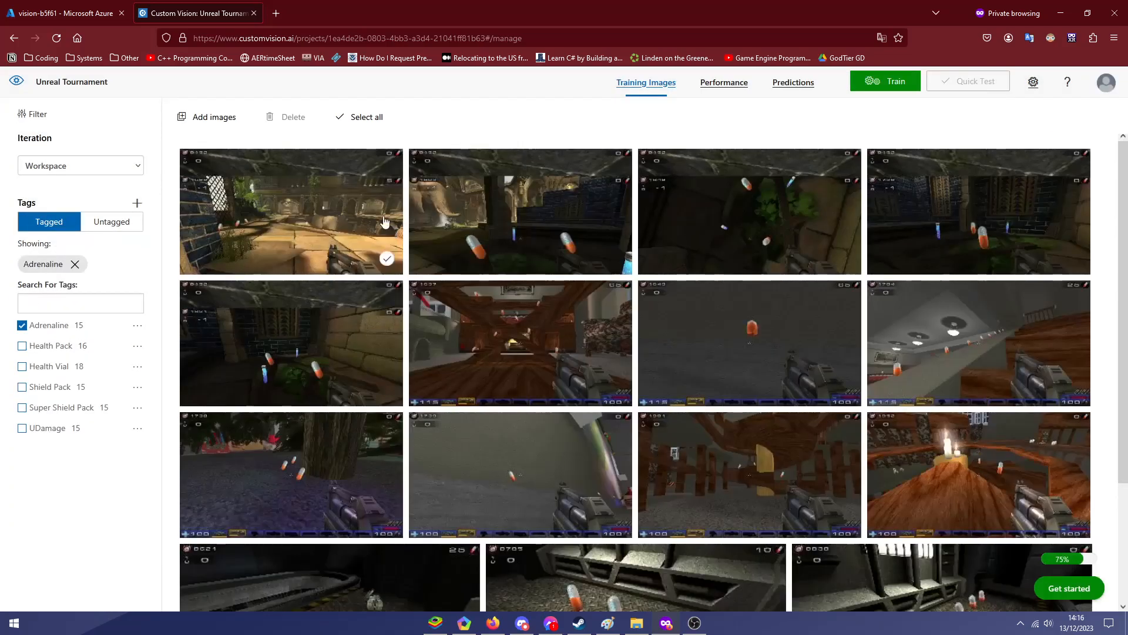
{"action": "left_click", "coordinate": [49, 325]}
{"action": "left_click", "coordinate": [35, 345]}
{"action": "left_click", "coordinate": [750, 202]}
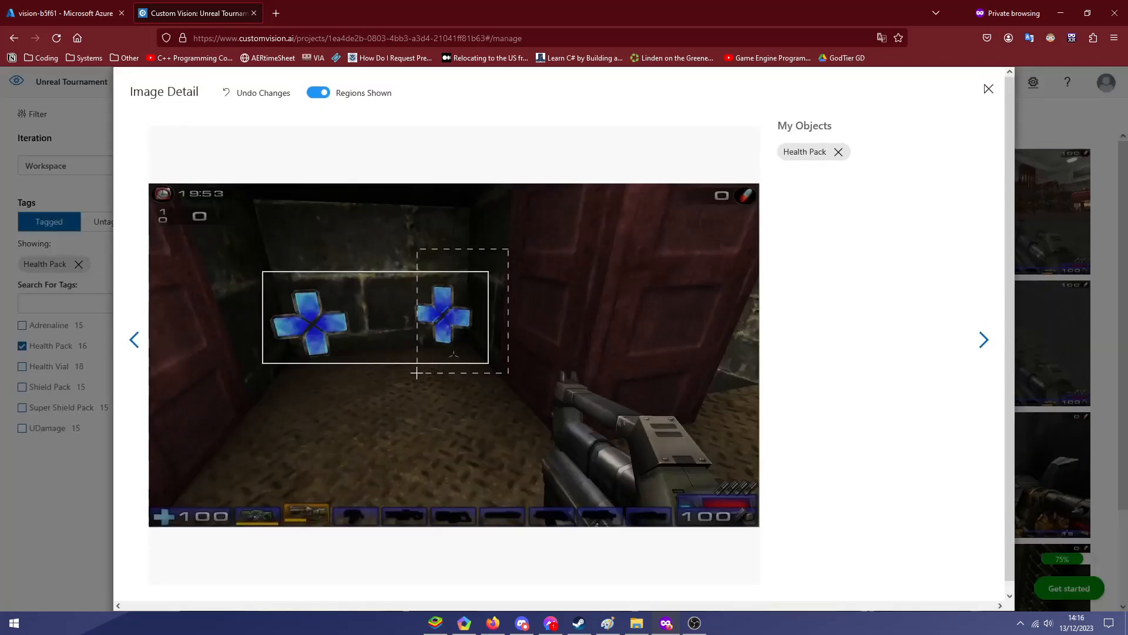
{"action": "left_click_drag", "start_coordinate": [271, 372], "coordinate": [368, 240]}
{"action": "left_click", "coordinate": [433, 338]}
- Go through the following Health Pack images and add two missing Health Pack regions where packs are not outlined
{"action": "key", "text": "Right"}
{"action": "key", "text": "Right"}
{"action": "key", "text": "Right"}
{"action": "key", "text": "Right"}
{"action": "key", "text": "Right"}
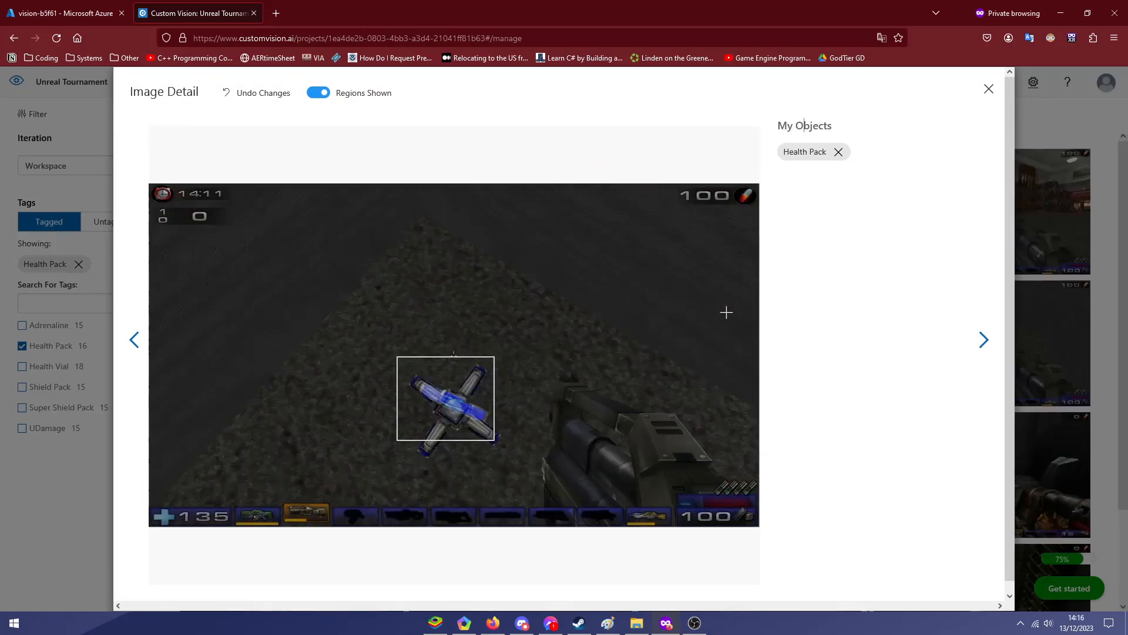
{"action": "left_click_drag", "start_coordinate": [581, 394], "coordinate": [478, 277]}
{"action": "left_click", "coordinate": [418, 351]}
{"action": "left_click_drag", "start_coordinate": [421, 378], "coordinate": [322, 249]}
{"action": "left_click", "coordinate": [270, 320]}
- Check the region placement in the remaining Health Pack images and close the image detail view
{"action": "key", "text": "Right"}
{"action": "key", "text": "Right"}
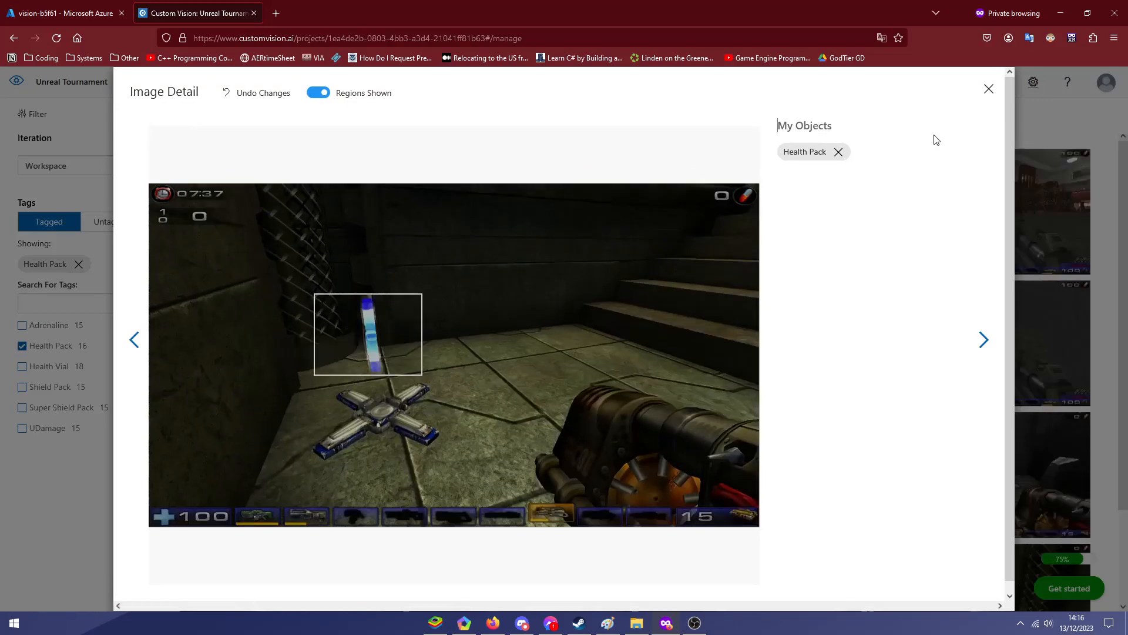
{"action": "key", "text": "Right"}
{"action": "key", "text": "Right"}
{"action": "left_click", "coordinate": [989, 89]}
- Switch the tag filter to Health Vial and add two more Health Vial regions to the first image
{"action": "left_click", "coordinate": [64, 346]}
{"action": "left_click", "coordinate": [61, 346]}
{"action": "left_click", "coordinate": [368, 282]}
{"action": "left_click", "coordinate": [385, 448]}
{"action": "left_click", "coordinate": [282, 501]}
{"action": "left_click_drag", "start_coordinate": [446, 465], "coordinate": [439, 466]}
{"action": "left_click", "coordinate": [356, 458]}
{"action": "key", "text": "Right"}
- Outline two more vials in the second image and tag both regions Health Vial
{"action": "left_click_drag", "start_coordinate": [466, 338], "coordinate": [376, 473]}
{"action": "left_click", "coordinate": [317, 438]}
{"action": "left_click_drag", "start_coordinate": [579, 339], "coordinate": [503, 464]}
{"action": "left_click", "coordinate": [422, 398]}
{"action": "key", "text": "Right"}
- Add three more Health Vial regions to the third image
{"action": "left_click_drag", "start_coordinate": [578, 328], "coordinate": [521, 397]}
{"action": "left_click", "coordinate": [442, 428]}
{"action": "left_click_drag", "start_coordinate": [654, 320], "coordinate": [590, 424]}
{"action": "left_click", "coordinate": [508, 377]}
{"action": "left_click_drag", "start_coordinate": [407, 315], "coordinate": [388, 342]}
{"action": "left_click", "coordinate": [353, 376]}
{"action": "key", "text": "Right"}
- Outline the three vials in the 10:12 image and tag each region Health Vial
{"action": "left_click_drag", "start_coordinate": [470, 403], "coordinate": [448, 456]}
{"action": "left_click", "coordinate": [414, 458]}
{"action": "left_click_drag", "start_coordinate": [526, 424], "coordinate": [481, 467]}
{"action": "left_click", "coordinate": [426, 483]}
{"action": "left_click_drag", "start_coordinate": [411, 396], "coordinate": [433, 452]}
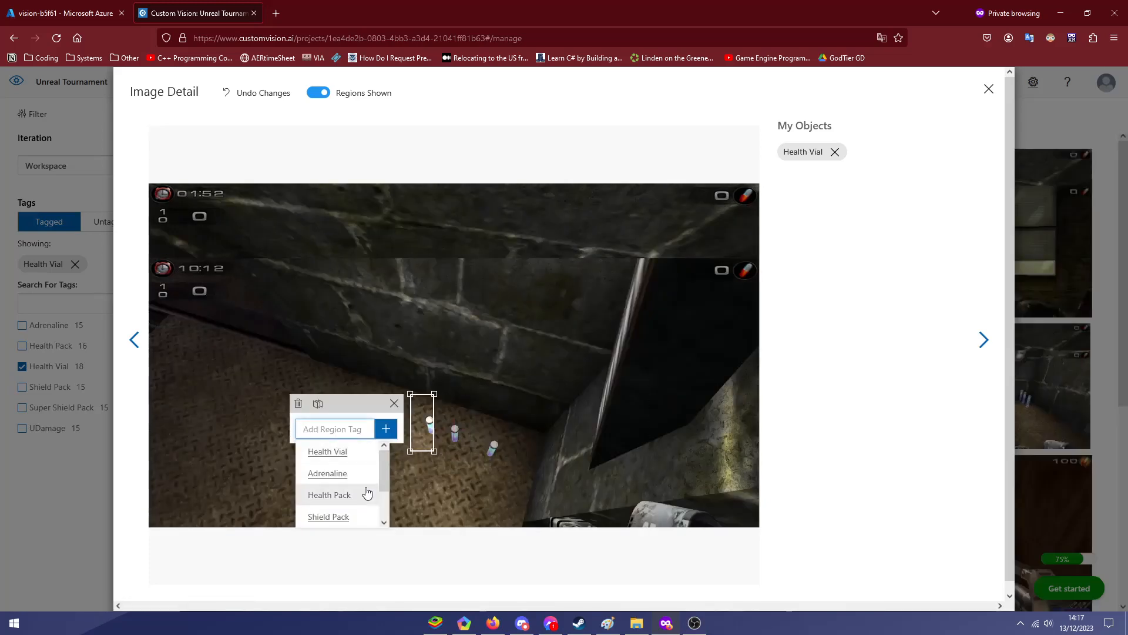
{"action": "left_click", "coordinate": [360, 454]}
{"action": "right_click", "coordinate": [421, 459]}
{"action": "left_click", "coordinate": [287, 416]}
{"action": "key", "text": "Right"}
- Outline three vials in the image after the 10:12 one and tag each region Health Vial
{"action": "left_click_drag", "start_coordinate": [619, 381], "coordinate": [577, 428]}
{"action": "left_click", "coordinate": [523, 438]}
{"action": "left_click_drag", "start_coordinate": [335, 343], "coordinate": [306, 408]}
{"action": "left_click", "coordinate": [256, 405]}
{"action": "left_click_drag", "start_coordinate": [253, 374], "coordinate": [292, 429]}
{"action": "left_click", "coordinate": [346, 432]}
{"action": "key", "text": "Right"}
- Tag the front vial in the 13:01 image Health Vial, then check the remaining vial images and close the detail view
{"action": "left_click_drag", "start_coordinate": [536, 432], "coordinate": [455, 519]}
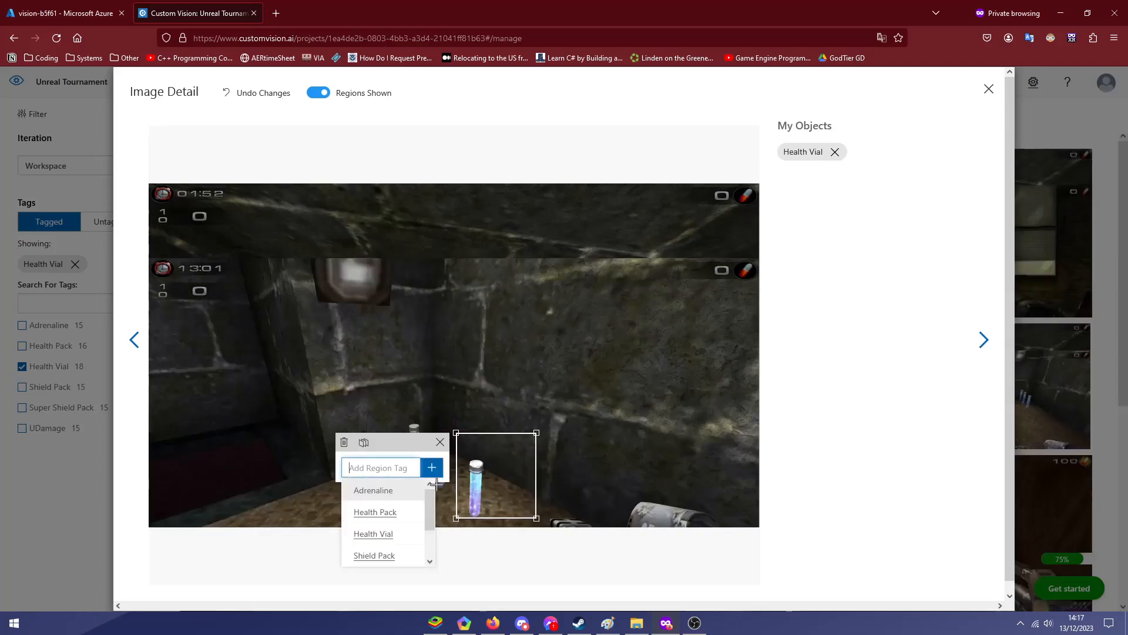
{"action": "left_click", "coordinate": [379, 532]}
{"action": "key", "text": "Right"}
{"action": "key", "text": "Right"}
{"action": "key", "text": "Right"}
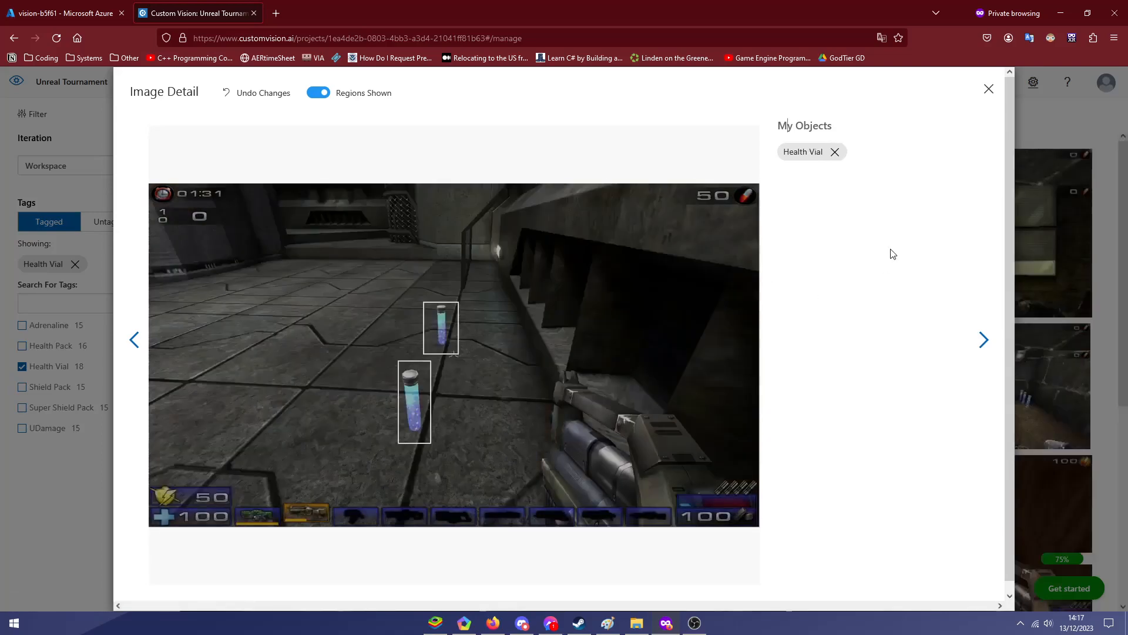
{"action": "key", "text": "Right"}
{"action": "key", "text": "Right"}
{"action": "left_click", "coordinate": [989, 88]}
- Review the tagged images by filtering on Shield Pack, Super Shield Pack and UDamage in turn
{"action": "left_click", "coordinate": [24, 386]}
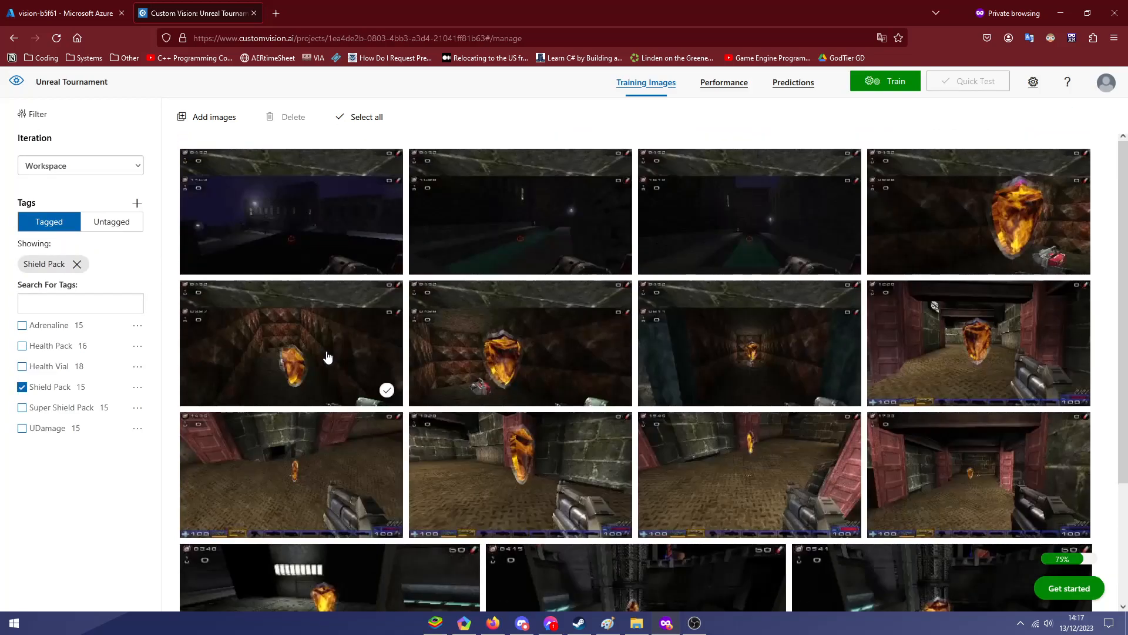
{"action": "scroll", "coordinate": [327, 356], "scroll_direction": "down", "scroll_amount": 3}
{"action": "left_click", "coordinate": [23, 387]}
{"action": "left_click", "coordinate": [23, 407]}
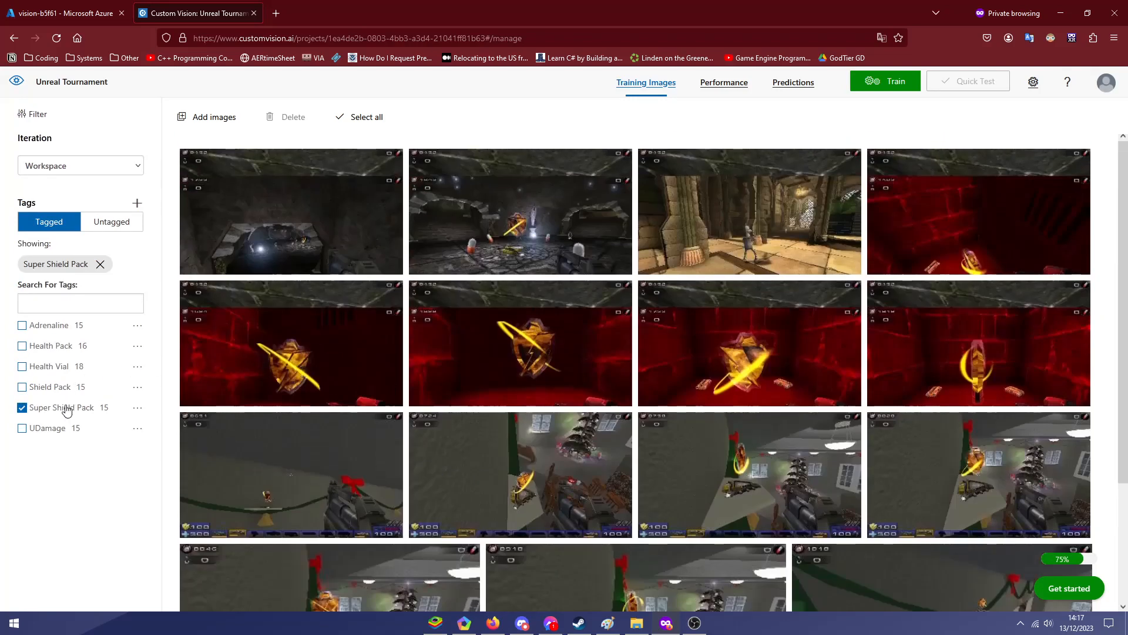
{"action": "left_click", "coordinate": [66, 410]}
{"action": "left_click", "coordinate": [65, 413]}
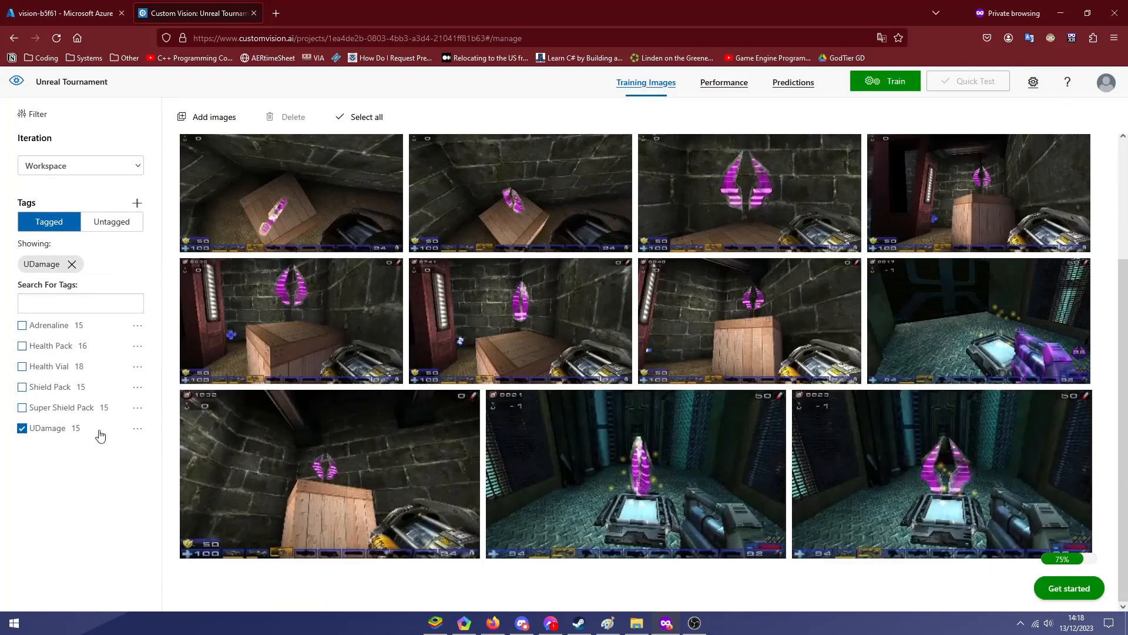
- Clear the tag filter and train the object detection model with Quick Training
{"action": "left_click", "coordinate": [69, 432]}
{"action": "left_click", "coordinate": [879, 81]}
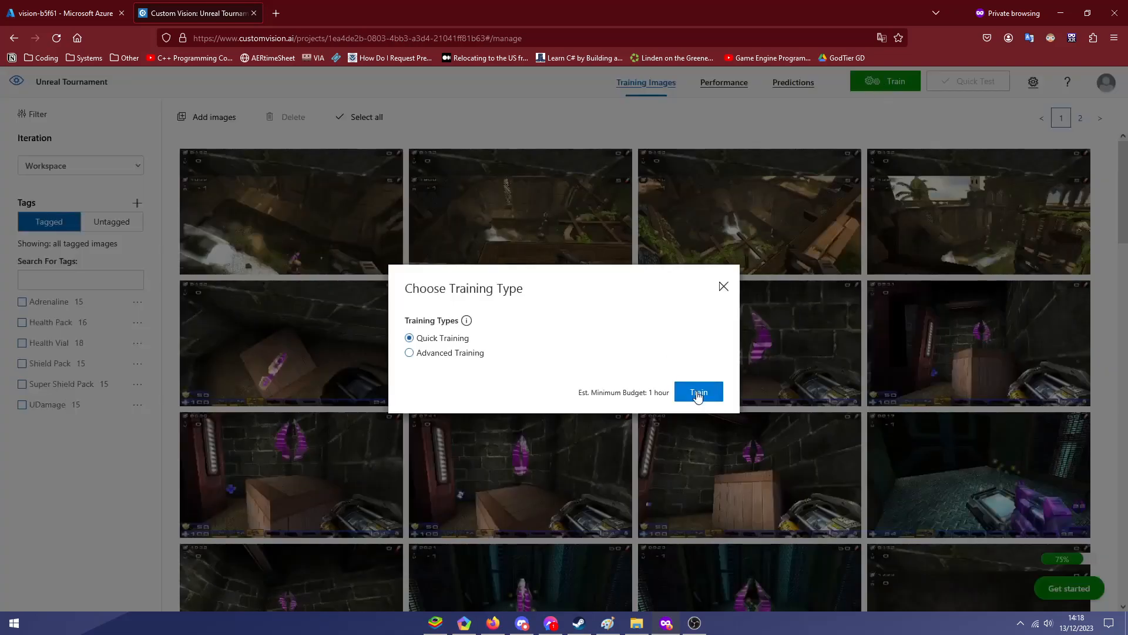
{"action": "left_click", "coordinate": [698, 393]}
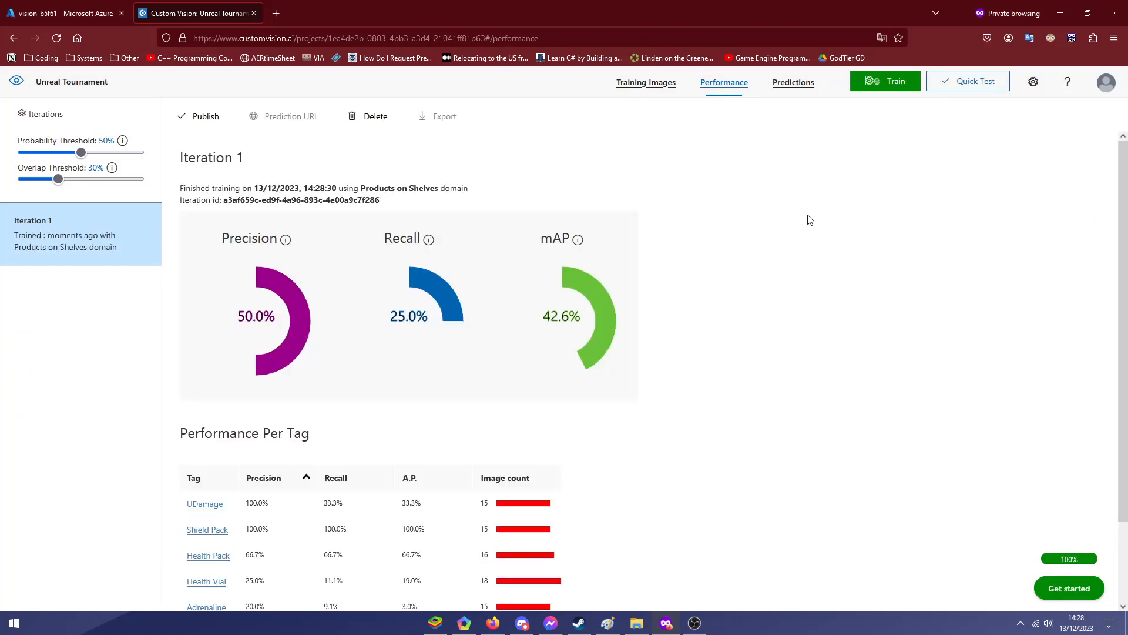
- Run a quick test of Iteration 1 on 1.png from the ut99 test folder and examine its predictions
{"action": "left_click", "coordinate": [976, 88]}
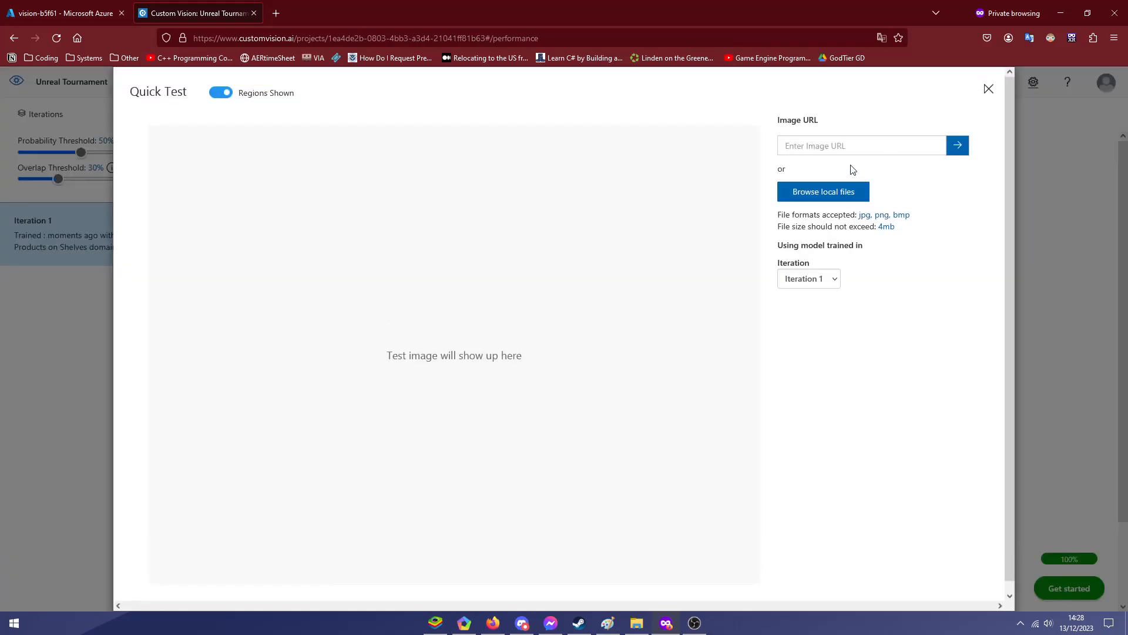
{"action": "left_click", "coordinate": [816, 203]}
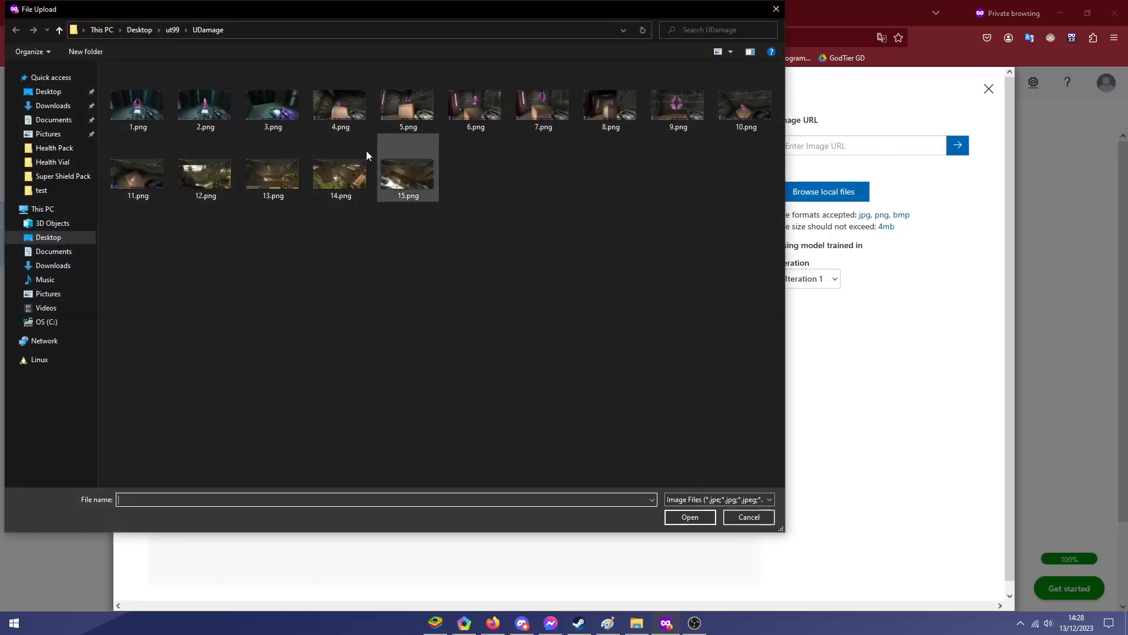
{"action": "left_click", "coordinate": [172, 30]}
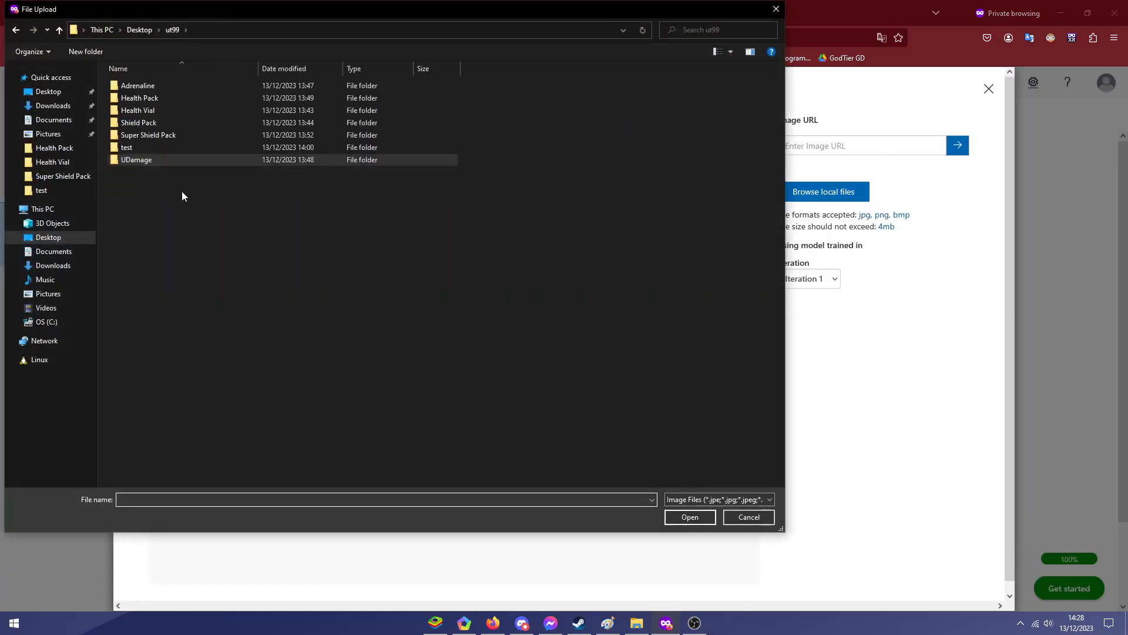
{"action": "double_click", "coordinate": [171, 149]}
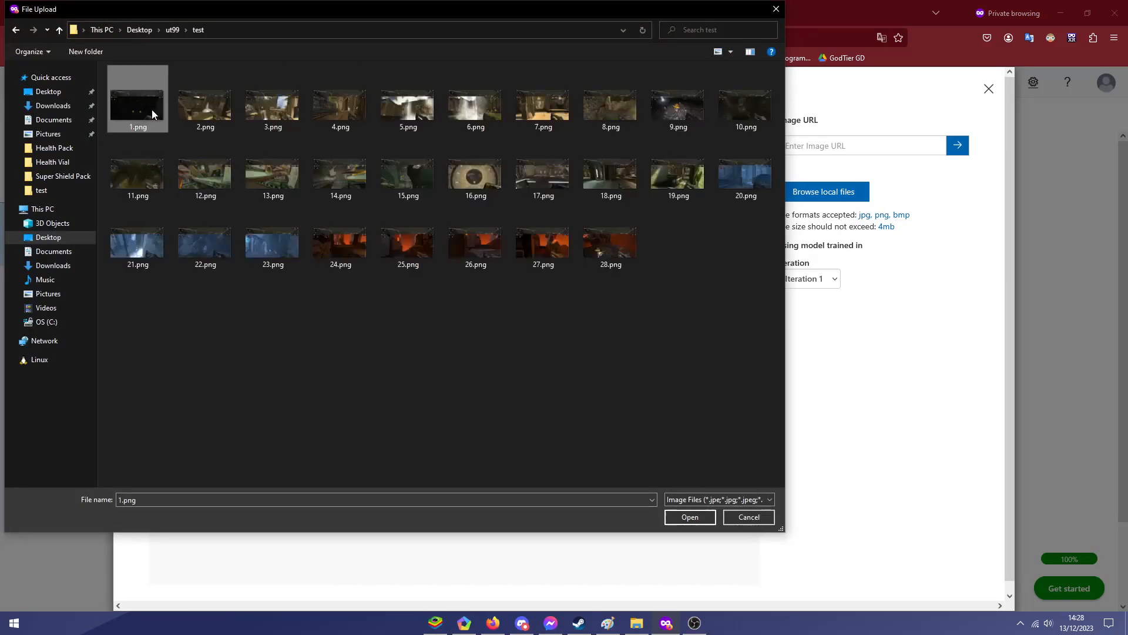
{"action": "double_click", "coordinate": [152, 109]}
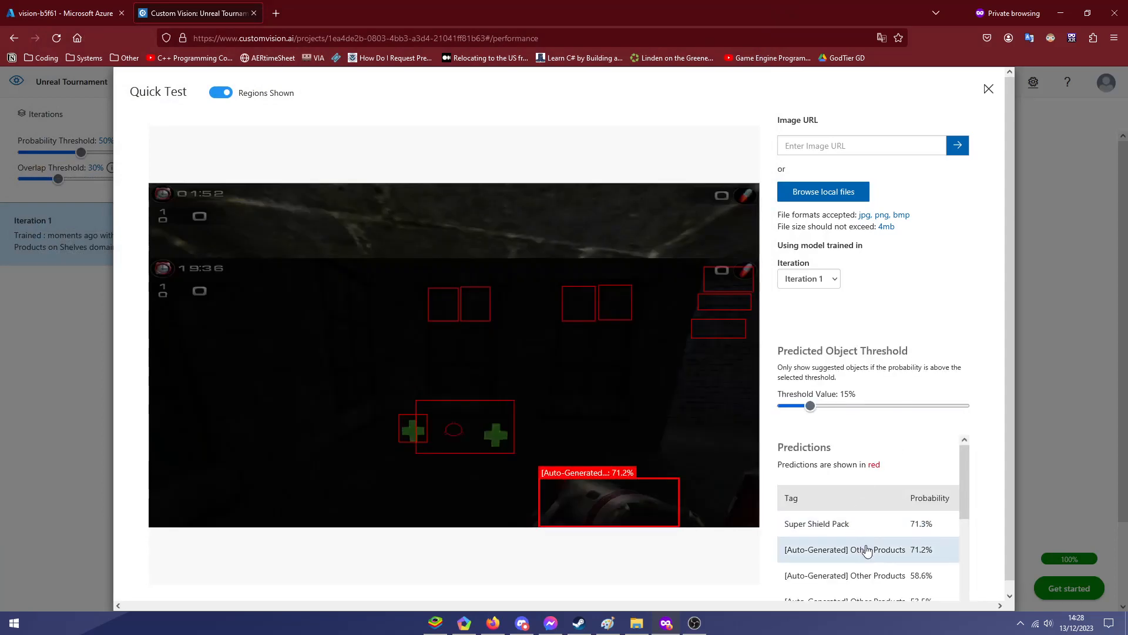
{"action": "scroll", "coordinate": [863, 540], "scroll_direction": "down", "scroll_amount": 3}
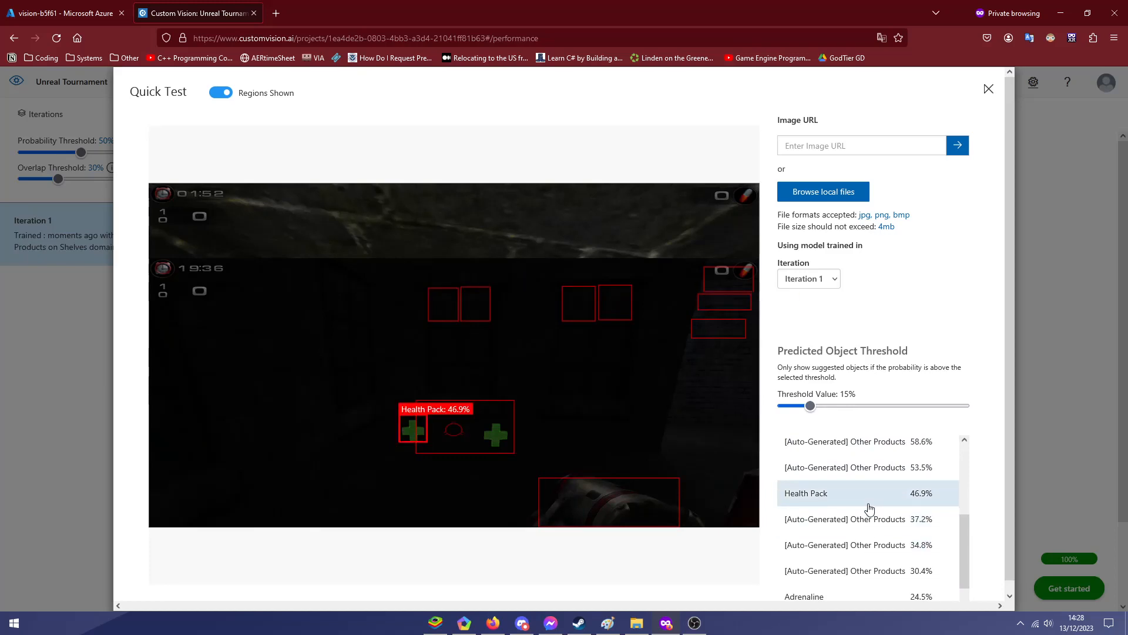
{"action": "scroll", "coordinate": [869, 509], "scroll_direction": "down", "scroll_amount": 1}
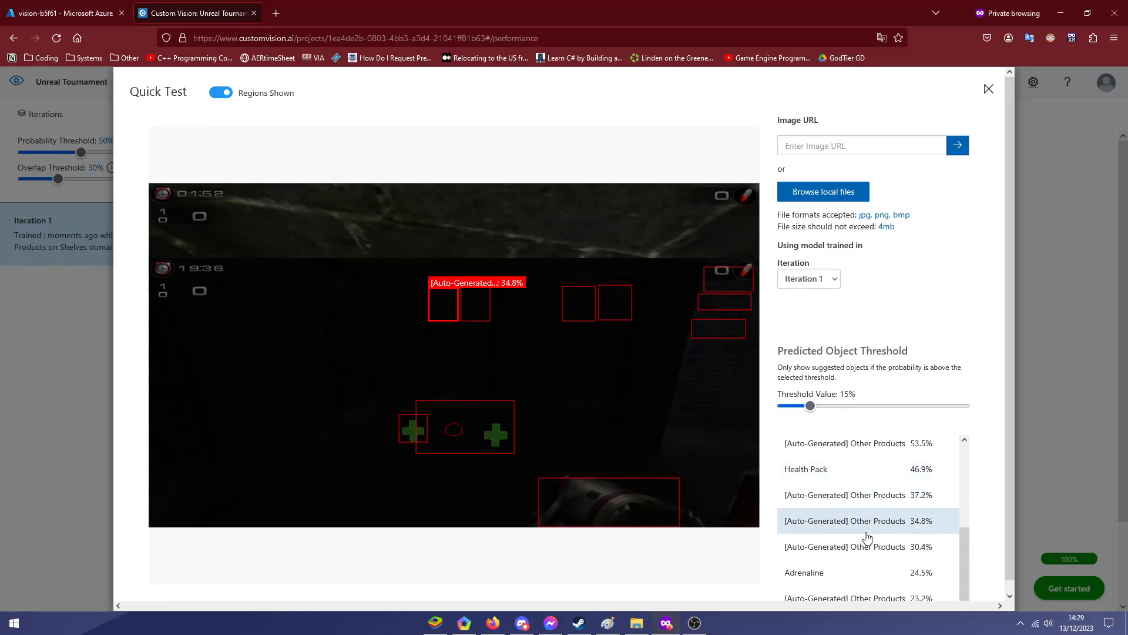
{"action": "scroll", "coordinate": [858, 577], "scroll_direction": "down", "scroll_amount": 1}
{"action": "scroll", "coordinate": [858, 578], "scroll_direction": "up", "scroll_amount": 5}
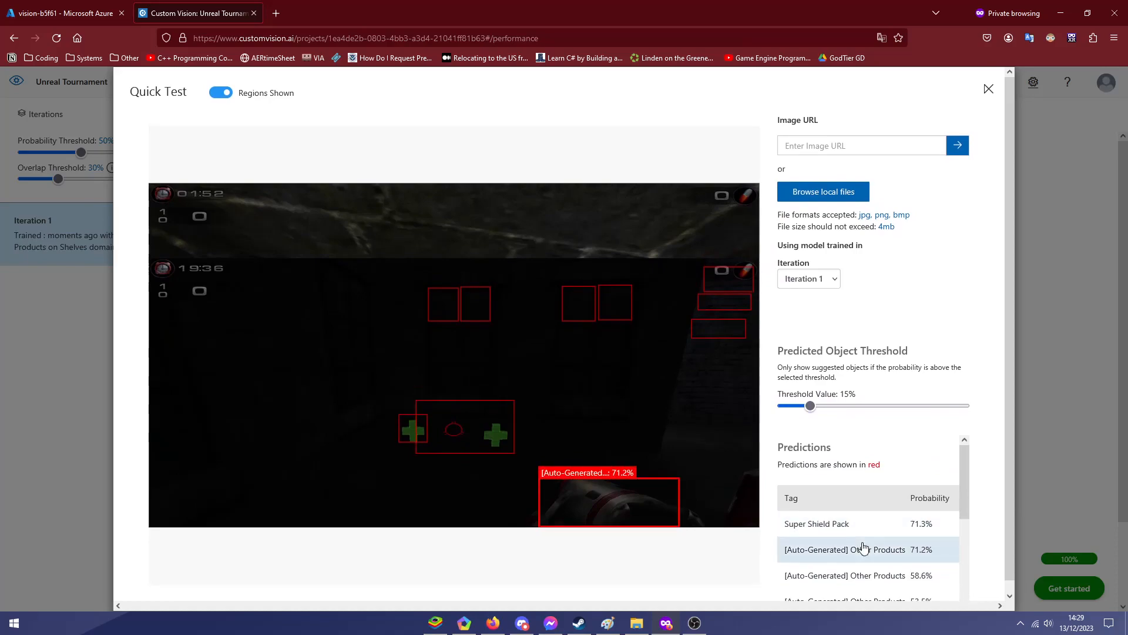
- Quick-test 2.png and lower the predicted object threshold to 0%, then set it to 11%
{"action": "left_click", "coordinate": [860, 191]}
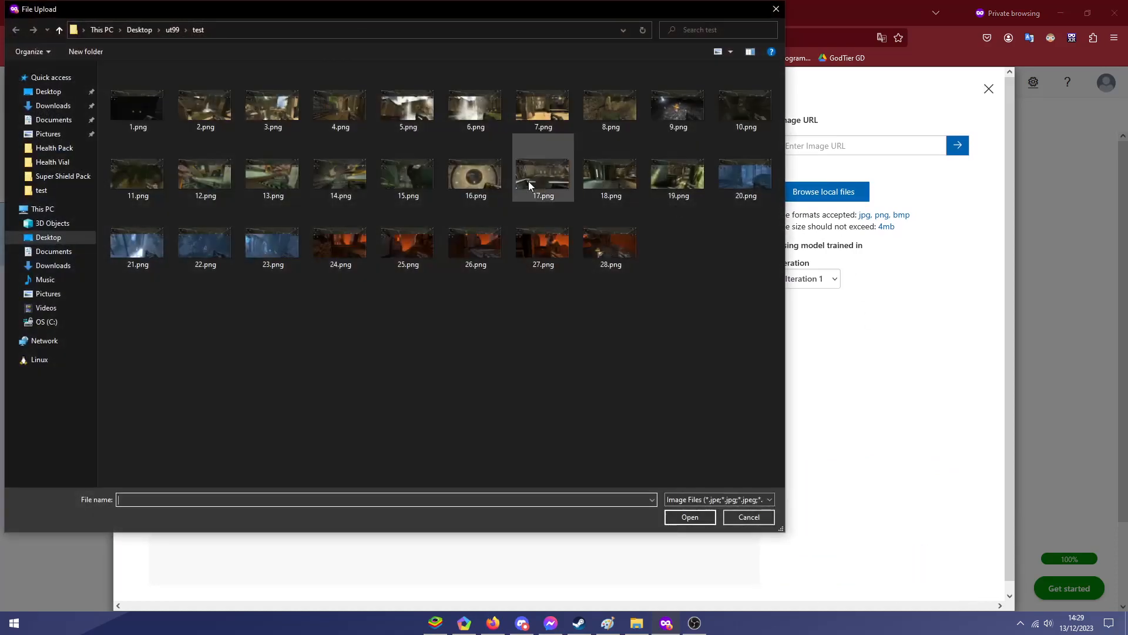
{"action": "double_click", "coordinate": [199, 111]}
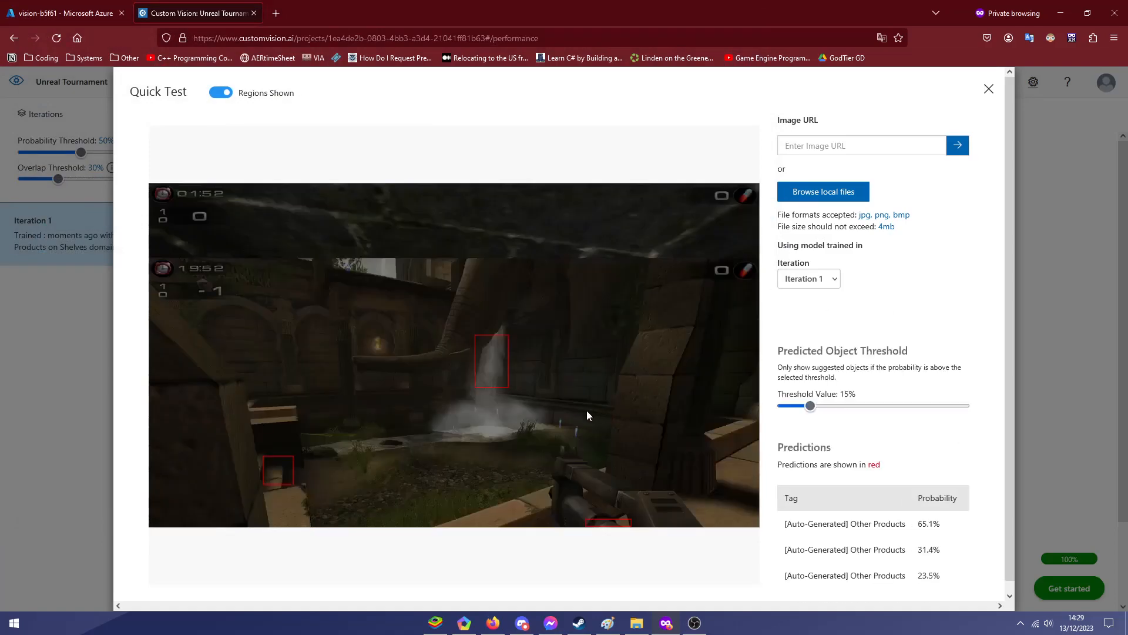
{"action": "scroll", "coordinate": [886, 523], "scroll_direction": "down", "scroll_amount": 1}
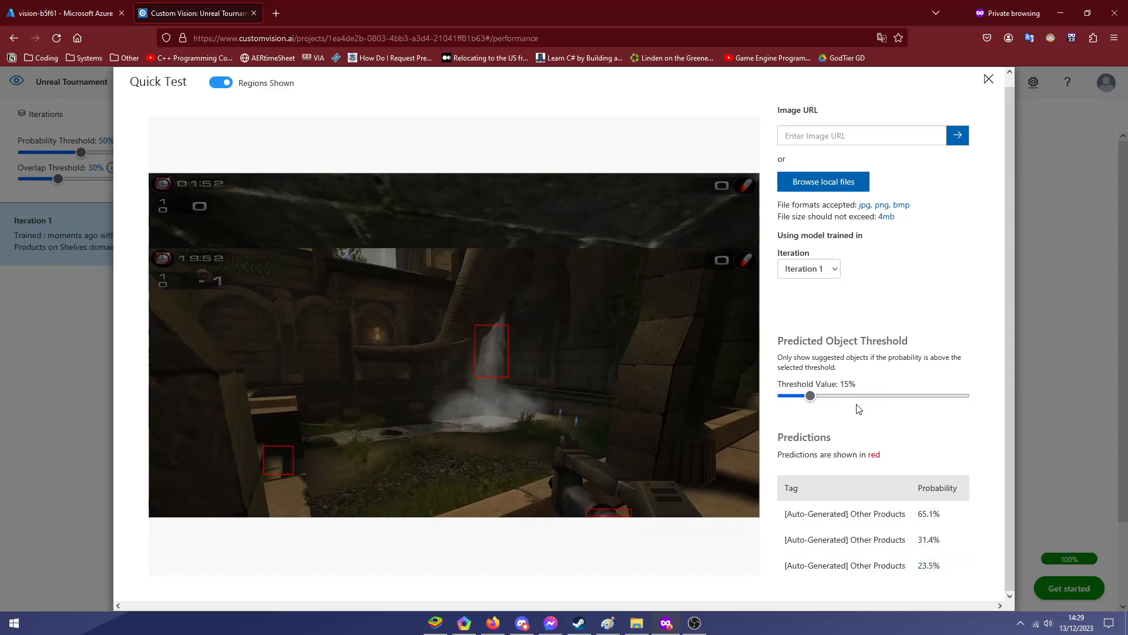
{"action": "left_click_drag", "start_coordinate": [783, 398], "coordinate": [781, 395]}
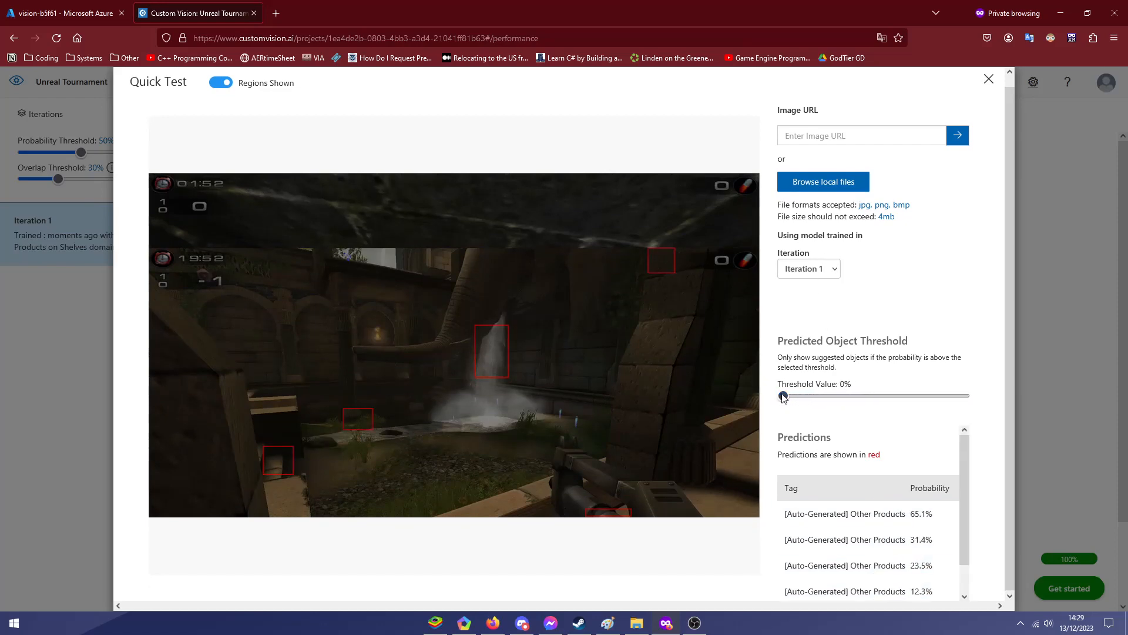
{"action": "scroll", "coordinate": [842, 514], "scroll_direction": "down", "scroll_amount": 1}
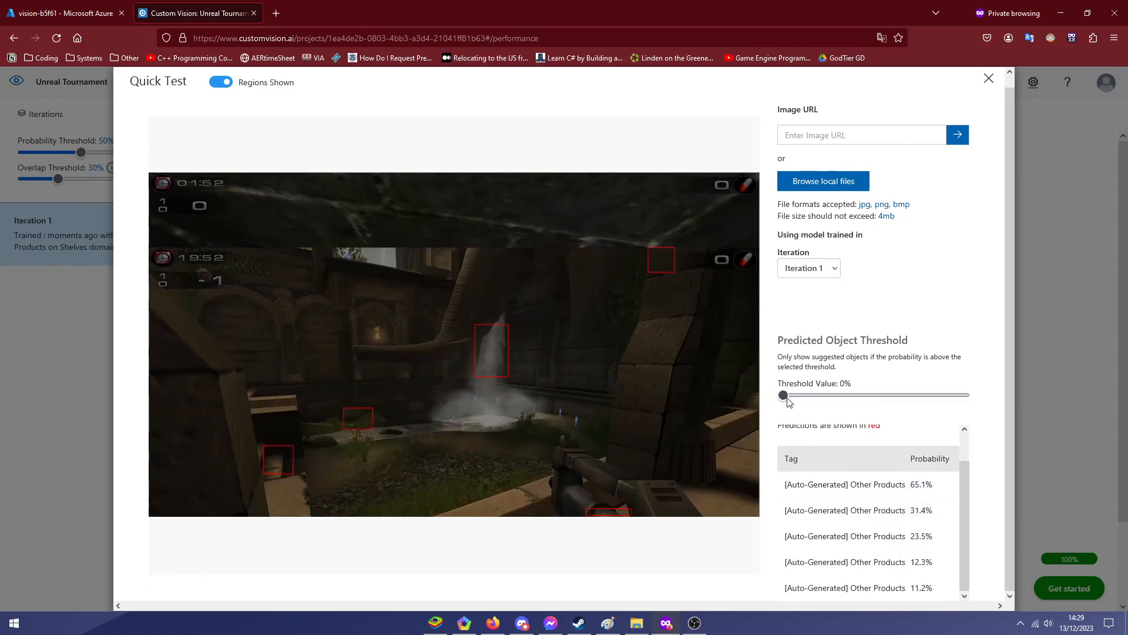
{"action": "left_click", "coordinate": [803, 396]}
- Quick-test further images from the test folder, including the 05:13 screenshot and 5.png, and examine their predictions
{"action": "left_click", "coordinate": [843, 181]}
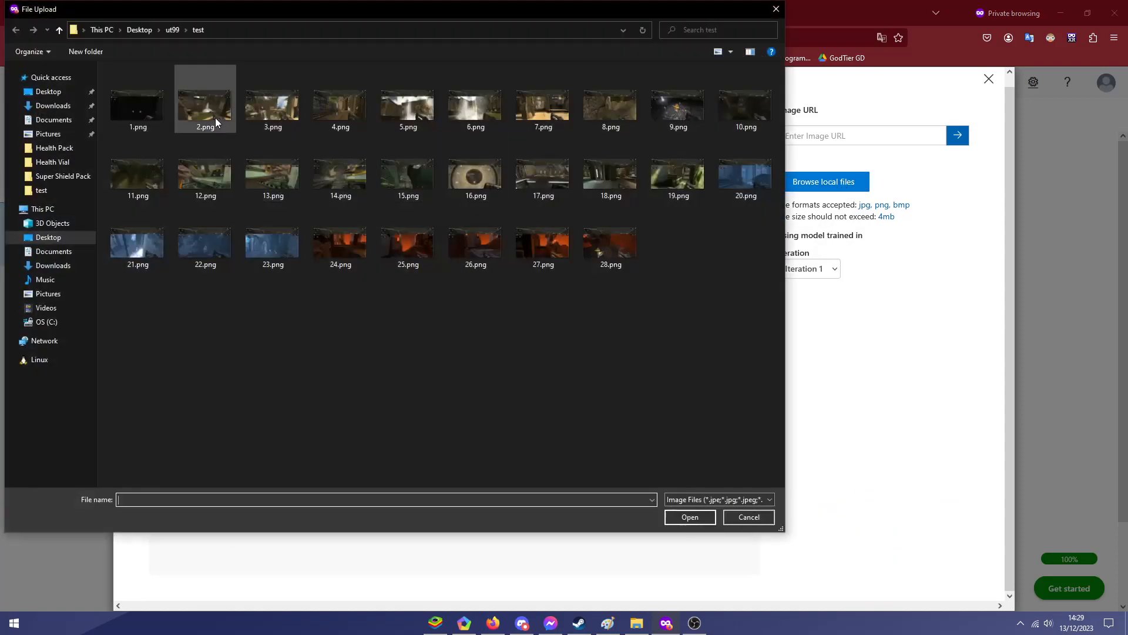
{"action": "double_click", "coordinate": [207, 103]}
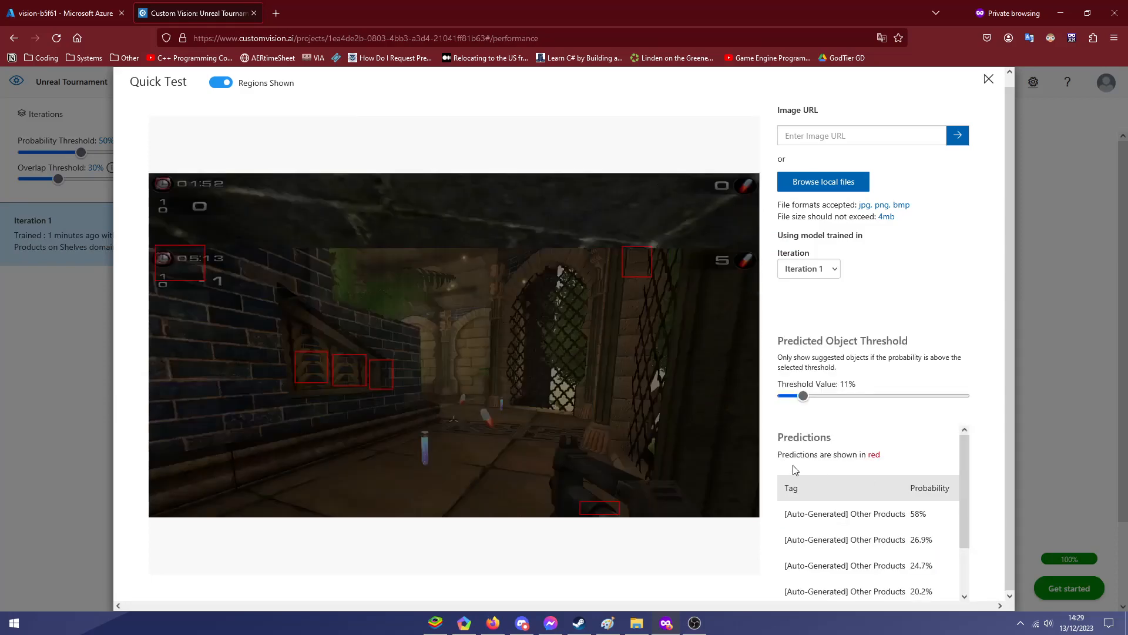
{"action": "scroll", "coordinate": [866, 501], "scroll_direction": "down", "scroll_amount": 2}
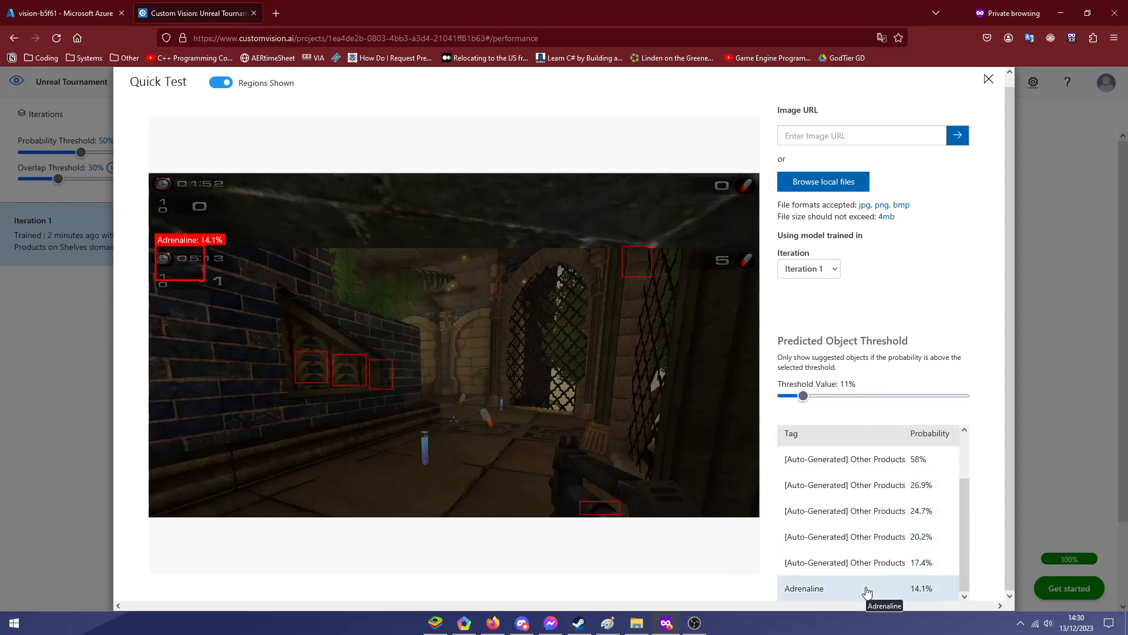
{"action": "left_click", "coordinate": [828, 183]}
{"action": "double_click", "coordinate": [390, 110]}
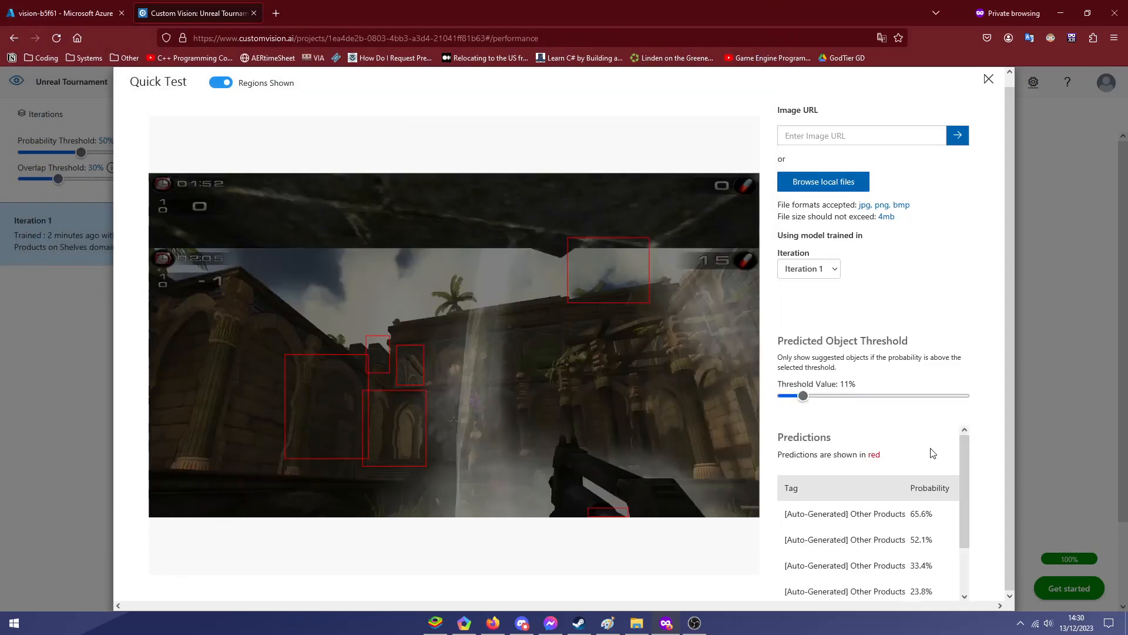
{"action": "scroll", "coordinate": [922, 516], "scroll_direction": "down", "scroll_amount": 2}
{"action": "scroll", "coordinate": [917, 446], "scroll_direction": "up", "scroll_amount": 2}
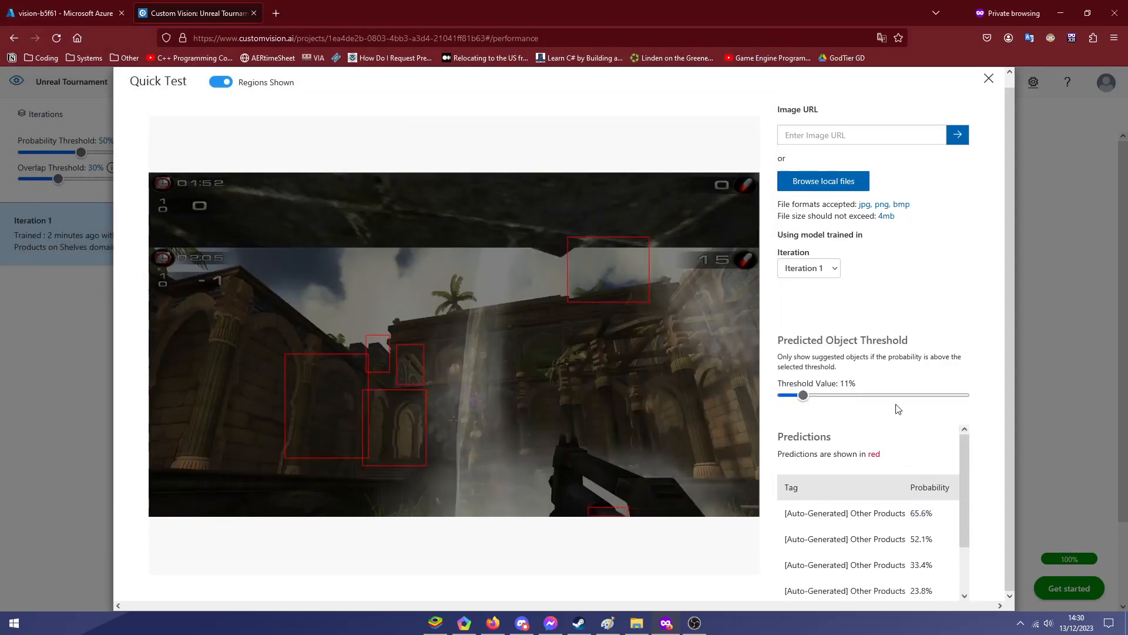
- Quick-test 6.png and the 00:31 screenshot, and examine the prediction list of the latter
{"action": "left_click", "coordinate": [823, 181]}
{"action": "double_click", "coordinate": [473, 100]}
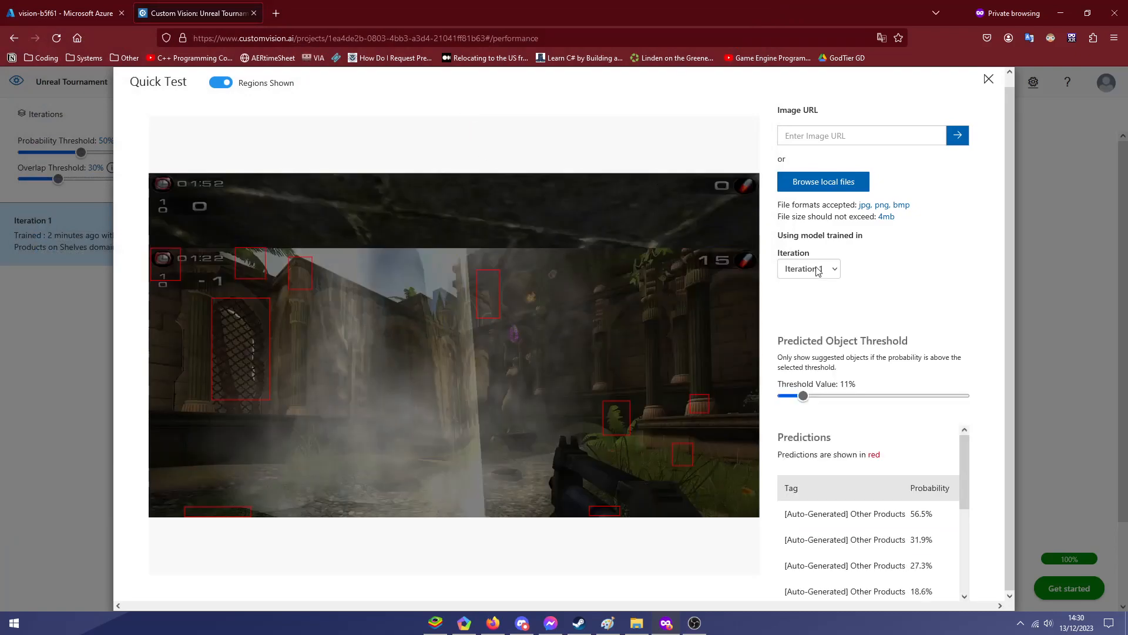
{"action": "left_click", "coordinate": [823, 181]}
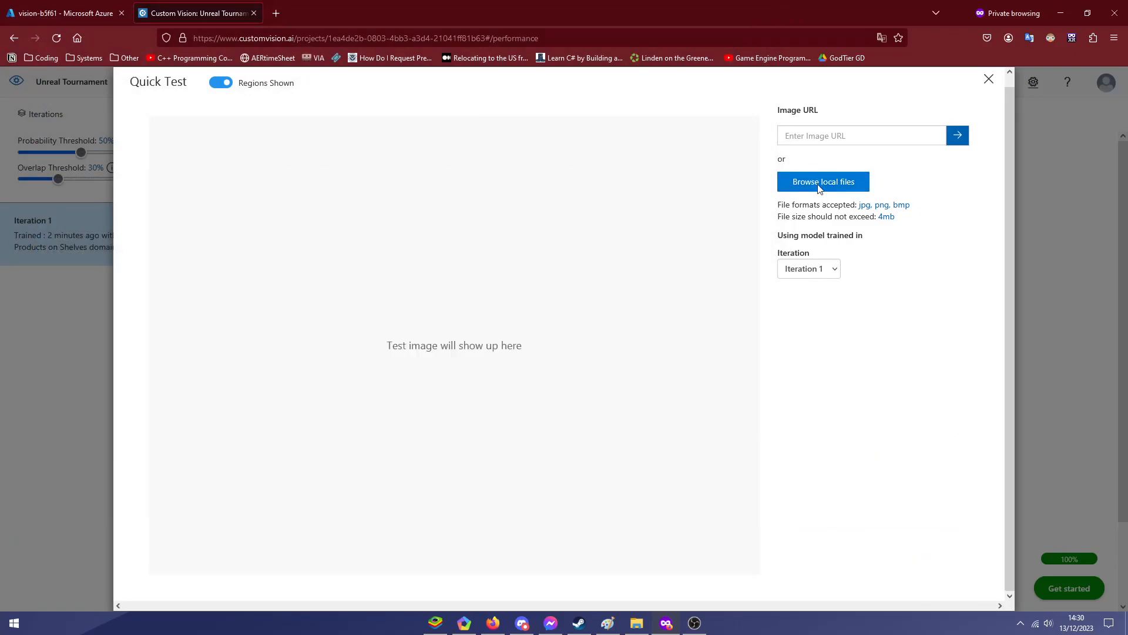
{"action": "double_click", "coordinate": [587, 235]}
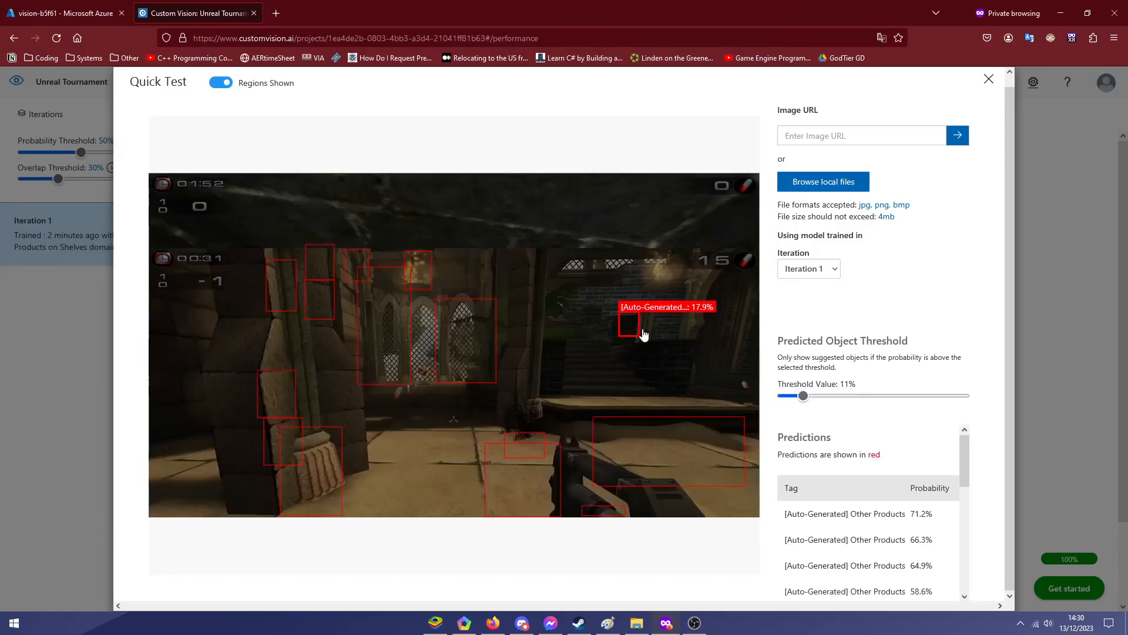
{"action": "scroll", "coordinate": [909, 506], "scroll_direction": "down", "scroll_amount": 5}
{"action": "scroll", "coordinate": [863, 501], "scroll_direction": "up", "scroll_amount": 2}
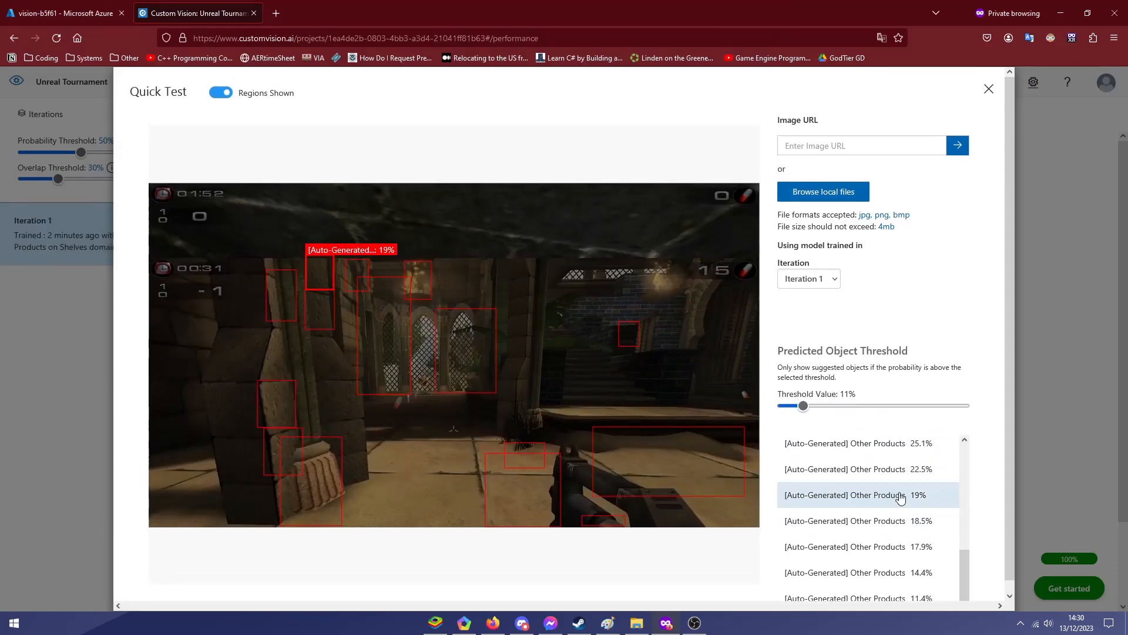
- Quick-test the 19:52 screenshot from the ut99 test folder and examine its prediction list
{"action": "left_click", "coordinate": [838, 194]}
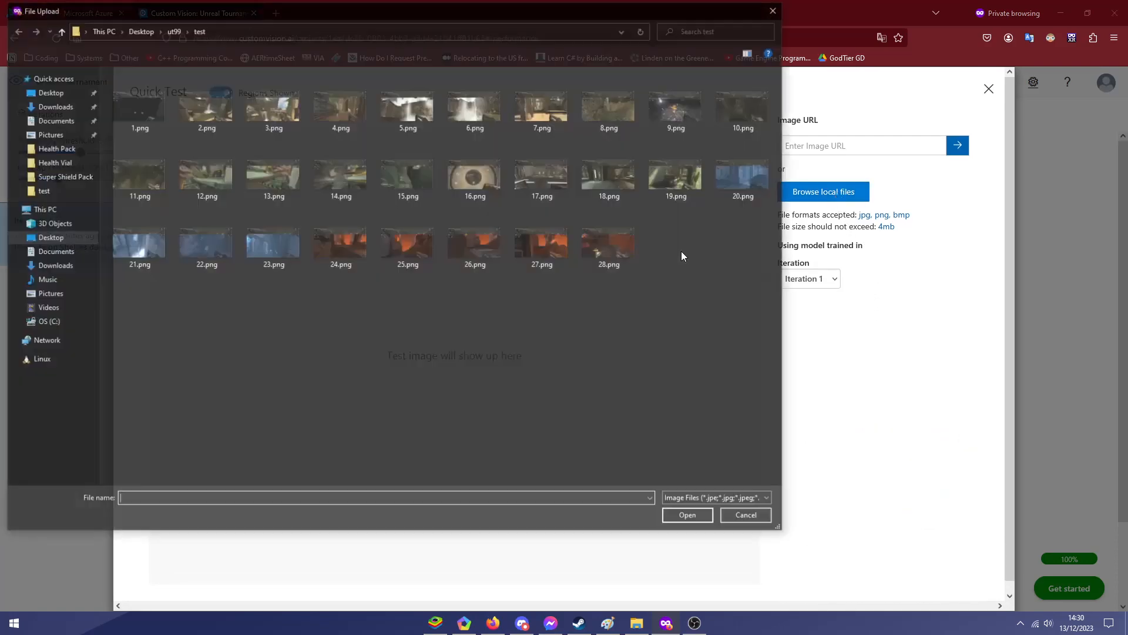
{"action": "double_click", "coordinate": [345, 182]}
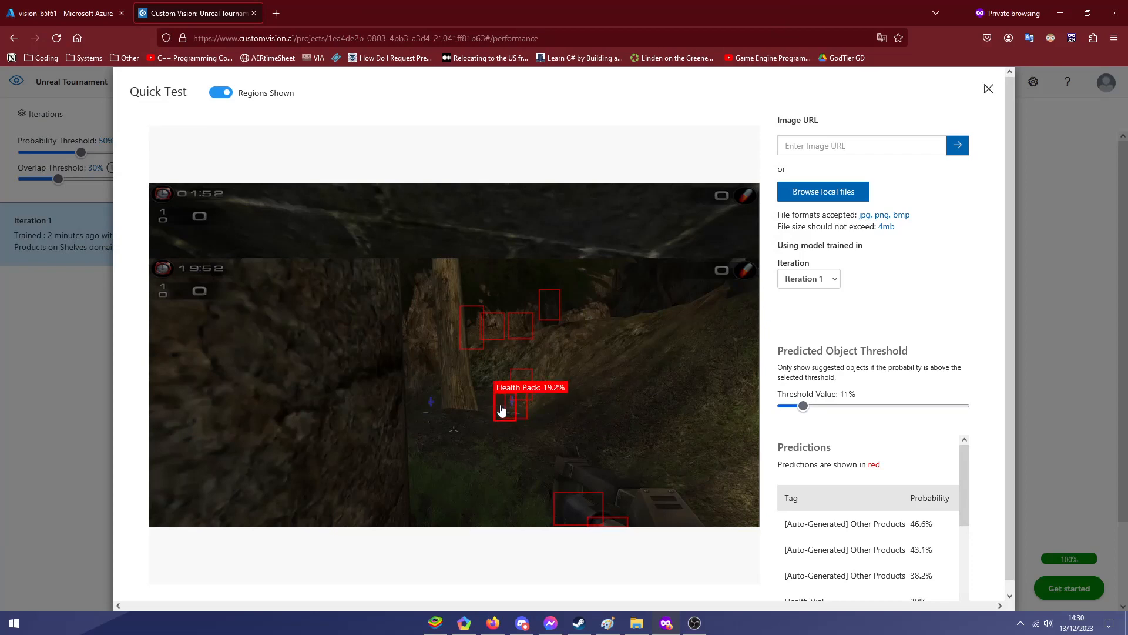
{"action": "scroll", "coordinate": [839, 516], "scroll_direction": "down", "scroll_amount": 2}
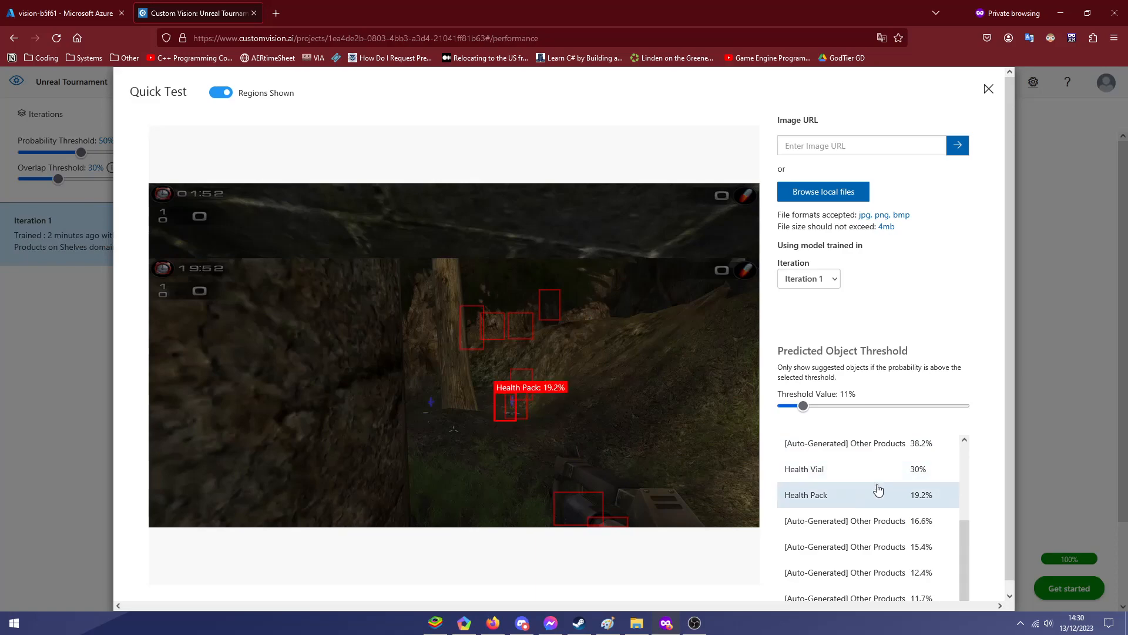
- Quick-test 9.png and examine the regions marked in the image and the full list of predictions
{"action": "left_click", "coordinate": [835, 198]}
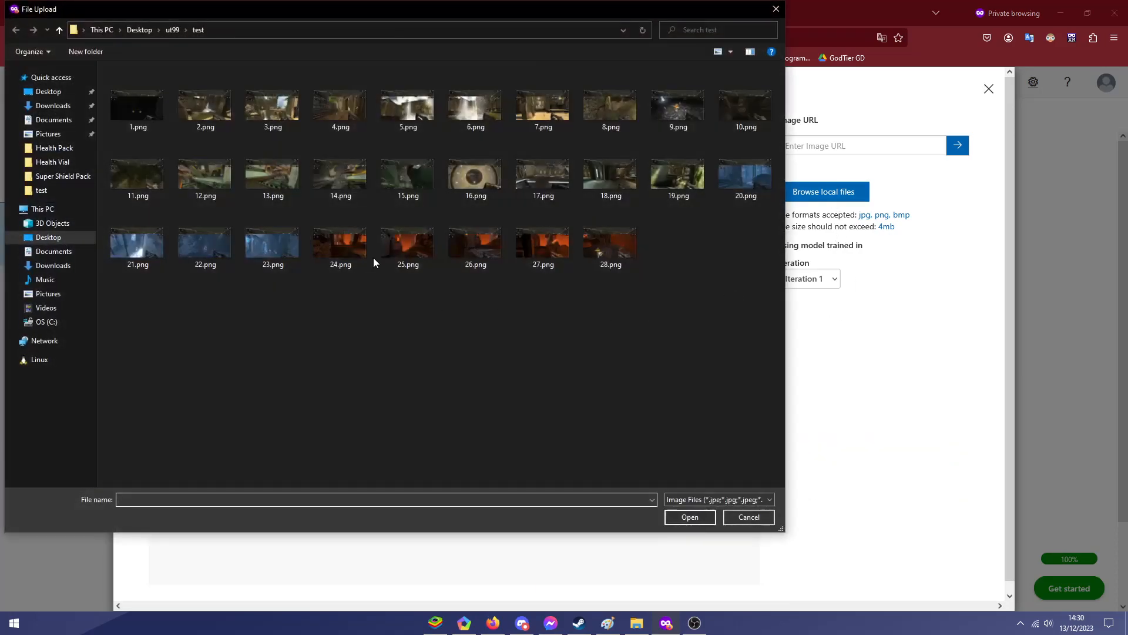
{"action": "double_click", "coordinate": [665, 107]}
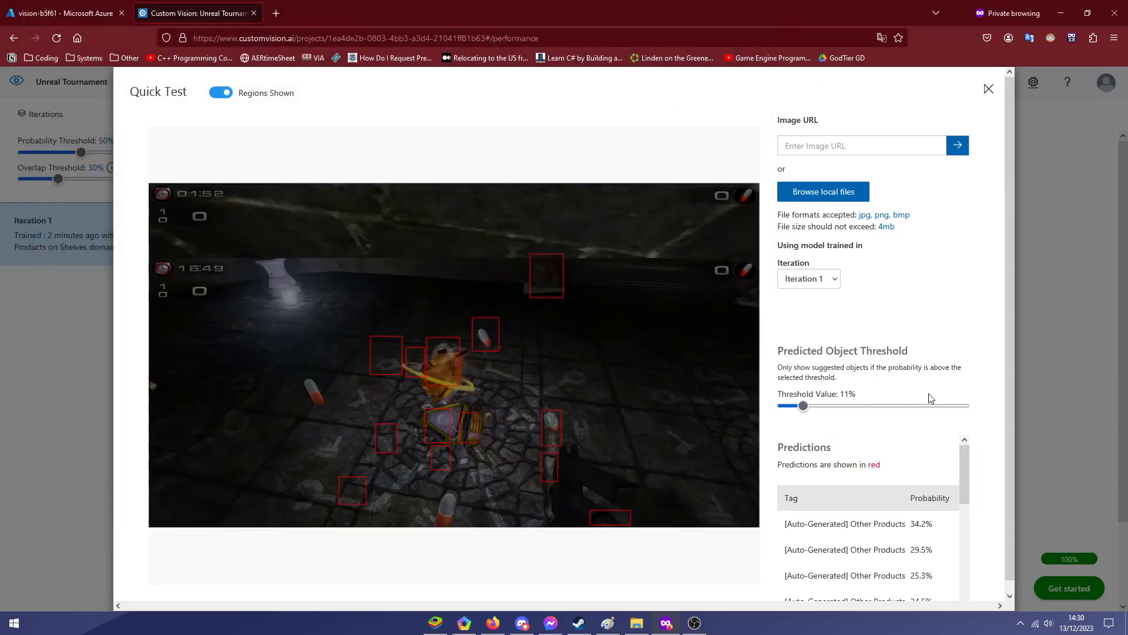
{"action": "scroll", "coordinate": [933, 411], "scroll_direction": "down", "scroll_amount": 1}
{"action": "mouse_move", "coordinate": [452, 365]}
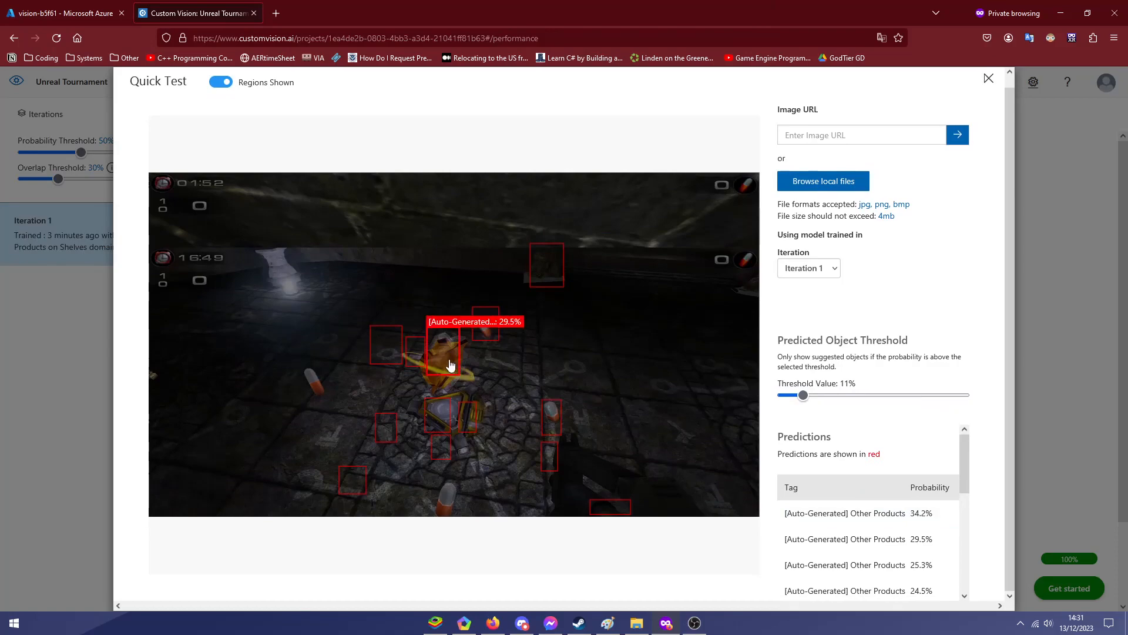
{"action": "scroll", "coordinate": [880, 499], "scroll_direction": "down", "scroll_amount": 4}
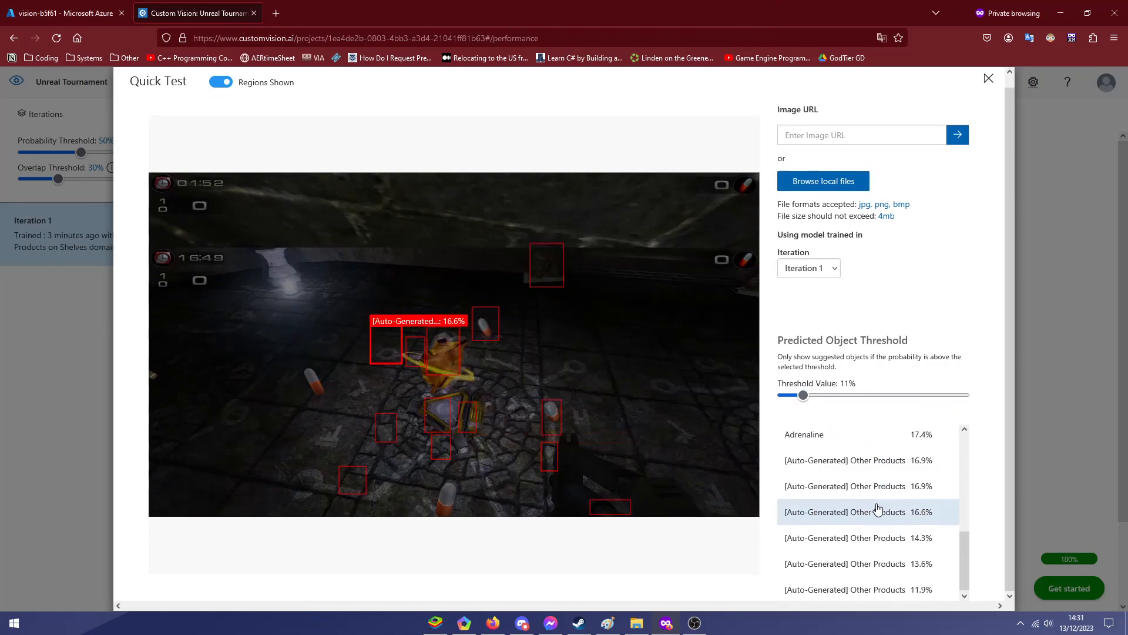
{"action": "scroll", "coordinate": [880, 500], "scroll_direction": "up", "scroll_amount": 1}
{"action": "scroll", "coordinate": [881, 498], "scroll_direction": "down", "scroll_amount": 2}
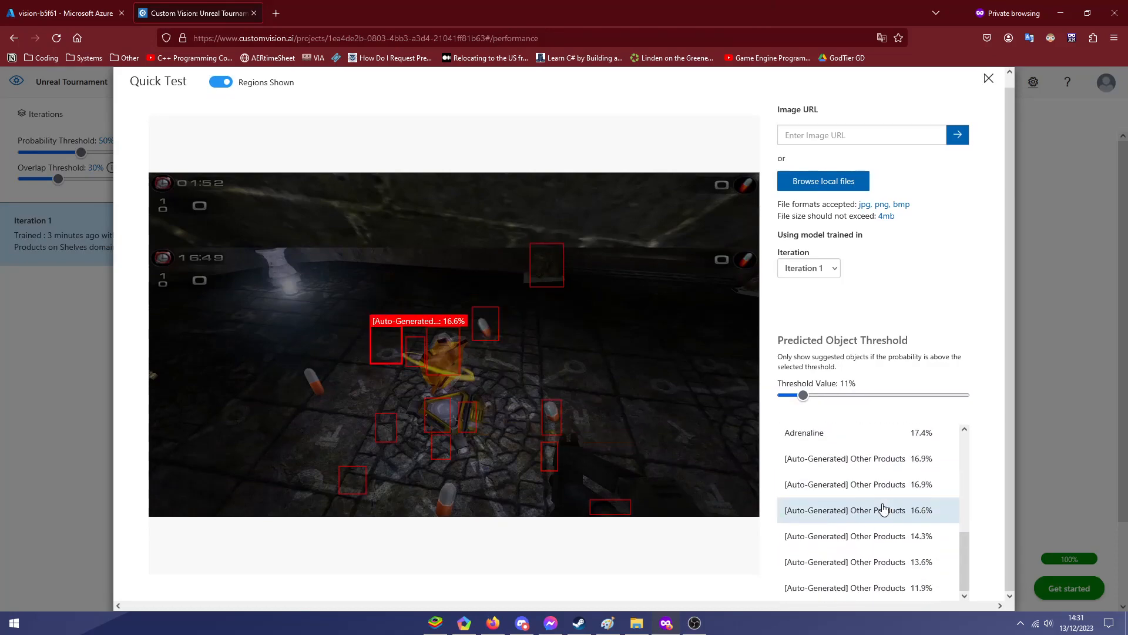
{"action": "scroll", "coordinate": [886, 504], "scroll_direction": "up", "scroll_amount": 5}
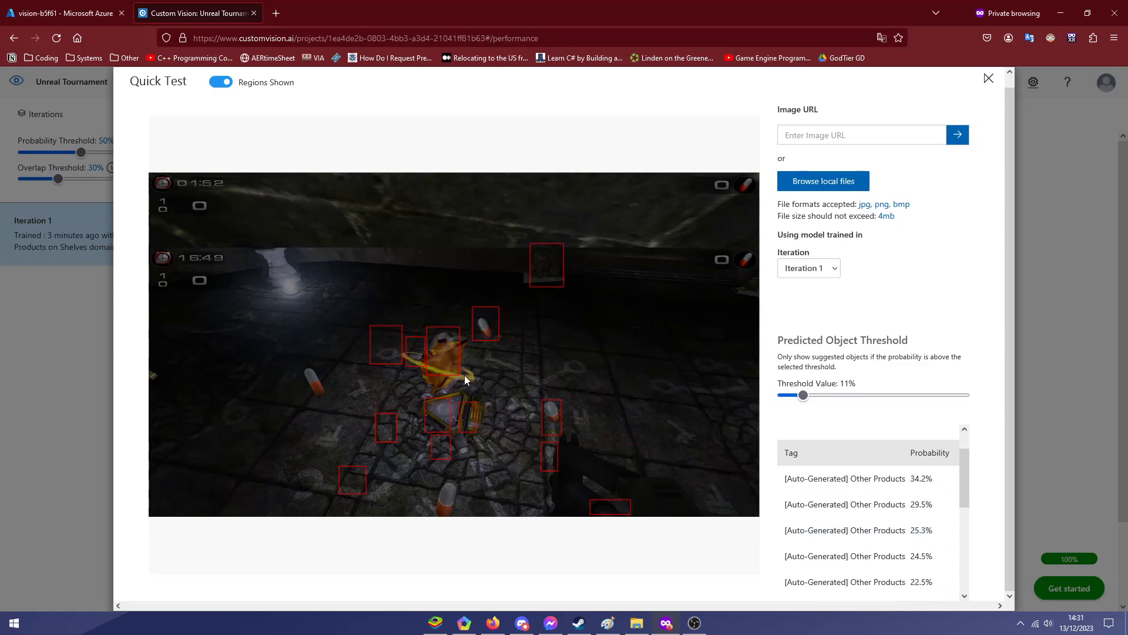
- Quick-test 10.png and the 13:48 screenshot, and examine the predictions for each
{"action": "left_click", "coordinate": [822, 187]}
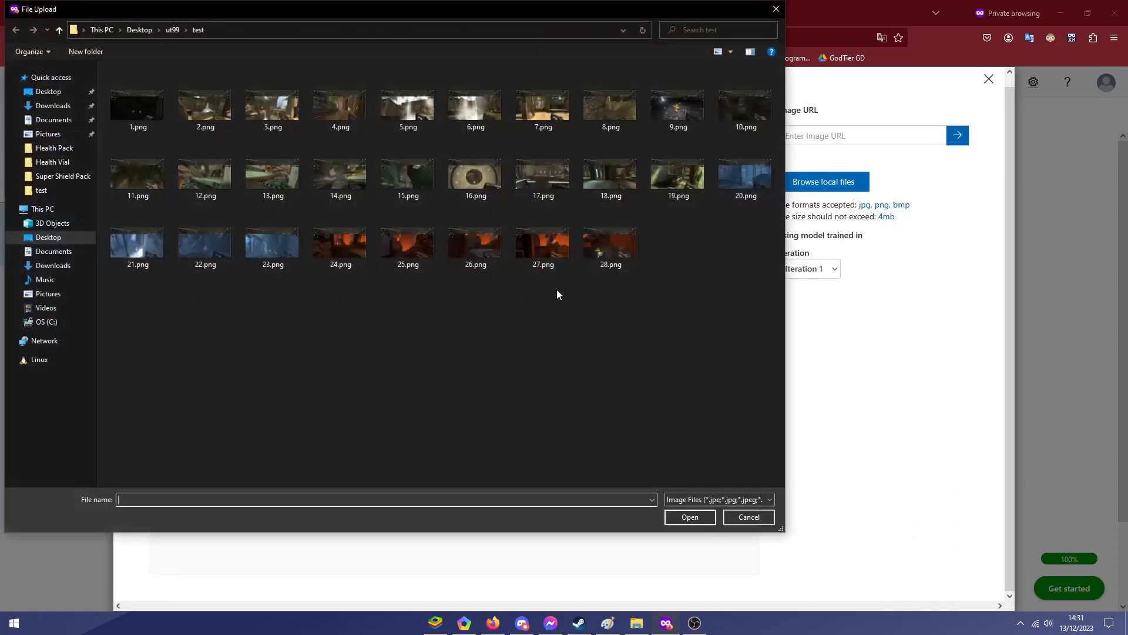
{"action": "double_click", "coordinate": [736, 118]}
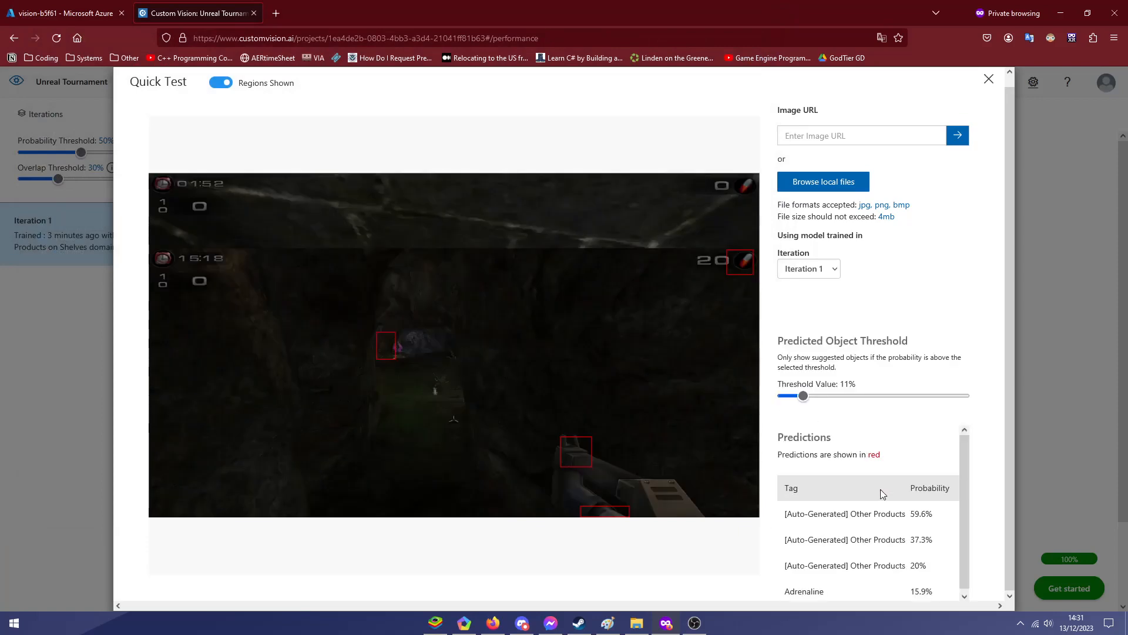
{"action": "scroll", "coordinate": [880, 494], "scroll_direction": "down", "scroll_amount": 2}
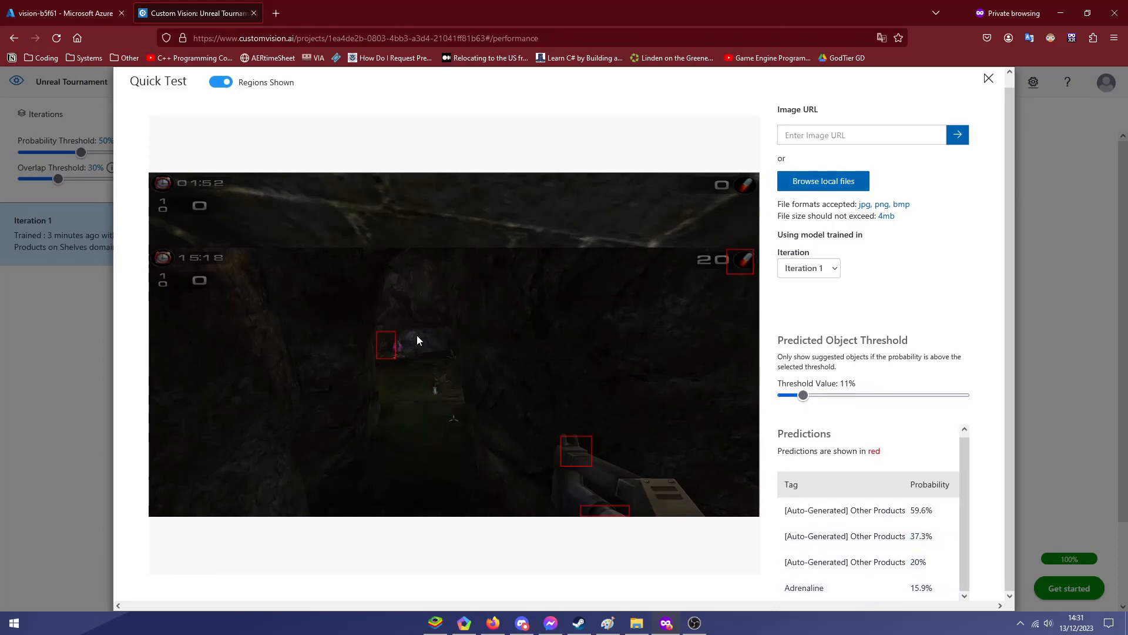
{"action": "left_click", "coordinate": [866, 186]}
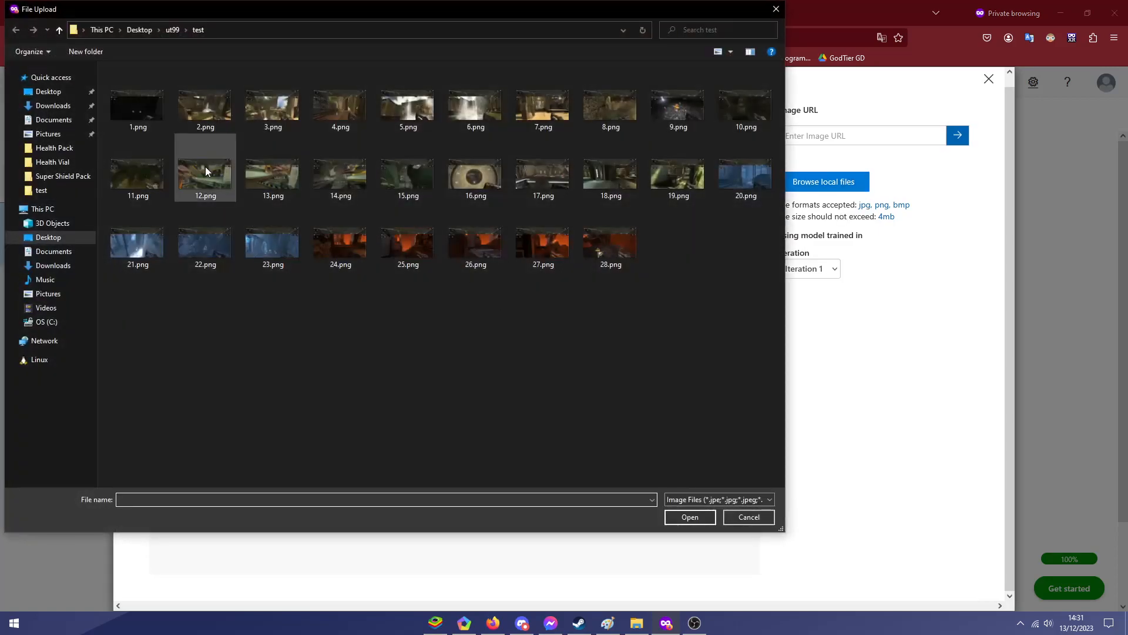
{"action": "double_click", "coordinate": [206, 171]}
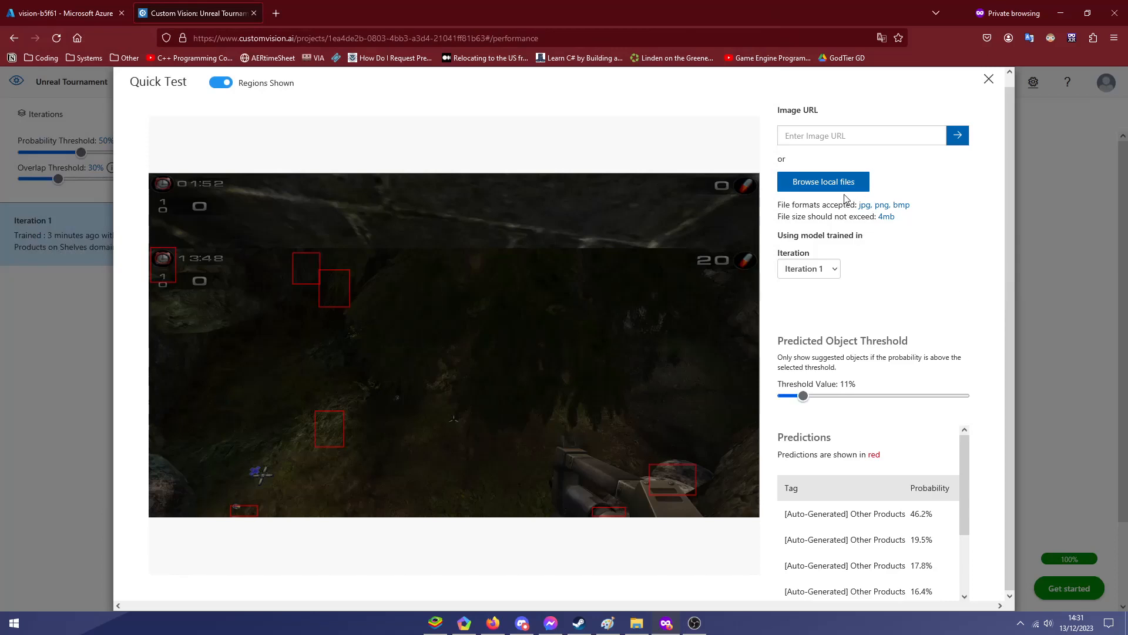
{"action": "scroll", "coordinate": [911, 497], "scroll_direction": "down", "scroll_amount": 3}
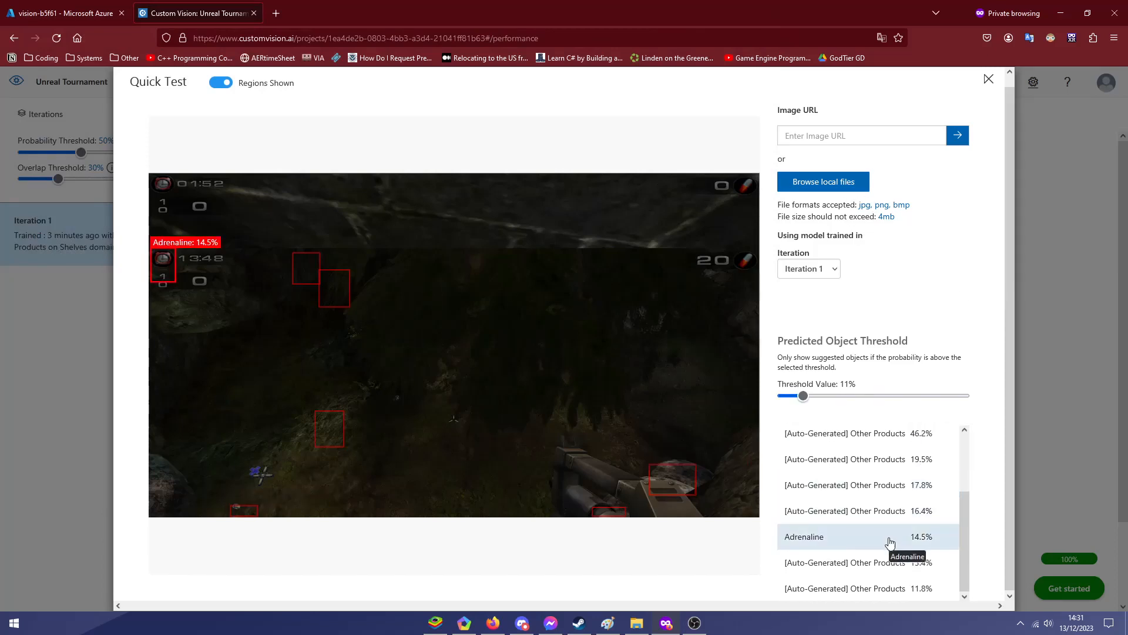
- Quick-test 12.png, examine its Health Pack and other predictions, and also test the 19:18 screenshot
{"action": "left_click", "coordinate": [823, 181]}
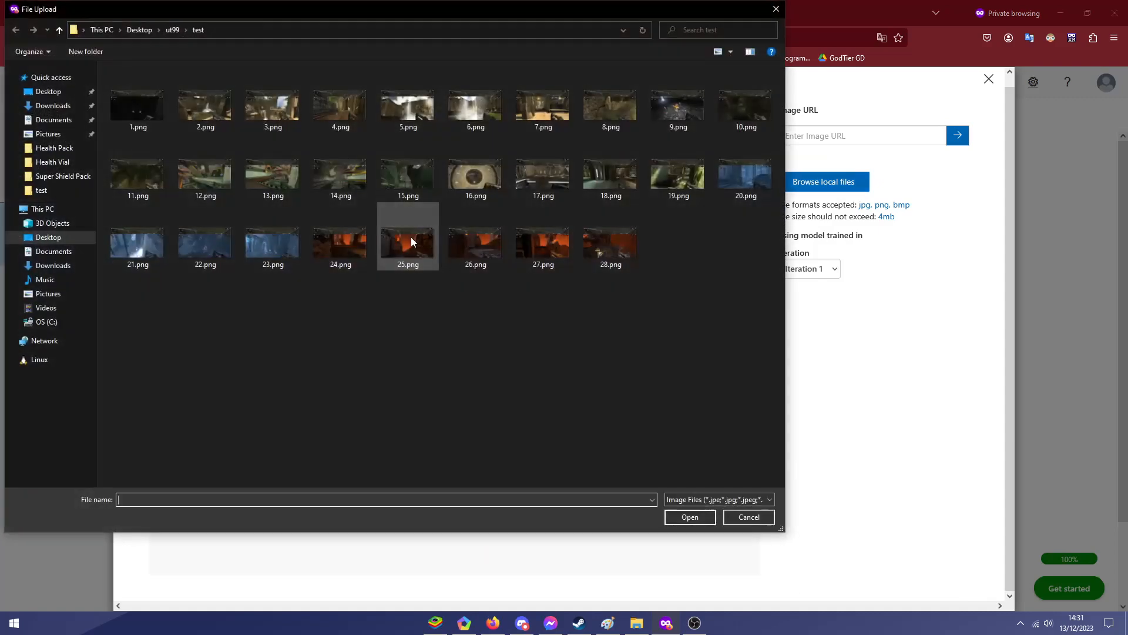
{"action": "double_click", "coordinate": [214, 168]}
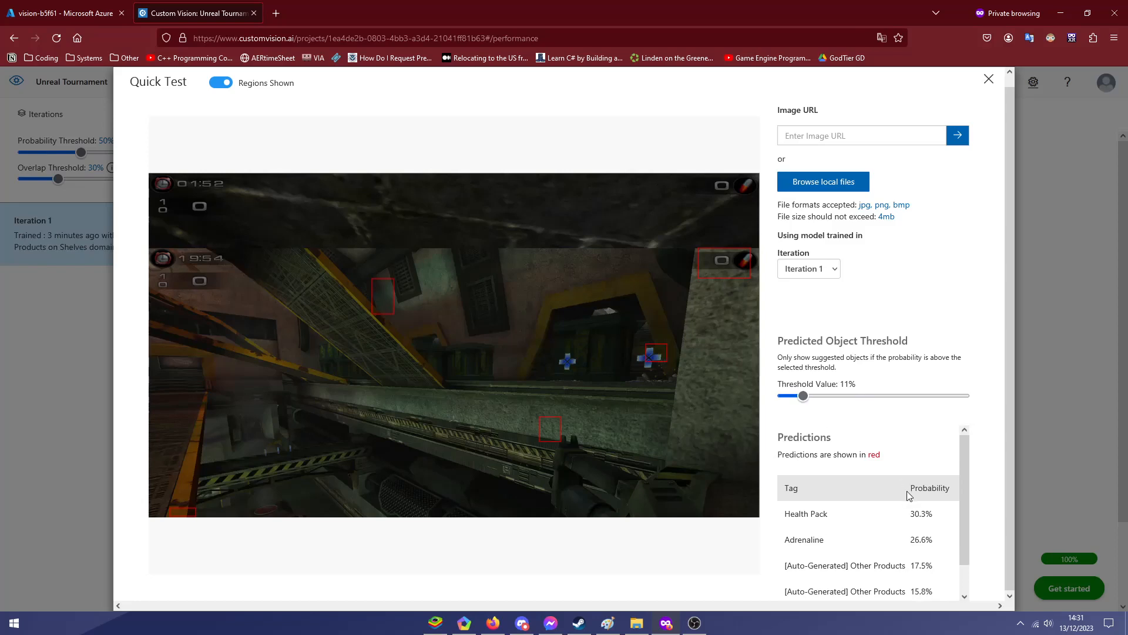
{"action": "mouse_move", "coordinate": [877, 521]}
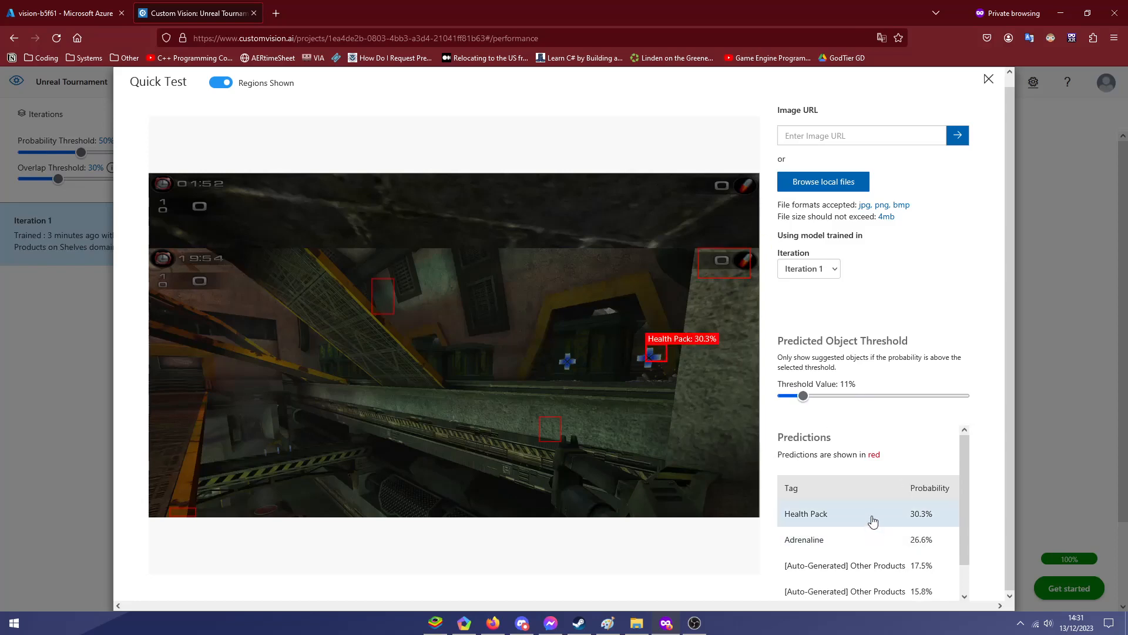
{"action": "scroll", "coordinate": [874, 526], "scroll_direction": "down", "scroll_amount": 1}
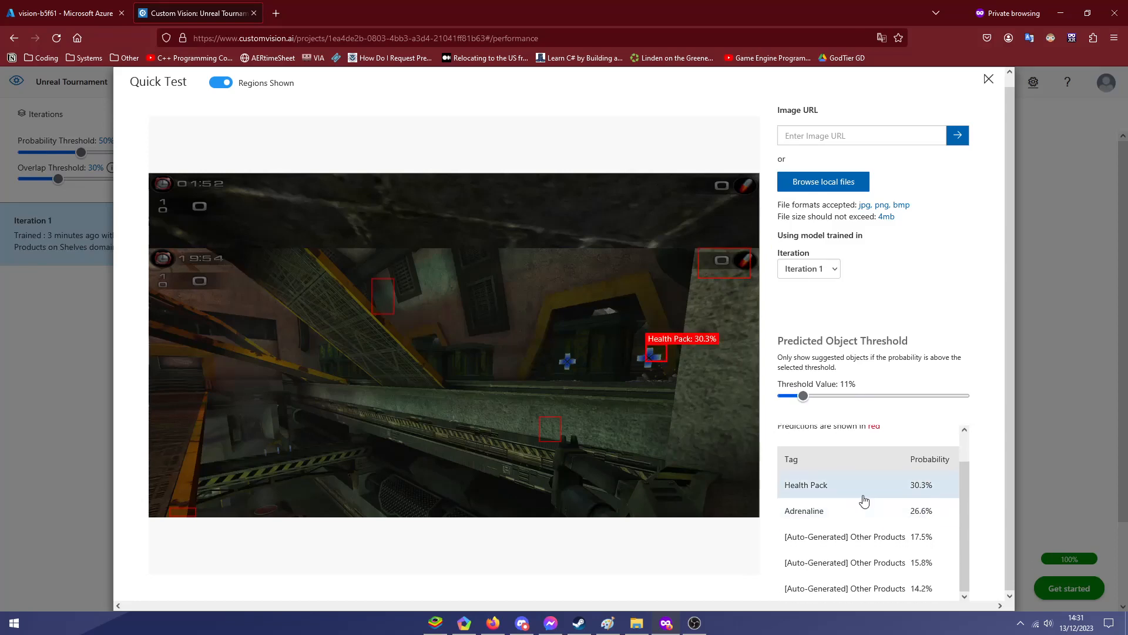
{"action": "left_click", "coordinate": [848, 182]}
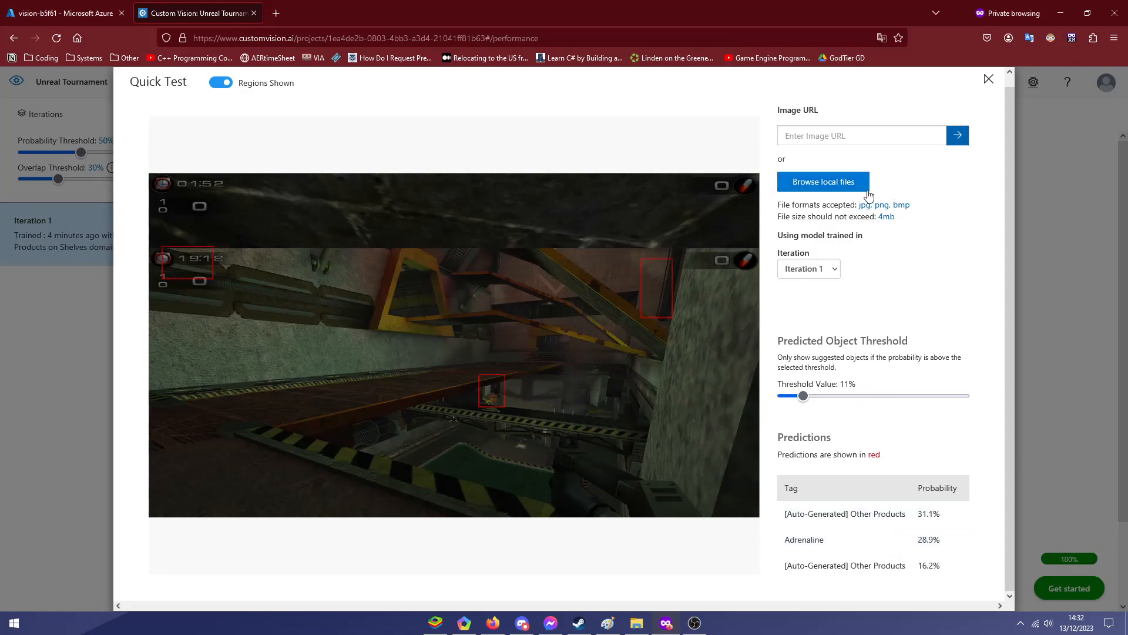
- Quick-test 14.png and 15.png from the test folder against Iteration 1
{"action": "left_click", "coordinate": [862, 184]}
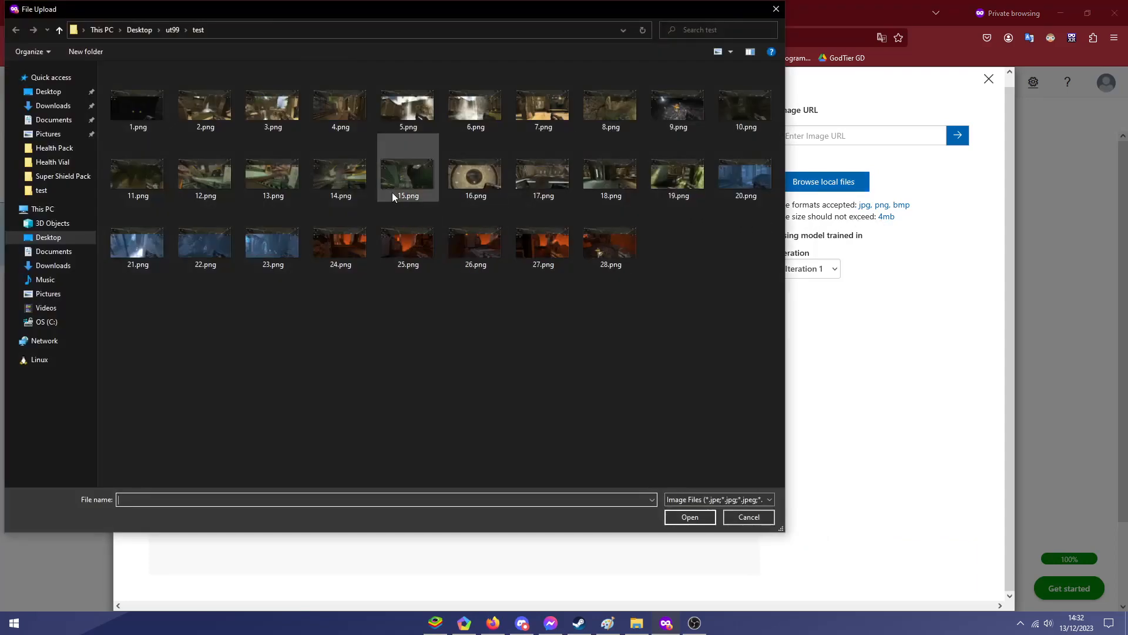
{"action": "left_click", "coordinate": [334, 181]}
{"action": "double_click", "coordinate": [334, 183]}
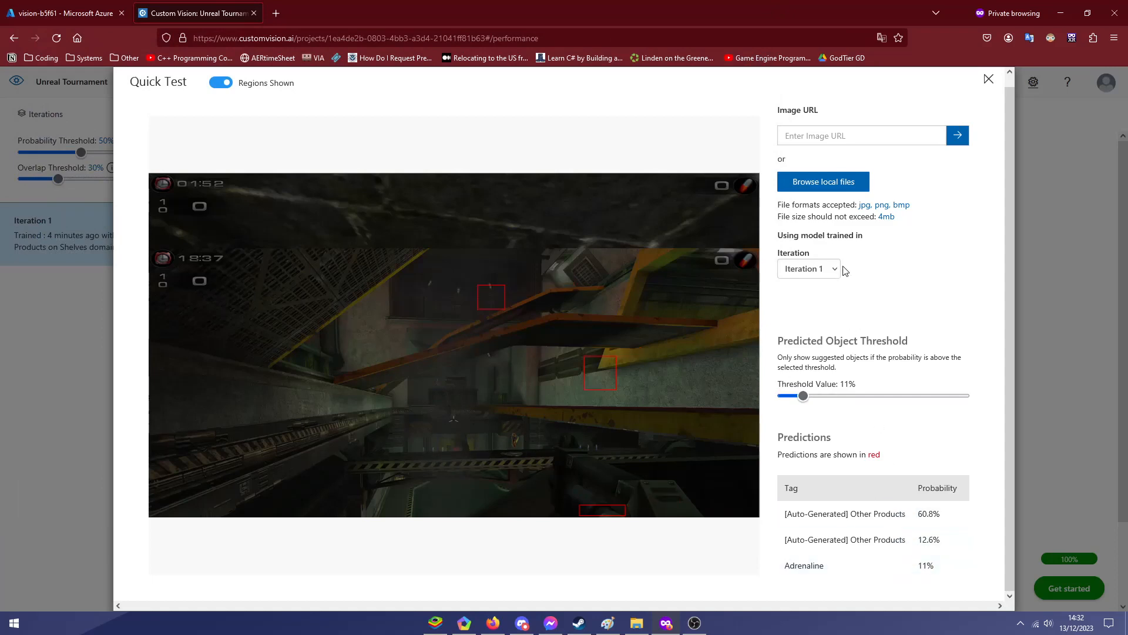
{"action": "left_click", "coordinate": [834, 183]}
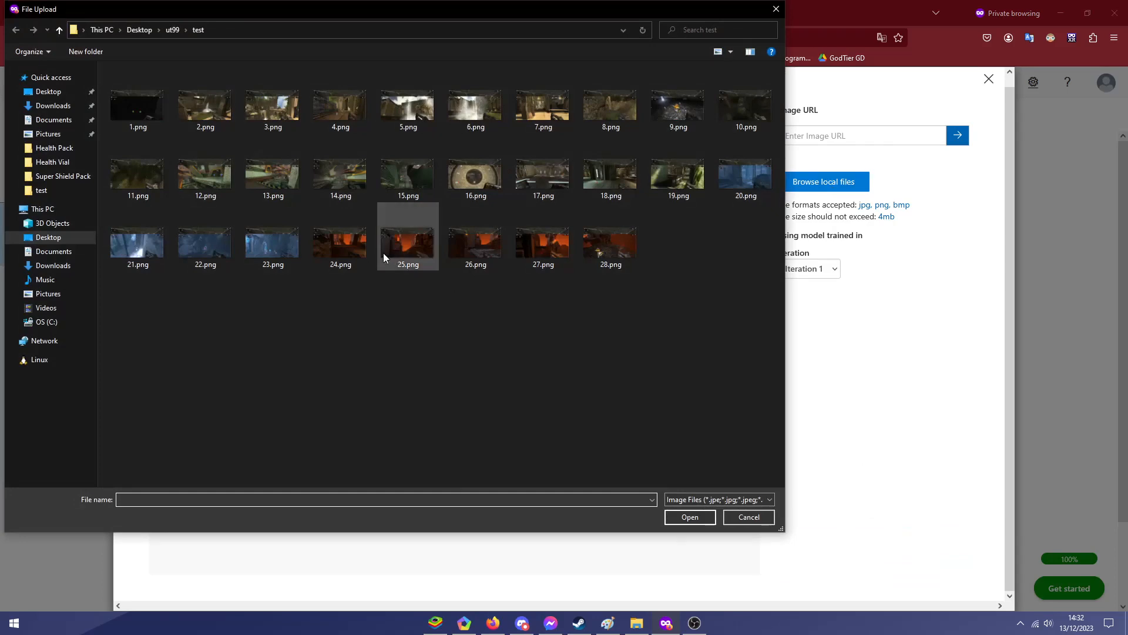
{"action": "double_click", "coordinate": [390, 175]}
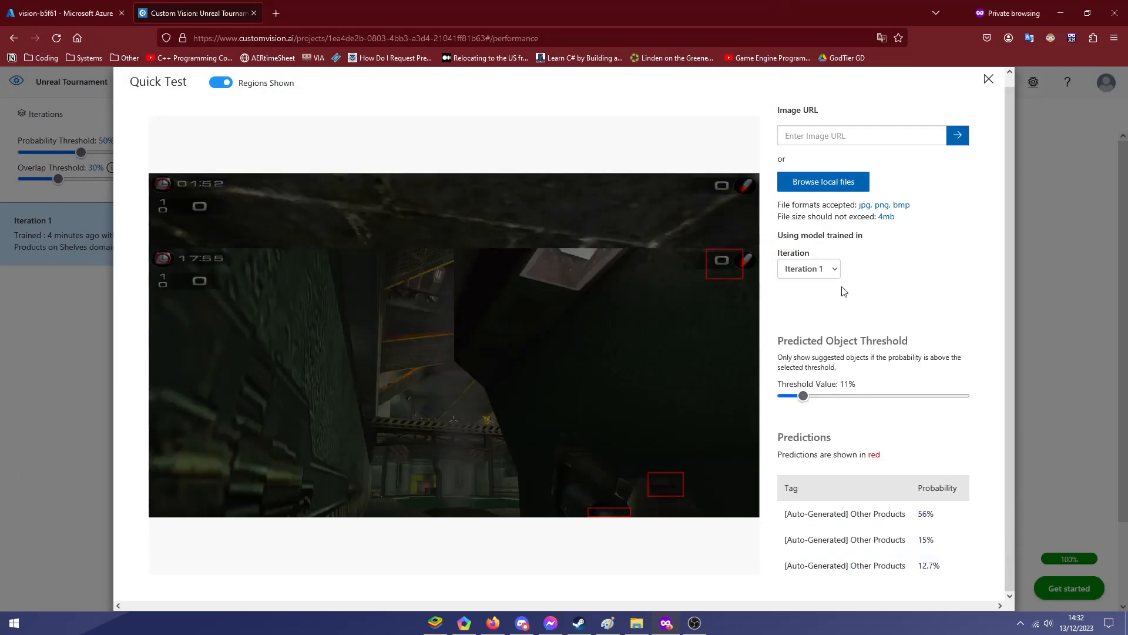
- Quick-test 16.png and examine its Adrenaline prediction and the region marked near the central opening
{"action": "left_click", "coordinate": [831, 183]}
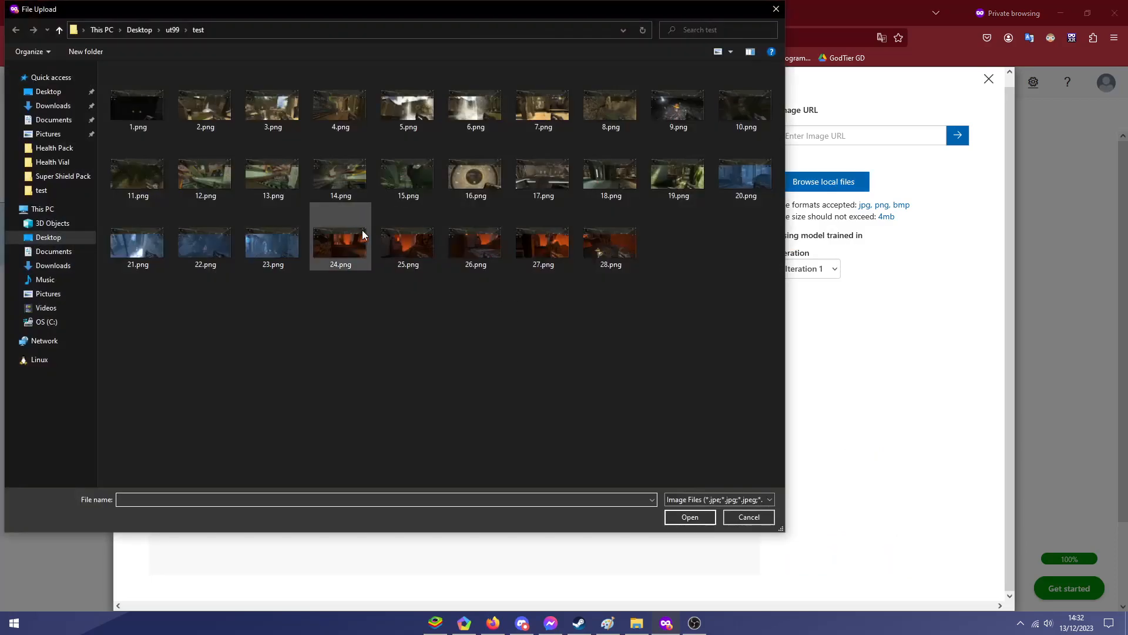
{"action": "double_click", "coordinate": [492, 185]}
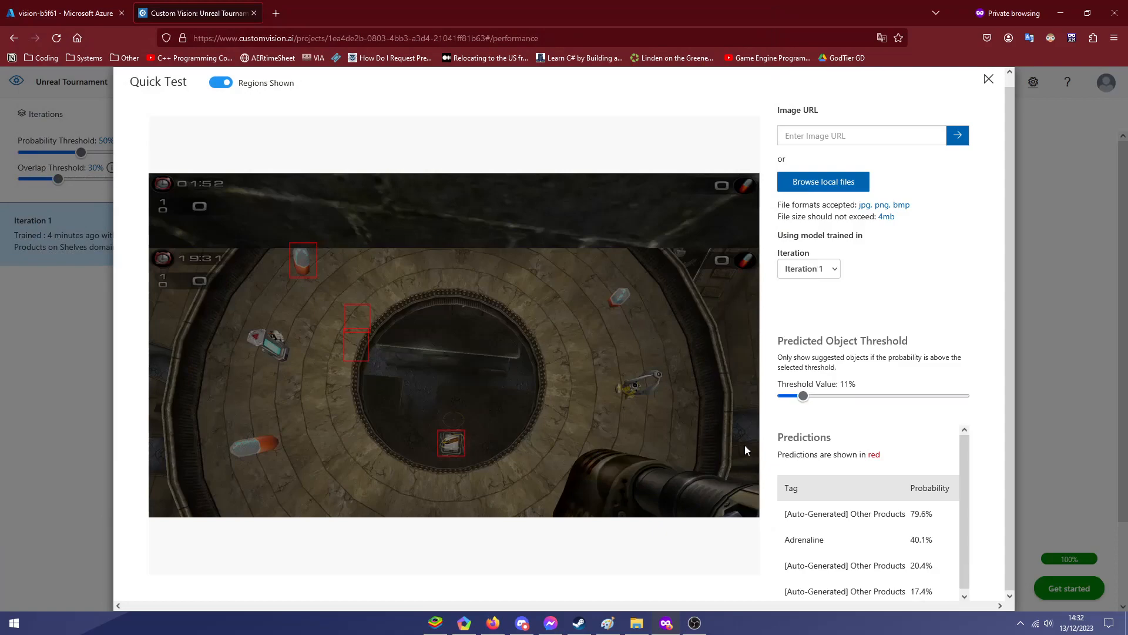
{"action": "mouse_move", "coordinate": [863, 546]}
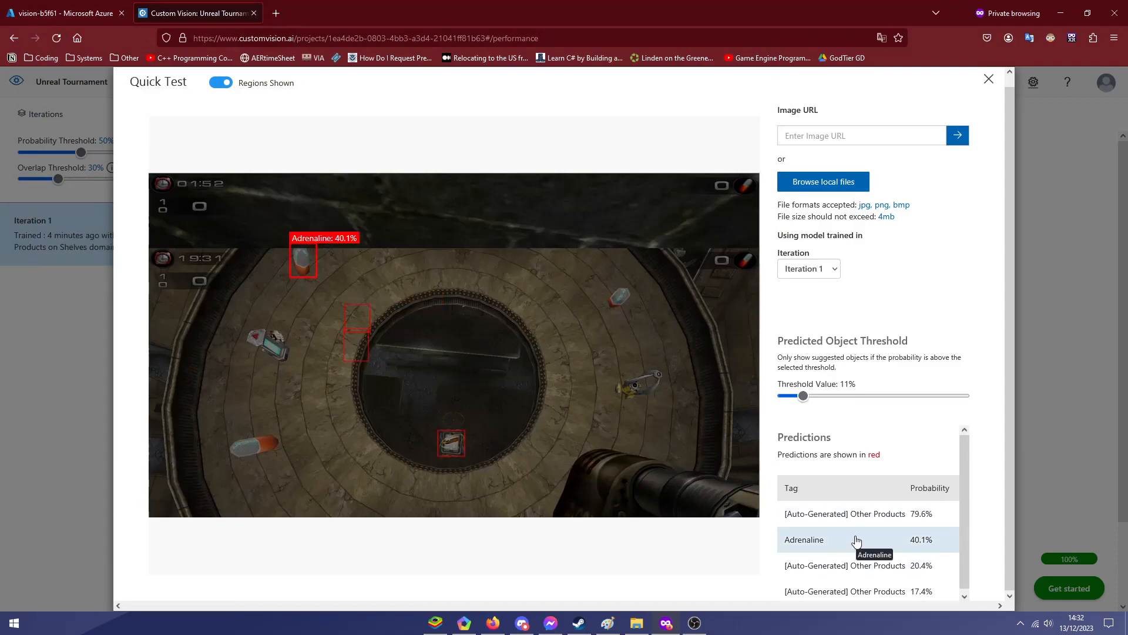
{"action": "mouse_move", "coordinate": [457, 449]}
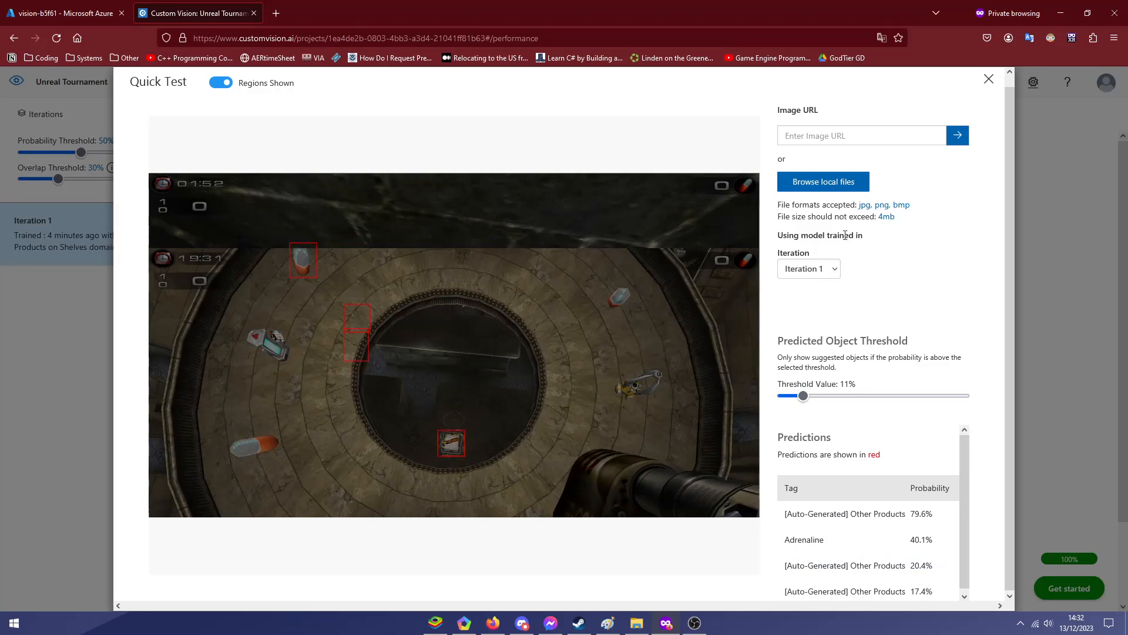
- Quick-test 17.png and examine its prediction list, including Super Shield Pack and Health Vial
{"action": "left_click", "coordinate": [823, 182]}
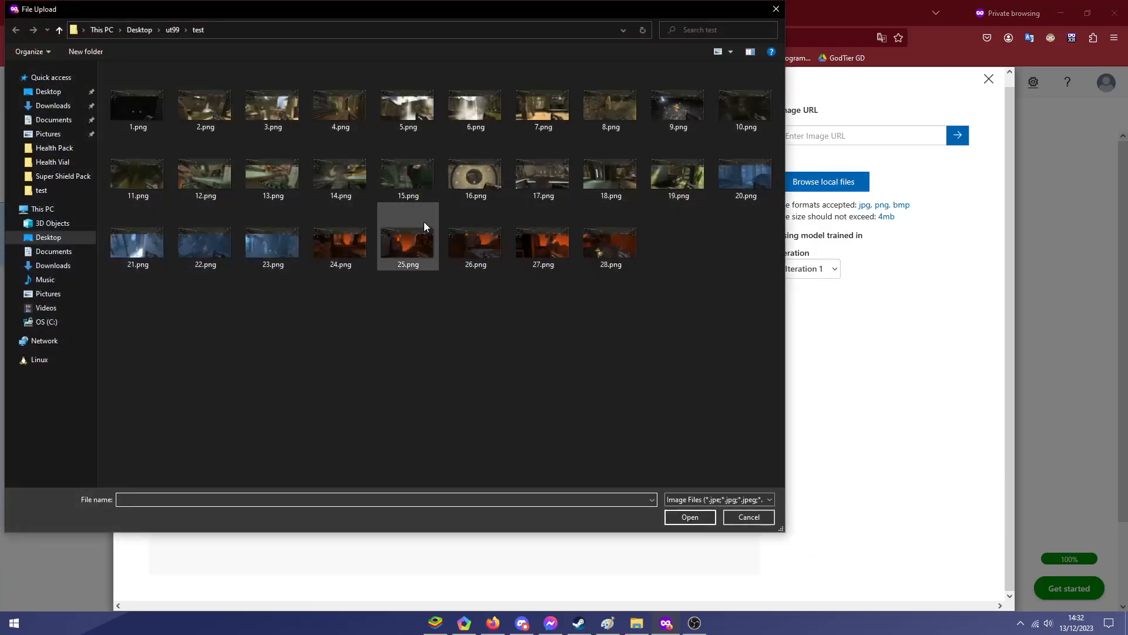
{"action": "double_click", "coordinate": [531, 171]}
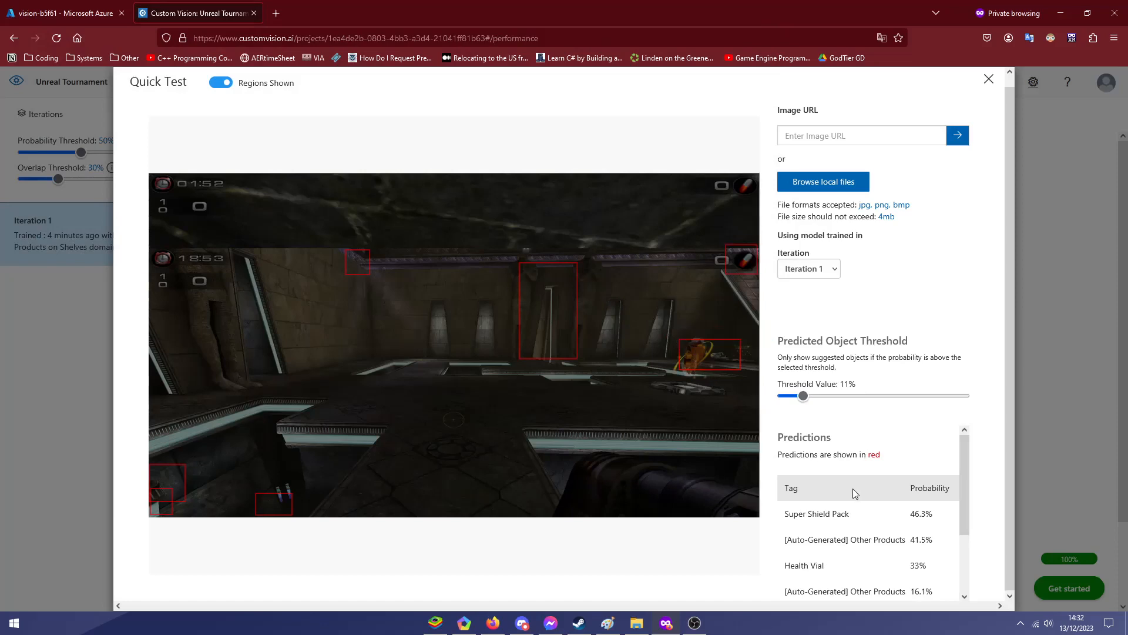
{"action": "scroll", "coordinate": [854, 493], "scroll_direction": "down", "scroll_amount": 2}
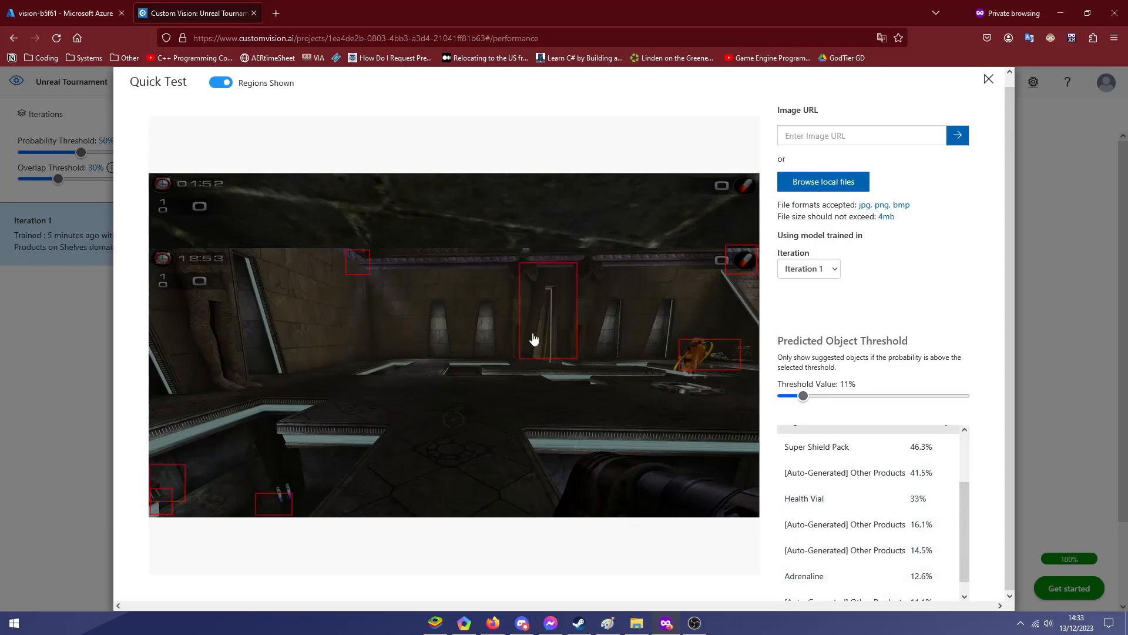
- Quick-test the 19:51, 18:57 and 19:59 screenshots from the test folder and examine their predictions
{"action": "left_click", "coordinate": [834, 178]}
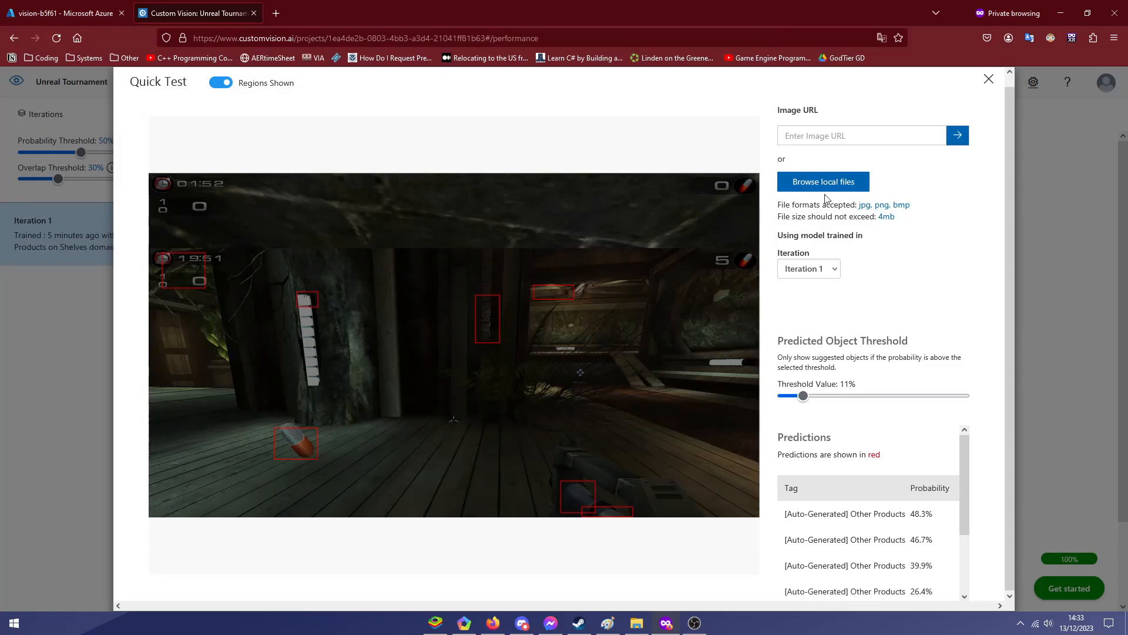
{"action": "left_click", "coordinate": [854, 176]}
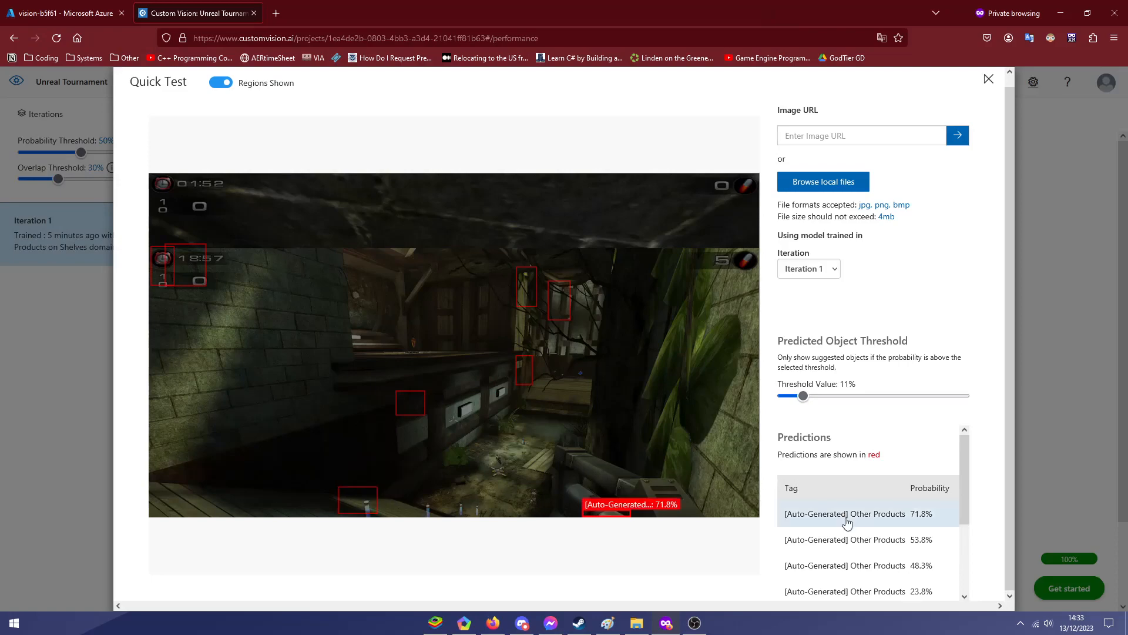
{"action": "scroll", "coordinate": [855, 525], "scroll_direction": "down", "scroll_amount": 3}
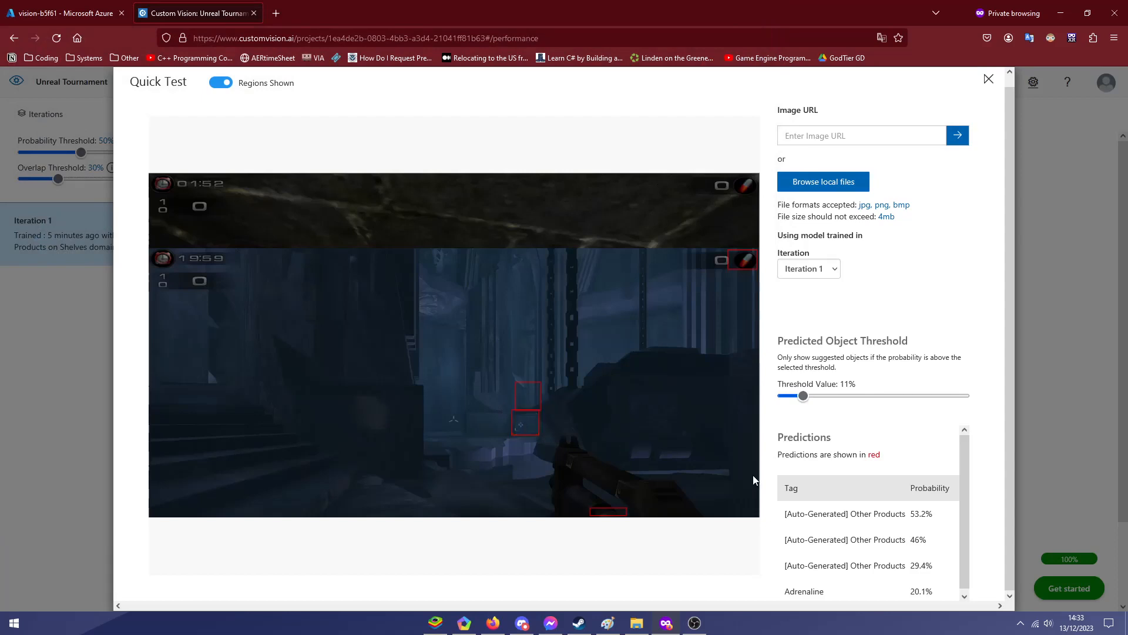
{"action": "scroll", "coordinate": [860, 518], "scroll_direction": "down", "scroll_amount": 1}
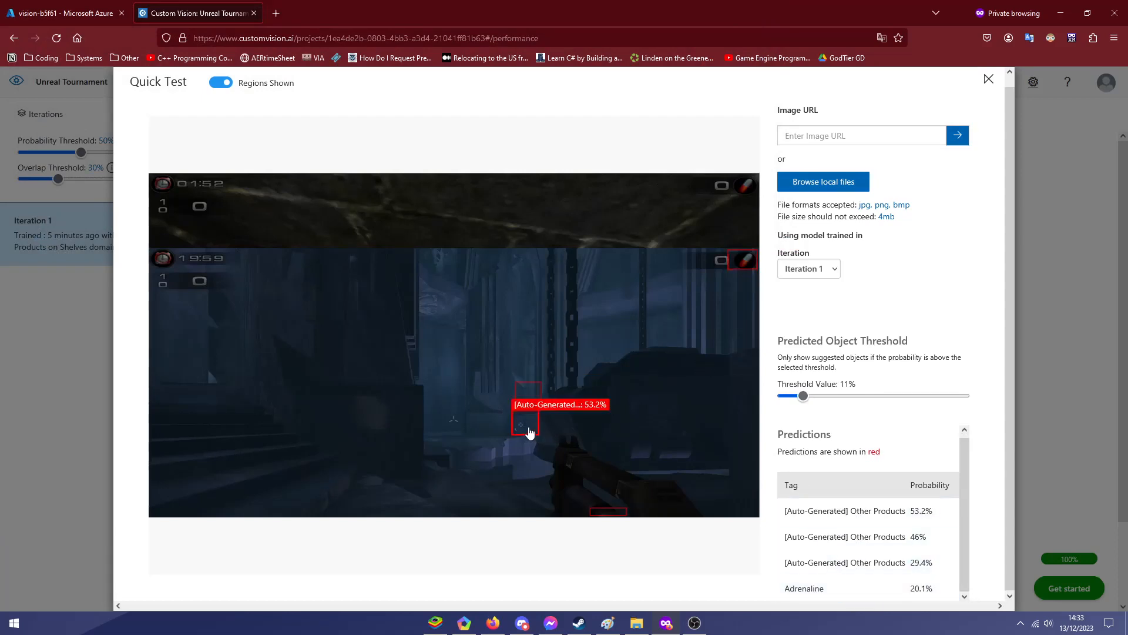
- Quick-test 21.png and 22.png from the test folder against Iteration 1 and examine the UDamage prediction for 22.png
{"action": "left_click", "coordinate": [814, 190]}
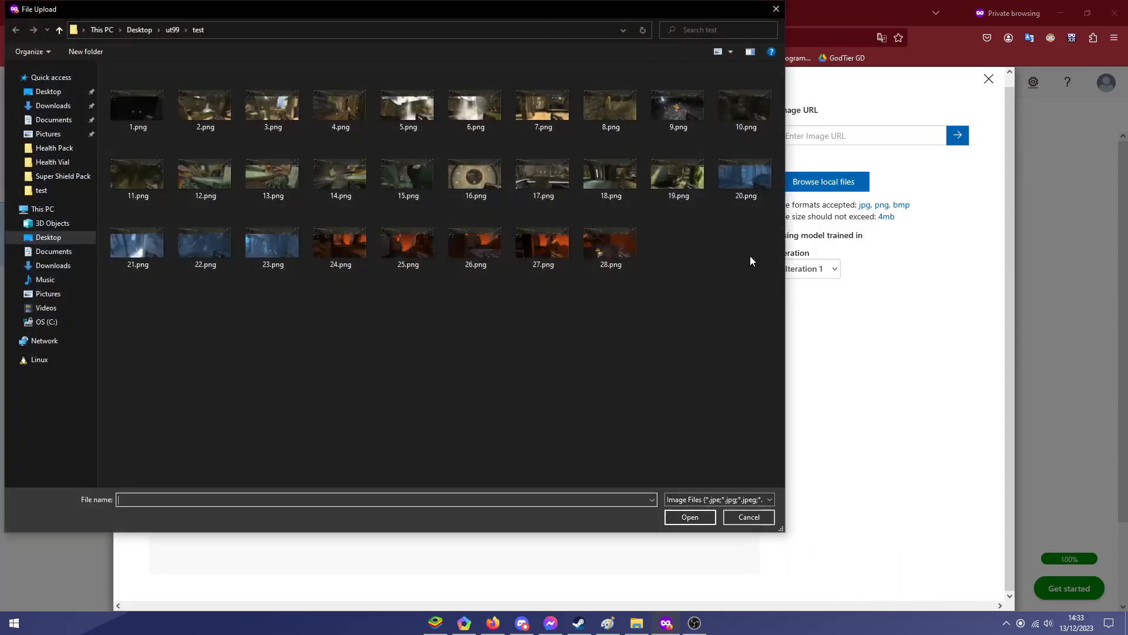
{"action": "double_click", "coordinate": [150, 243]}
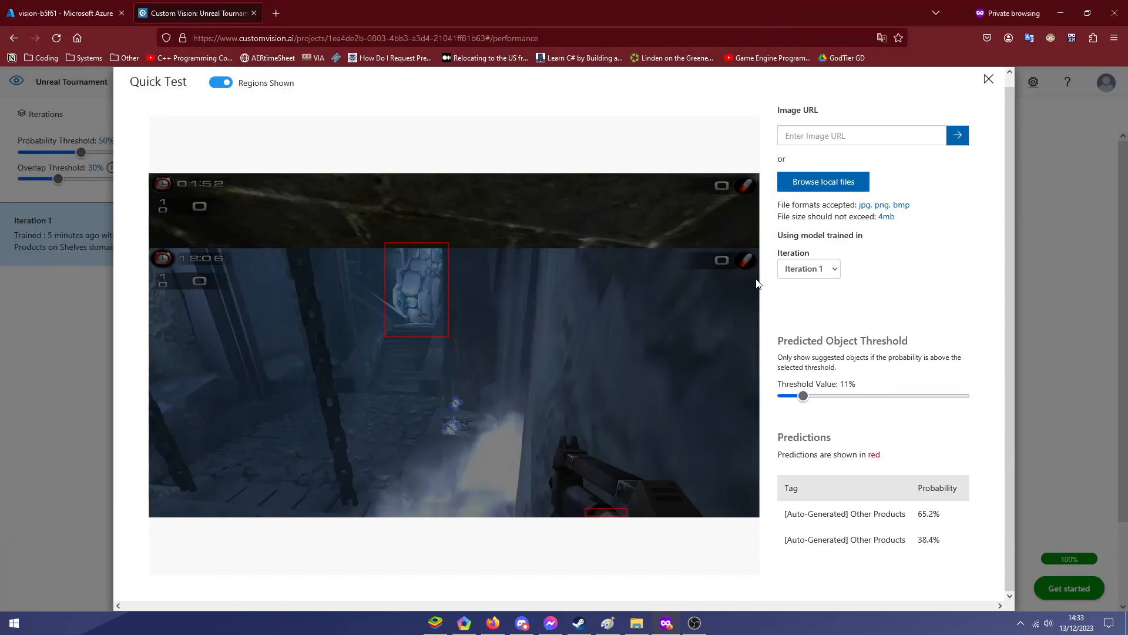
{"action": "left_click", "coordinate": [832, 182]}
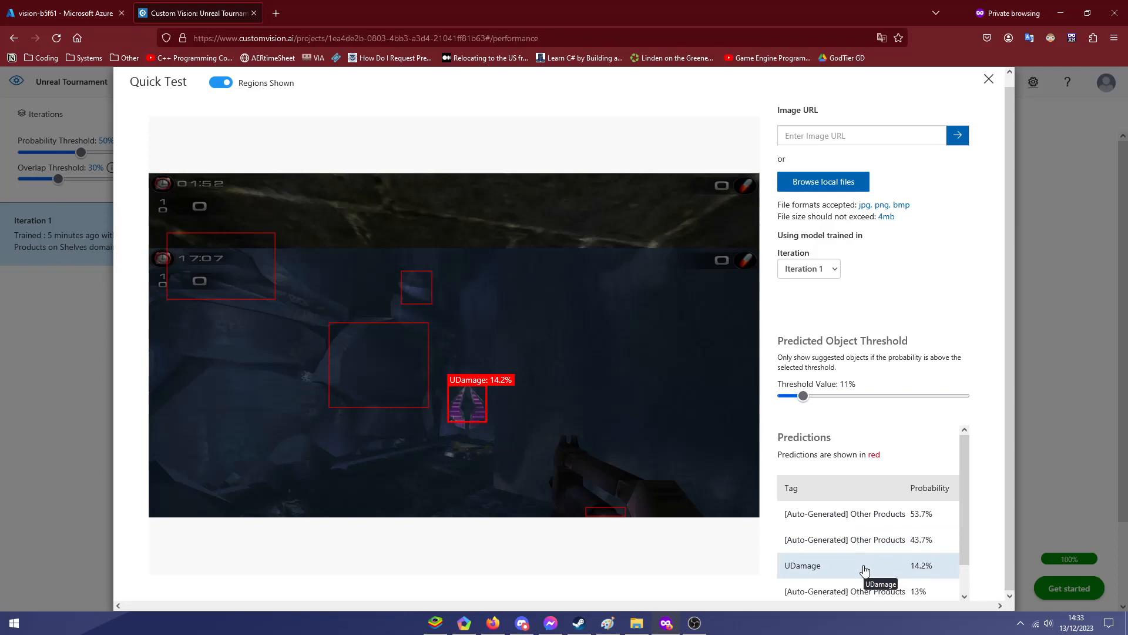
{"action": "scroll", "coordinate": [865, 570], "scroll_direction": "down", "scroll_amount": 1}
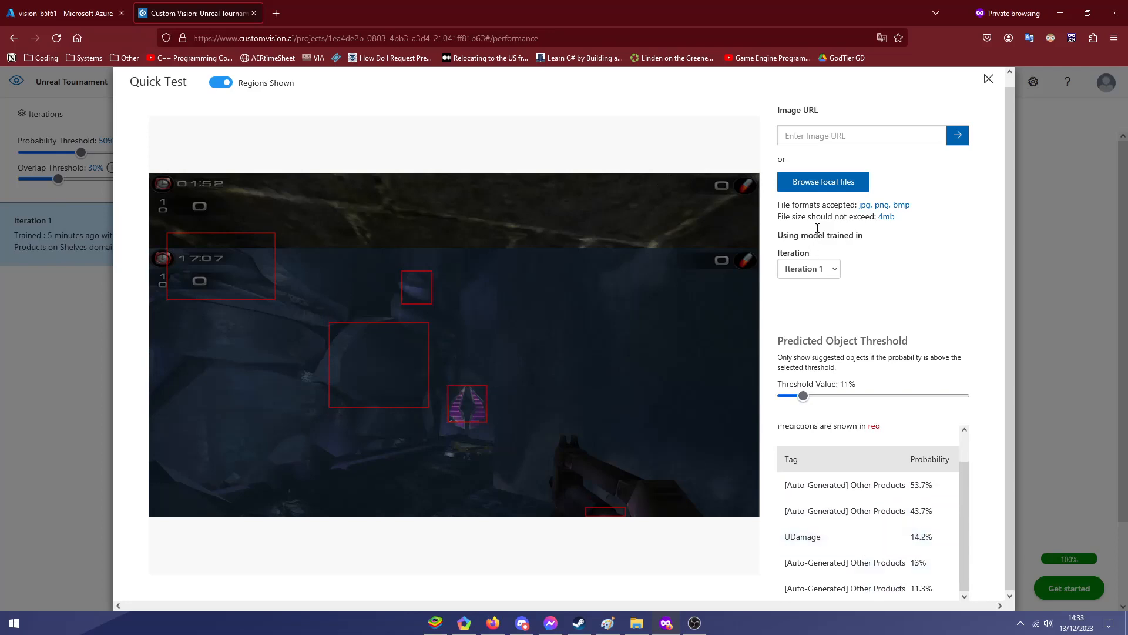
- Quick-test 23.png and 24.png from the test folder and examine their predictions, including the Adrenaline regions in 23.png
{"action": "left_click", "coordinate": [825, 183]}
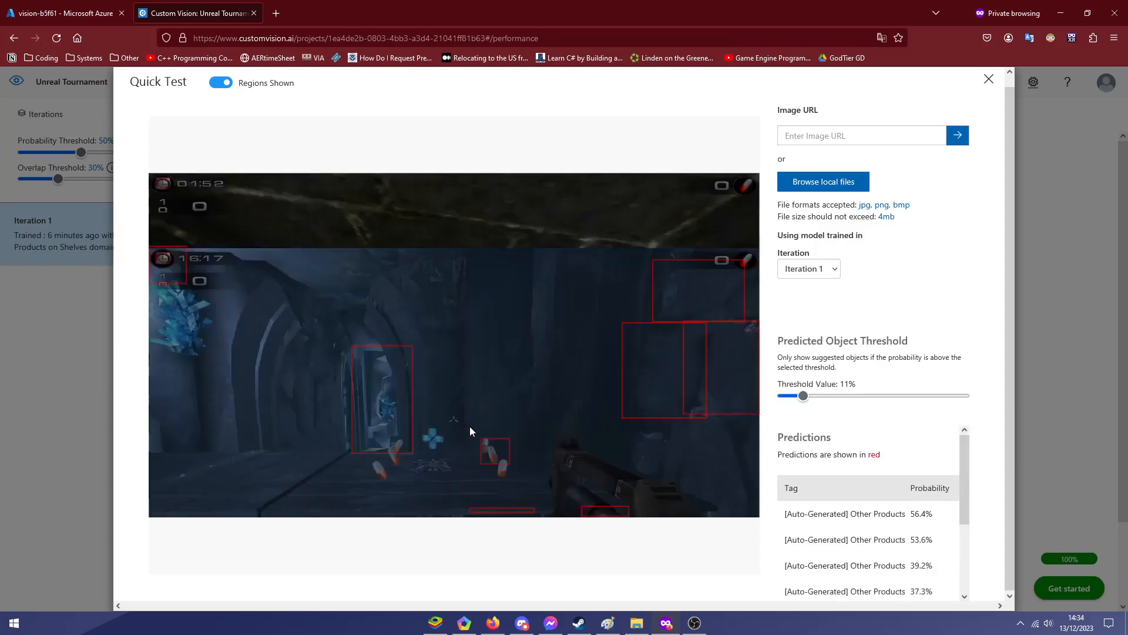
{"action": "mouse_move", "coordinate": [496, 457]}
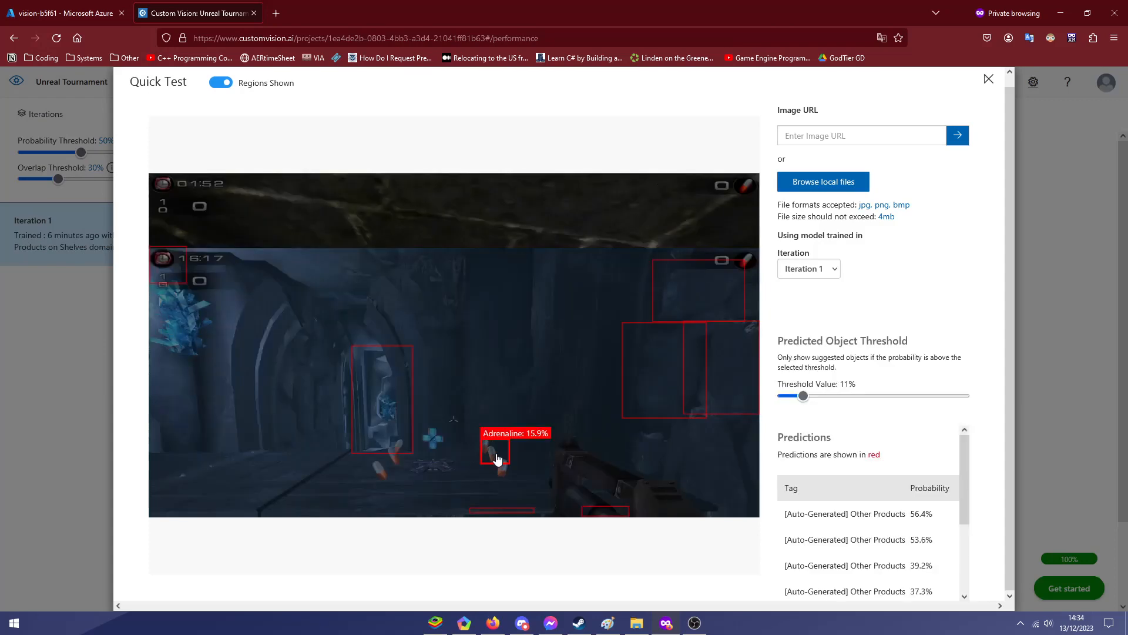
{"action": "scroll", "coordinate": [896, 526], "scroll_direction": "down", "scroll_amount": 3}
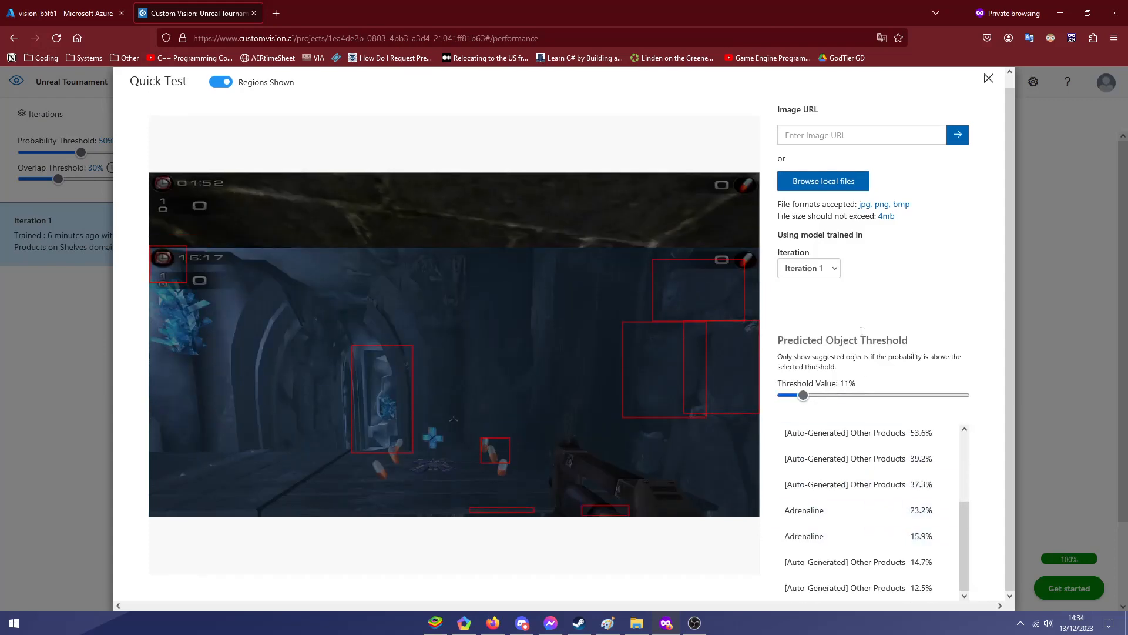
{"action": "left_click", "coordinate": [845, 180]}
{"action": "double_click", "coordinate": [349, 253]}
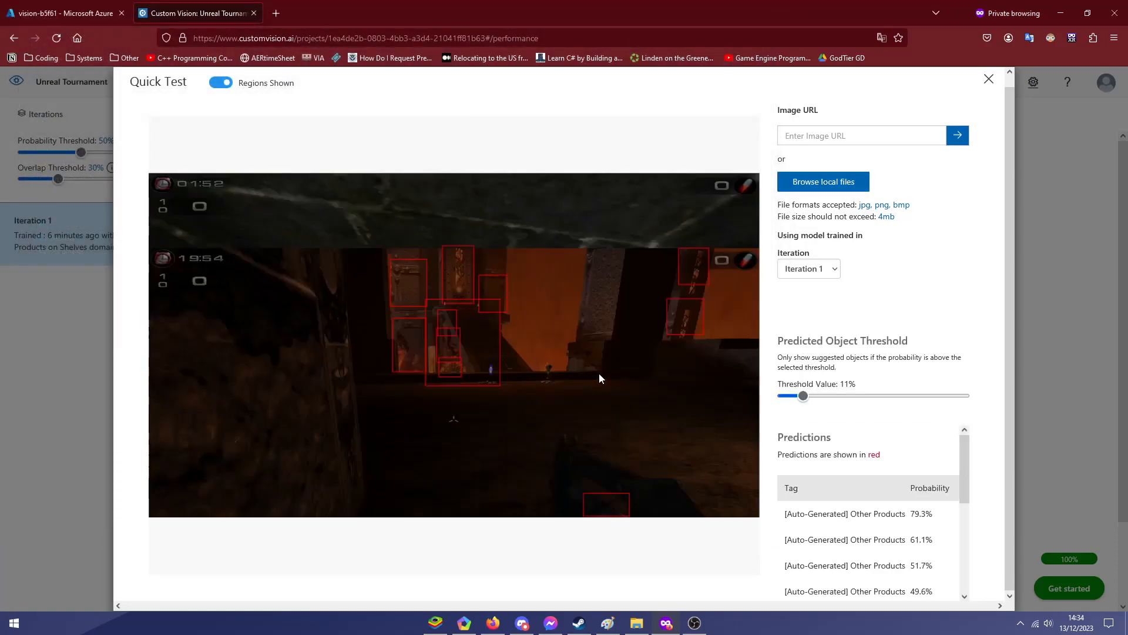
{"action": "scroll", "coordinate": [846, 479], "scroll_direction": "down", "scroll_amount": 3}
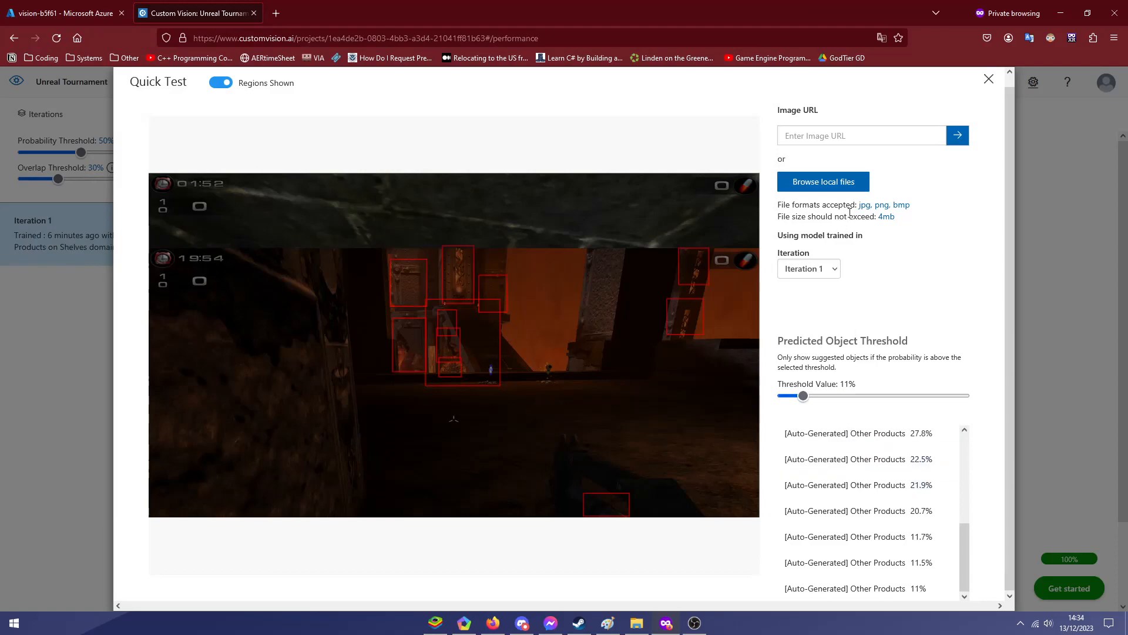
- Quick-test 25.png twice against Iteration 1 and examine its full prediction list
{"action": "left_click", "coordinate": [845, 180]}
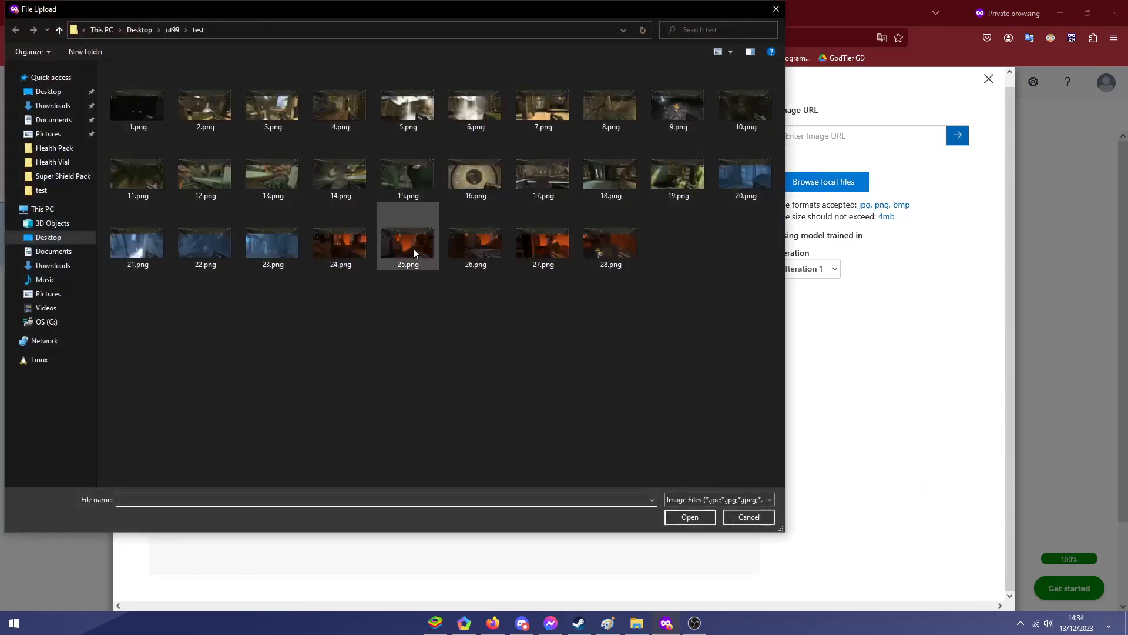
{"action": "double_click", "coordinate": [414, 248]}
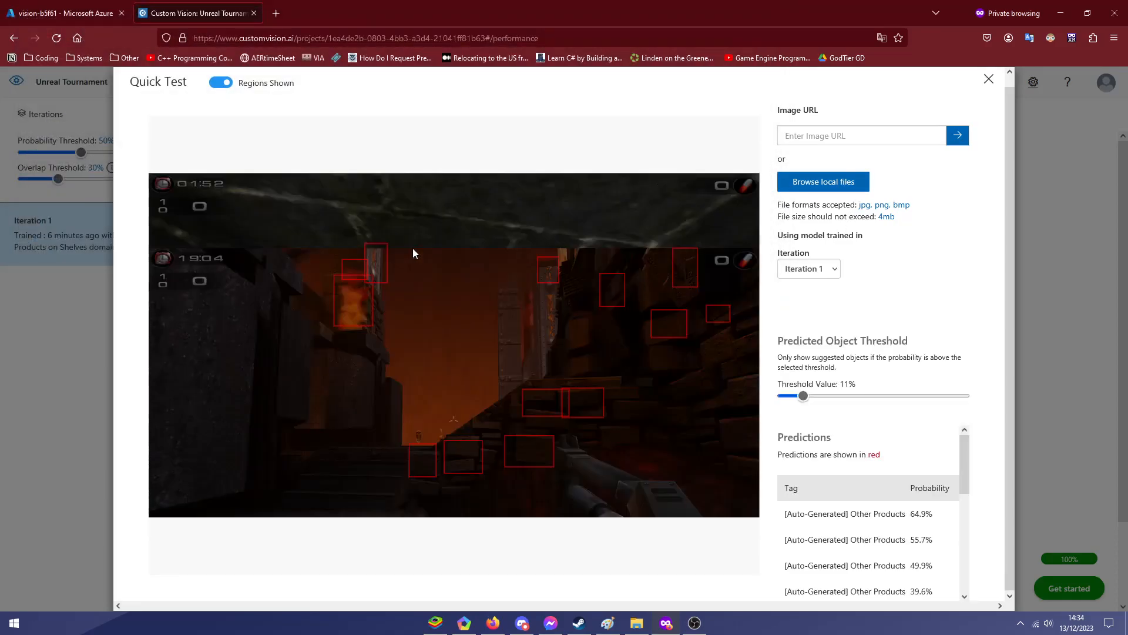
{"action": "scroll", "coordinate": [817, 497], "scroll_direction": "down", "scroll_amount": 5}
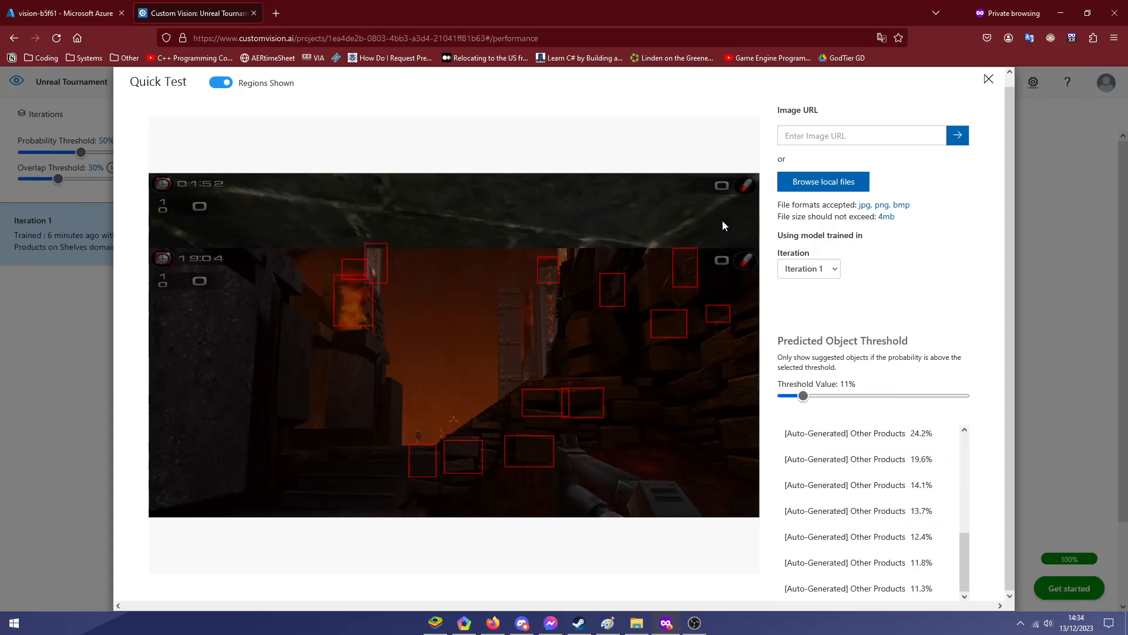
{"action": "left_click", "coordinate": [782, 188]}
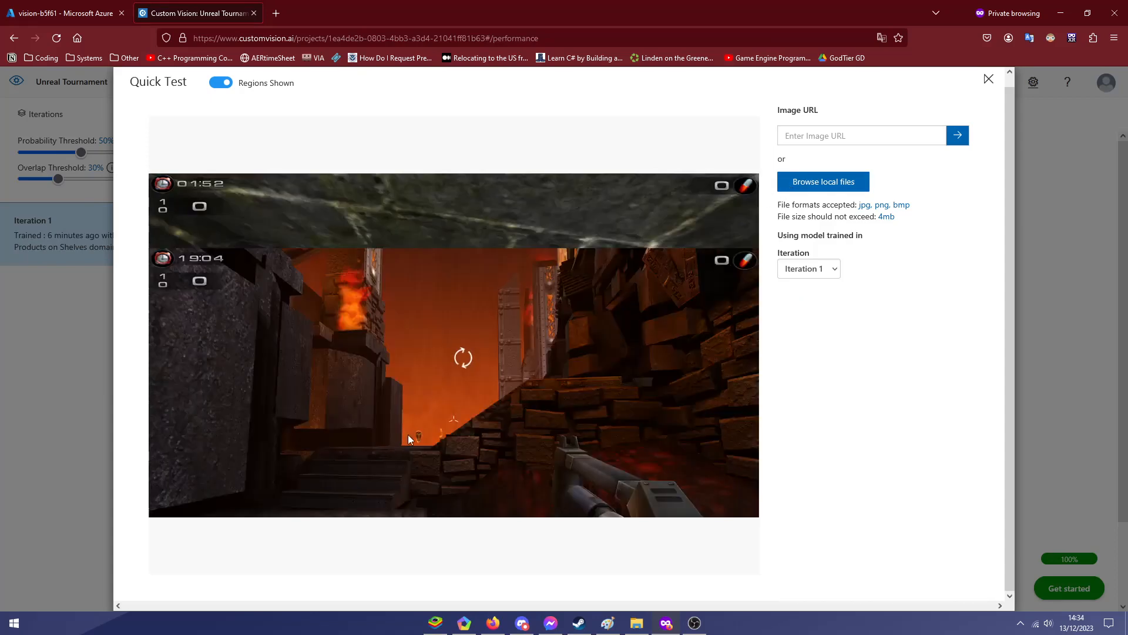
{"action": "scroll", "coordinate": [859, 493], "scroll_direction": "down", "scroll_amount": 3}
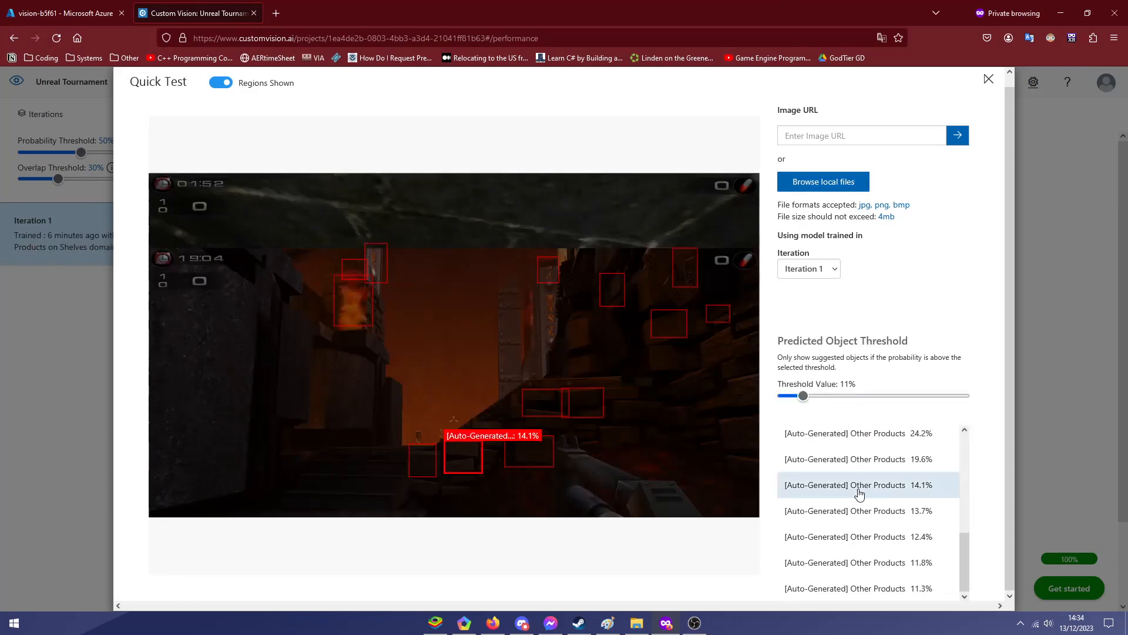
- Quick-test 26.png and 27.png from the test folder and examine their prediction lists
{"action": "left_click", "coordinate": [849, 182]}
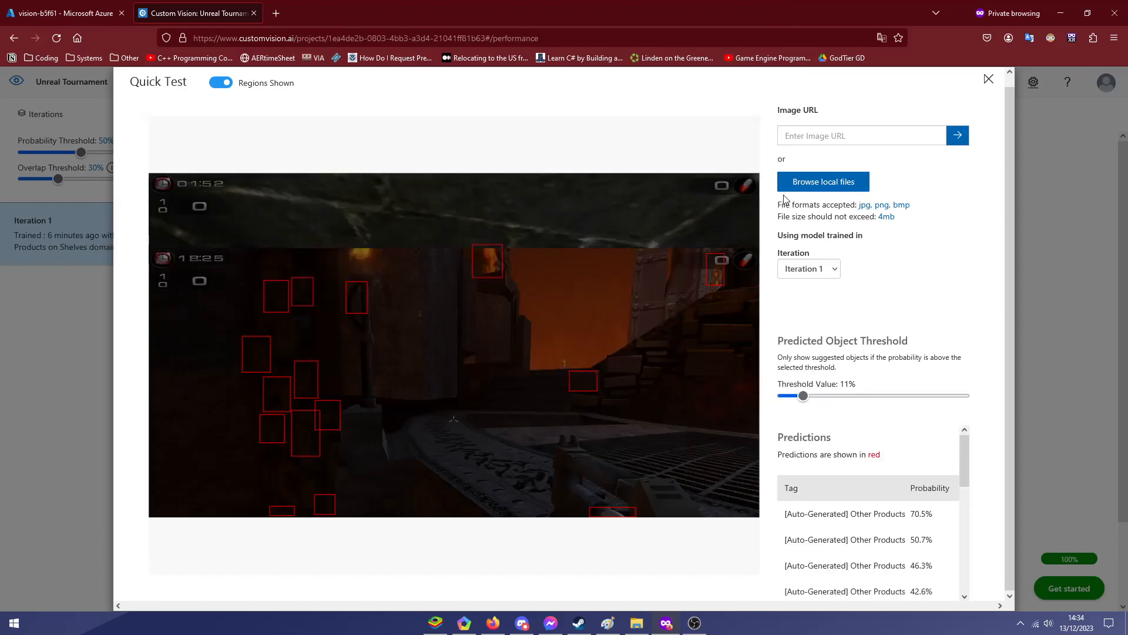
{"action": "scroll", "coordinate": [894, 497], "scroll_direction": "down", "scroll_amount": 5}
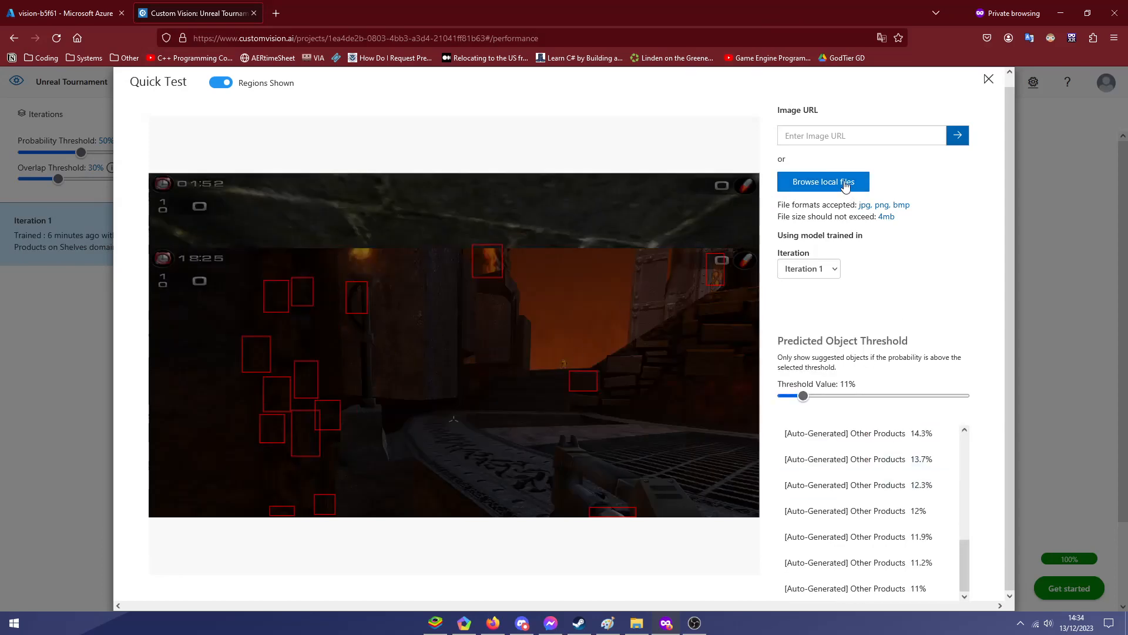
{"action": "left_click", "coordinate": [846, 182]}
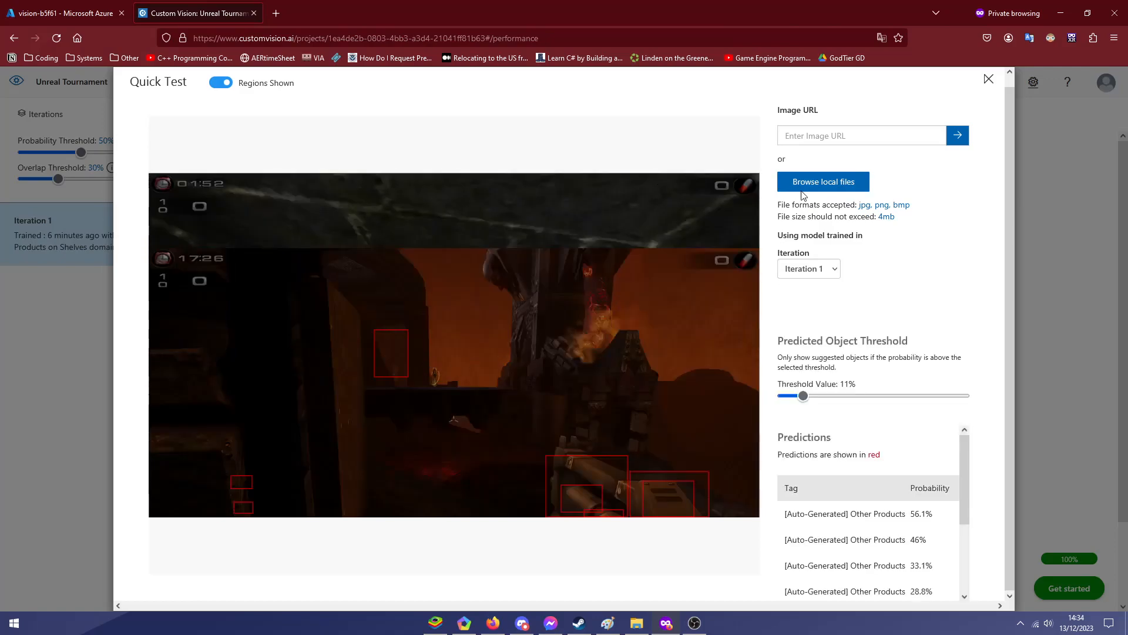
{"action": "scroll", "coordinate": [862, 478], "scroll_direction": "down", "scroll_amount": 4}
- Quick-test 28.png from the test folder and examine its prediction list
{"action": "left_click", "coordinate": [840, 185]}
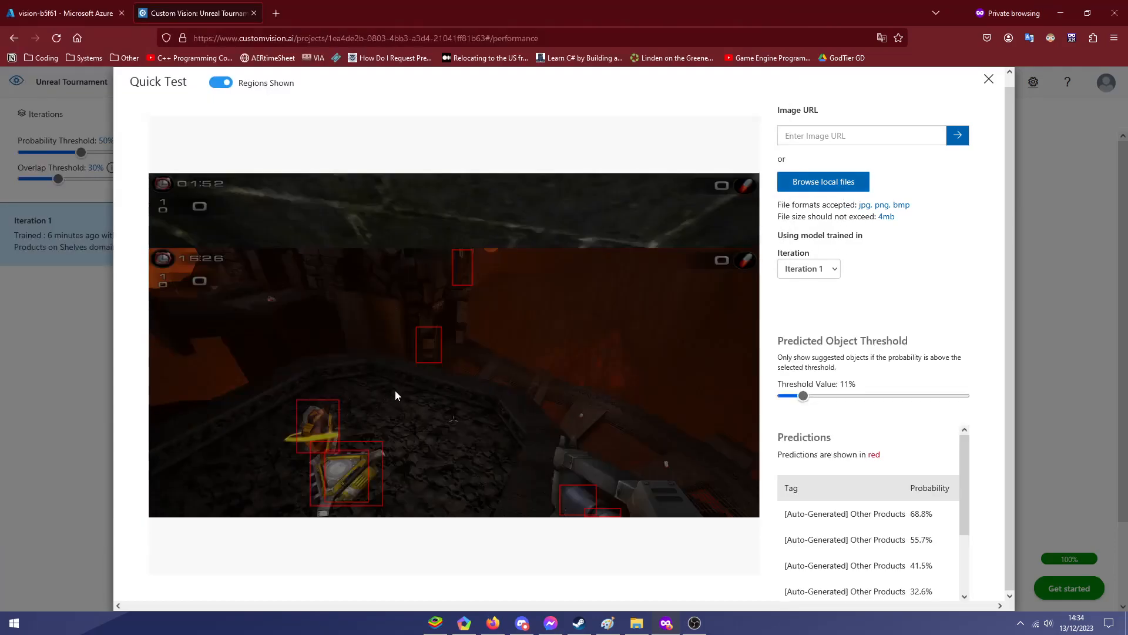
{"action": "scroll", "coordinate": [864, 532], "scroll_direction": "down", "scroll_amount": 2}
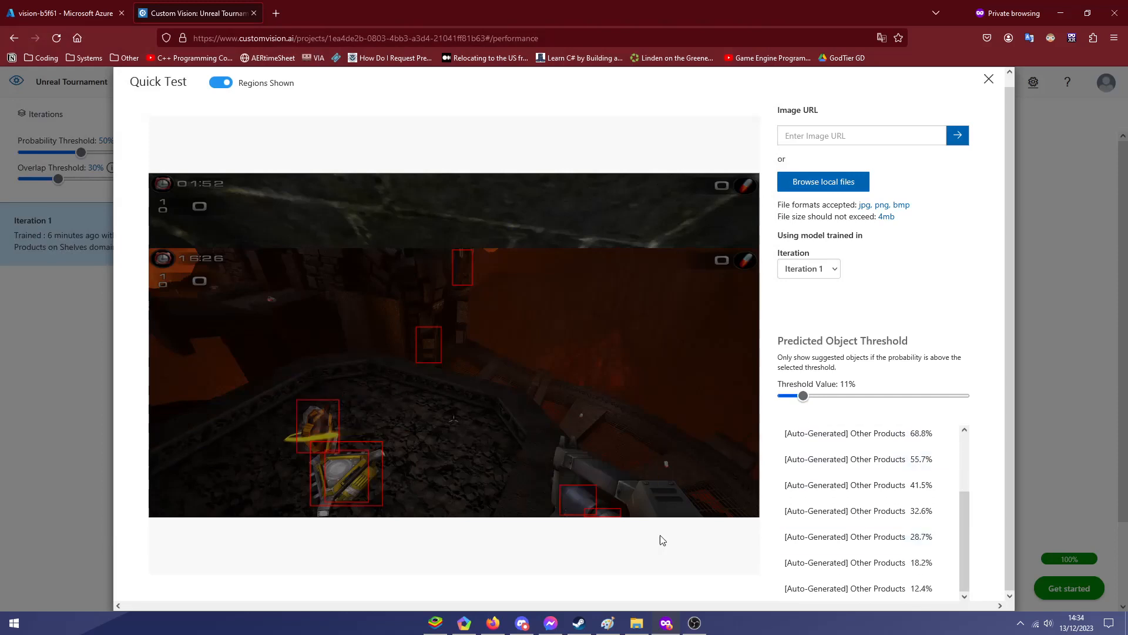
{"action": "mouse_move", "coordinate": [328, 435]}
{"action": "left_click", "coordinate": [821, 182]}
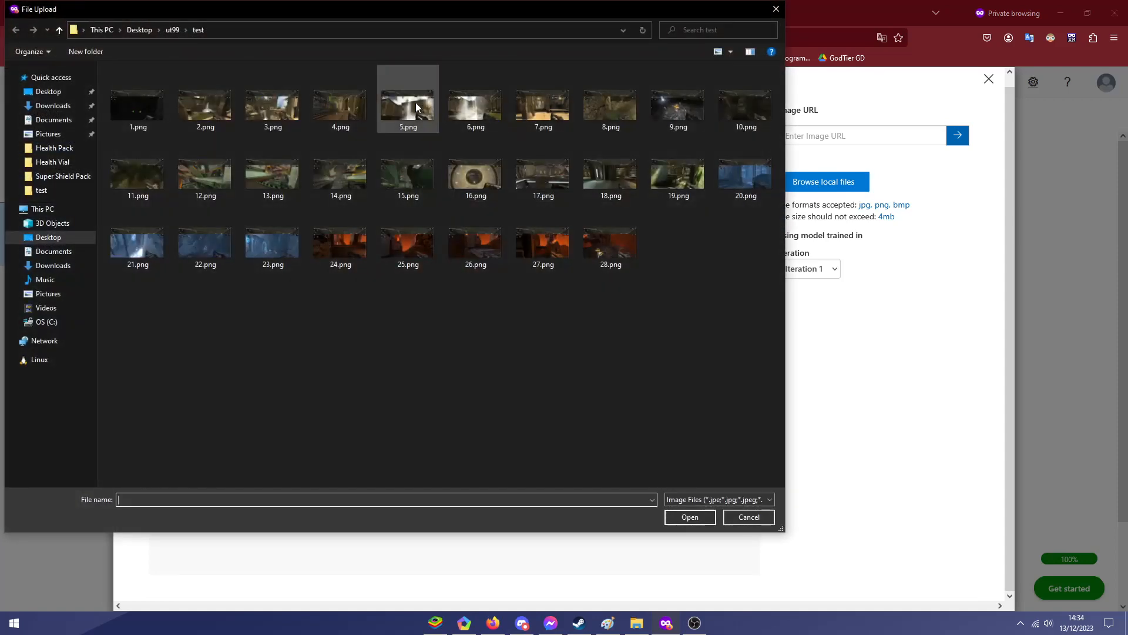
{"action": "left_click", "coordinate": [770, 10]}
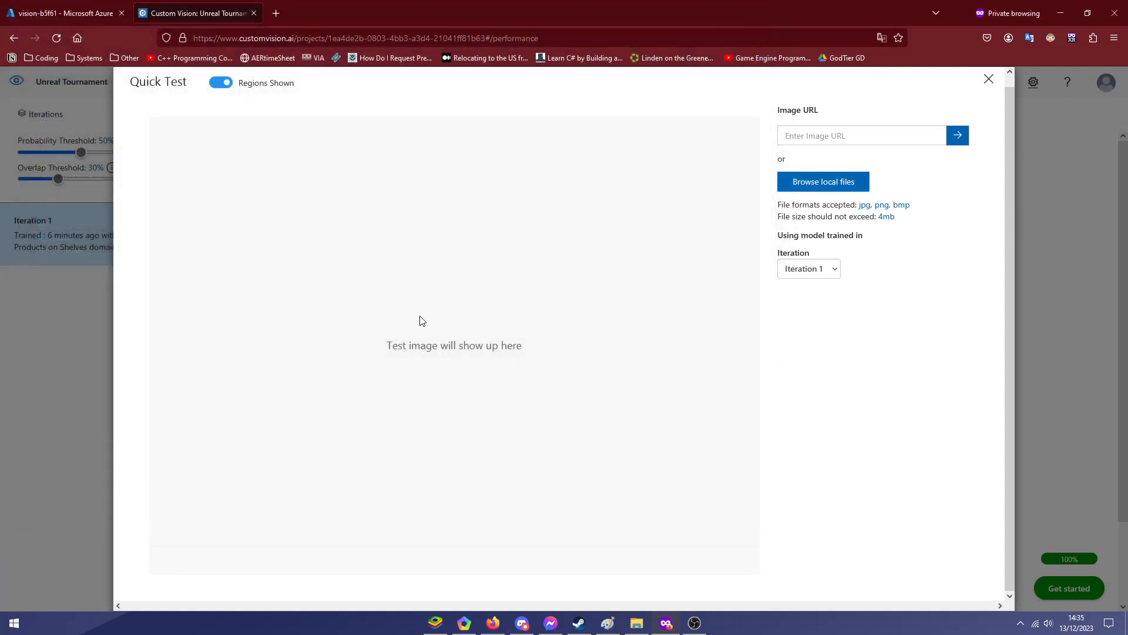
- Quick-test 28.png again and examine the prediction for the region around the orange pickup above the yellow stand
{"action": "left_click", "coordinate": [823, 186]}
{"action": "left_click", "coordinate": [622, 251]}
{"action": "double_click", "coordinate": [622, 251]}
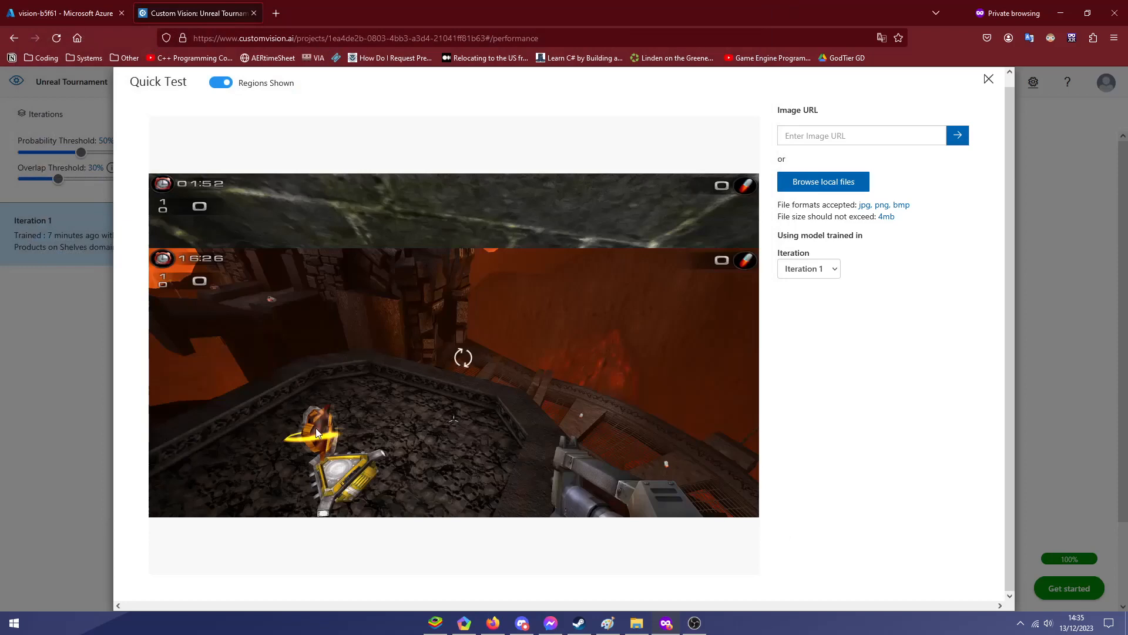
{"action": "mouse_move", "coordinate": [313, 424]}
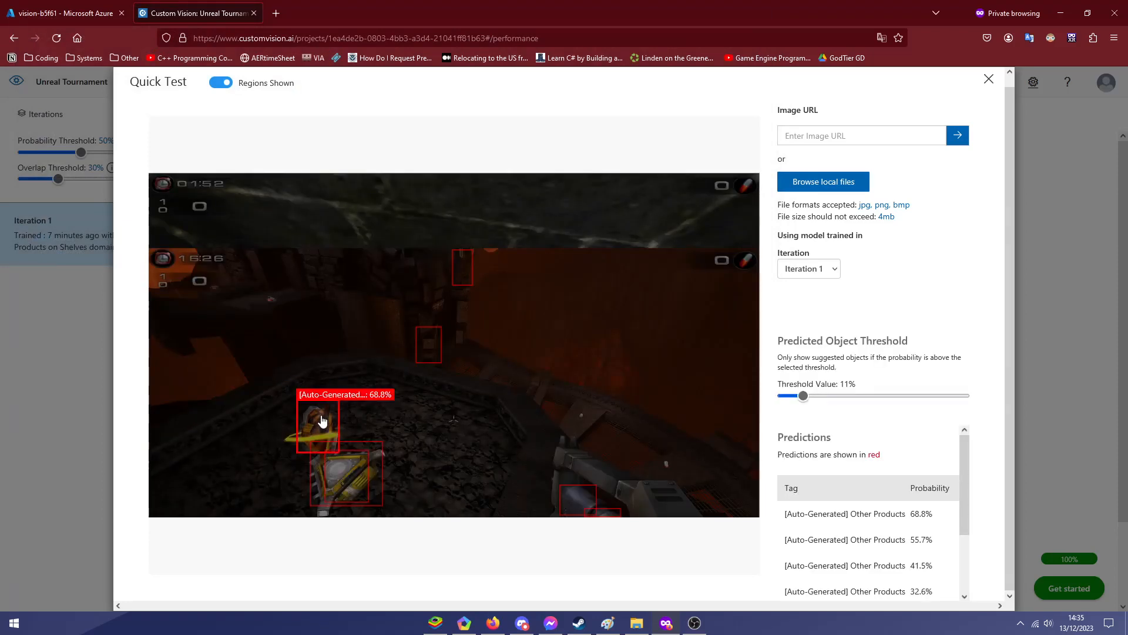
- Quick-test 9.png from the UDamage training folder in ut99 and examine its predictions
{"action": "left_click", "coordinate": [828, 182]}
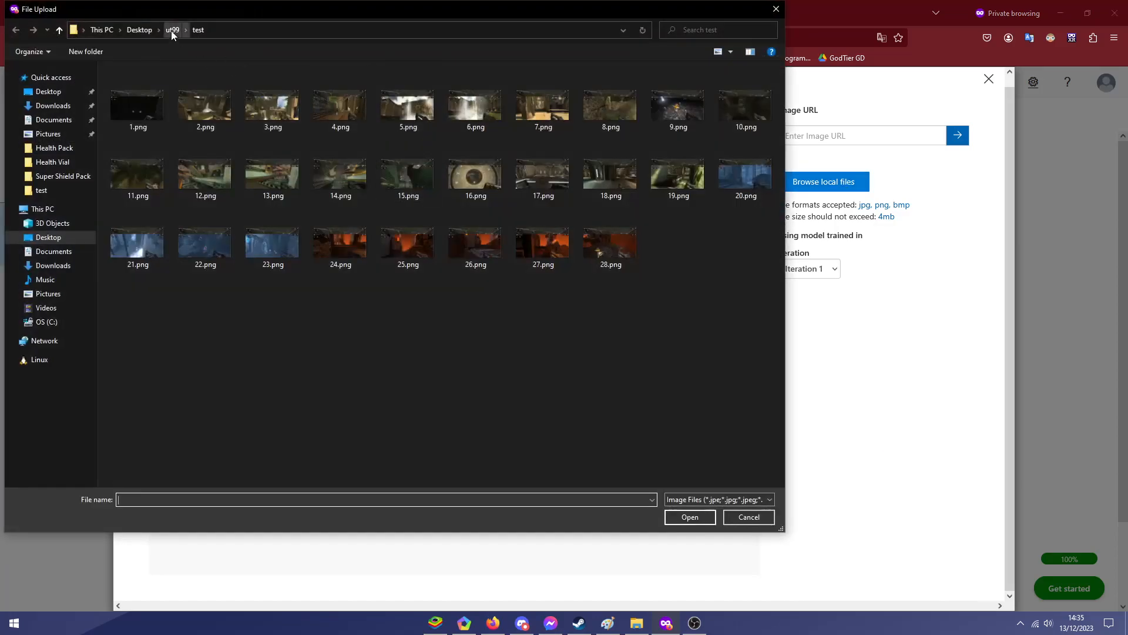
{"action": "left_click", "coordinate": [171, 31]}
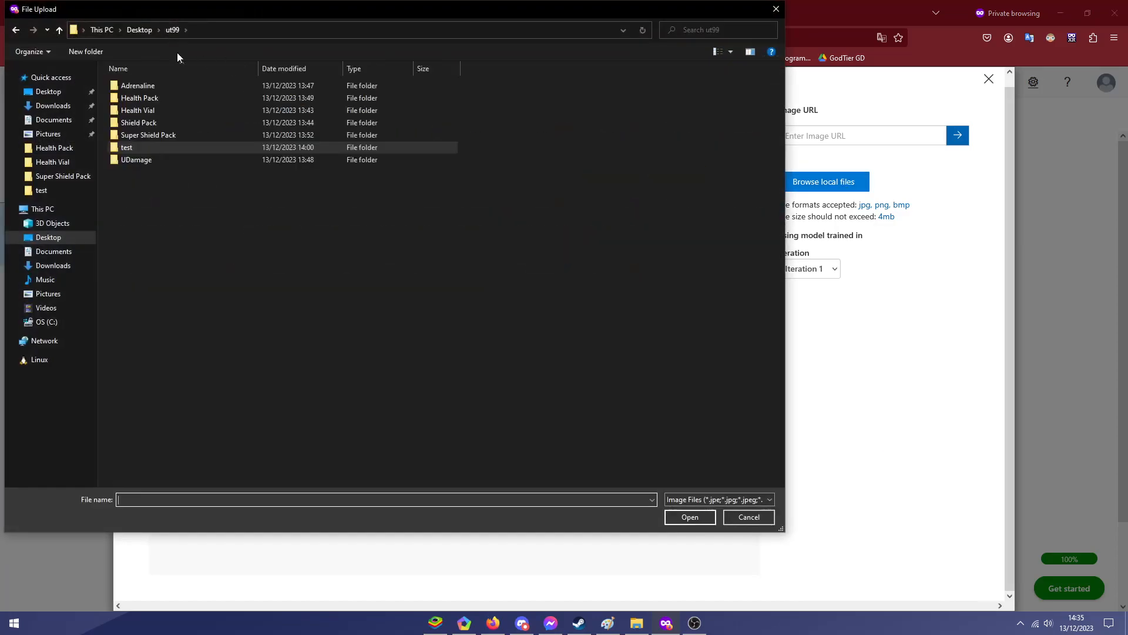
{"action": "double_click", "coordinate": [194, 160]}
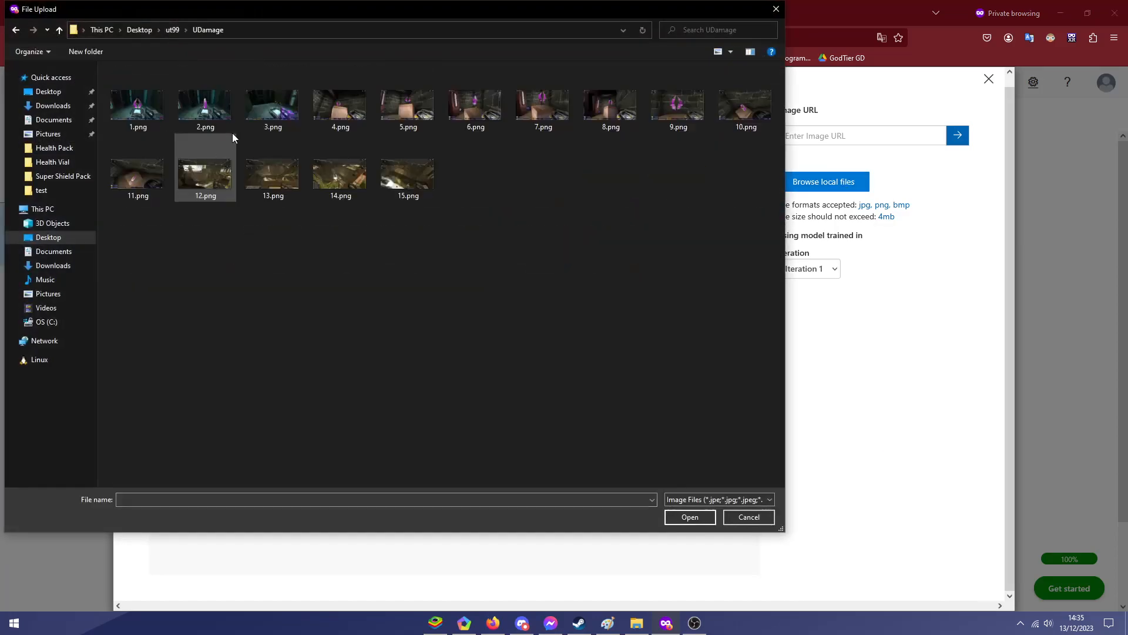
{"action": "double_click", "coordinate": [672, 105]}
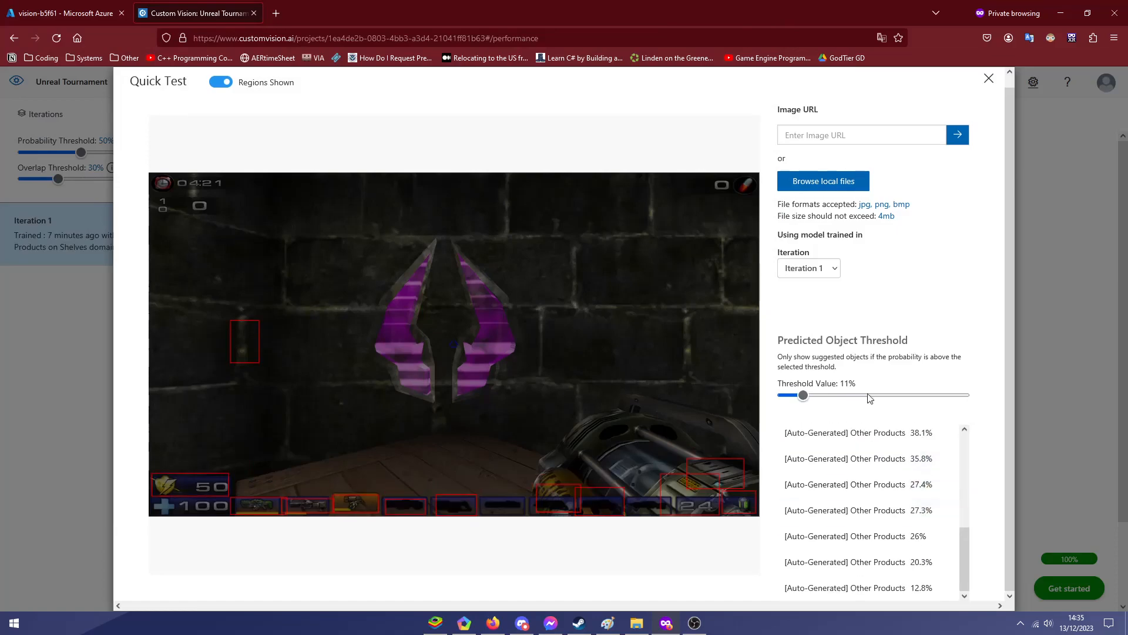
- Quick-test 12.png from the Shield Pack folder in ut99 and examine its Shield Pack prediction
{"action": "left_click", "coordinate": [852, 182]}
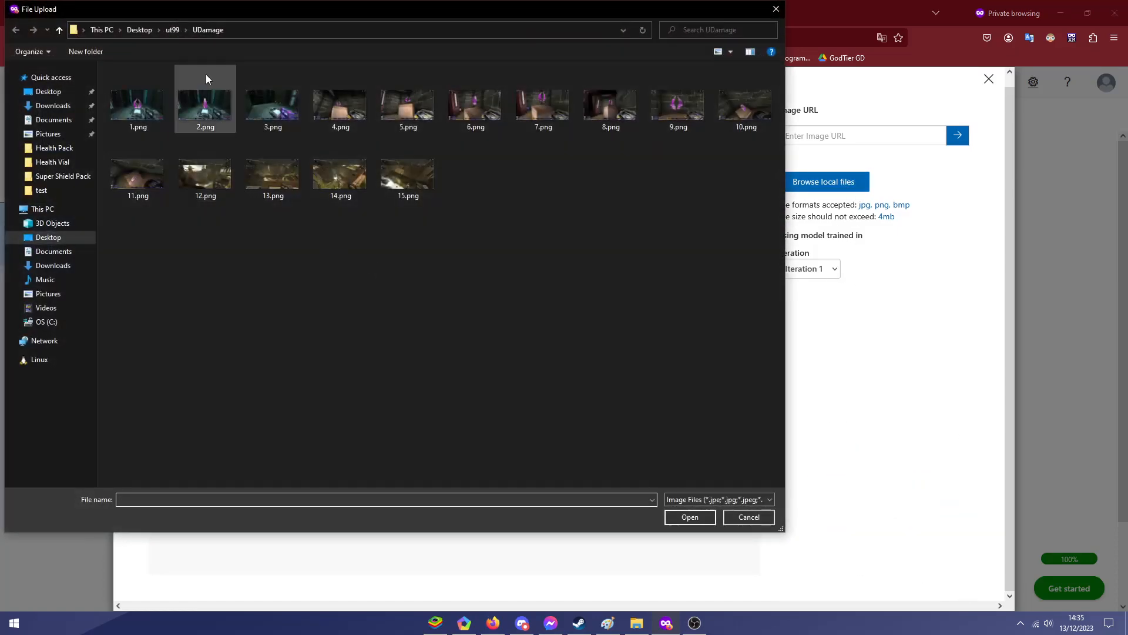
{"action": "left_click", "coordinate": [178, 30]}
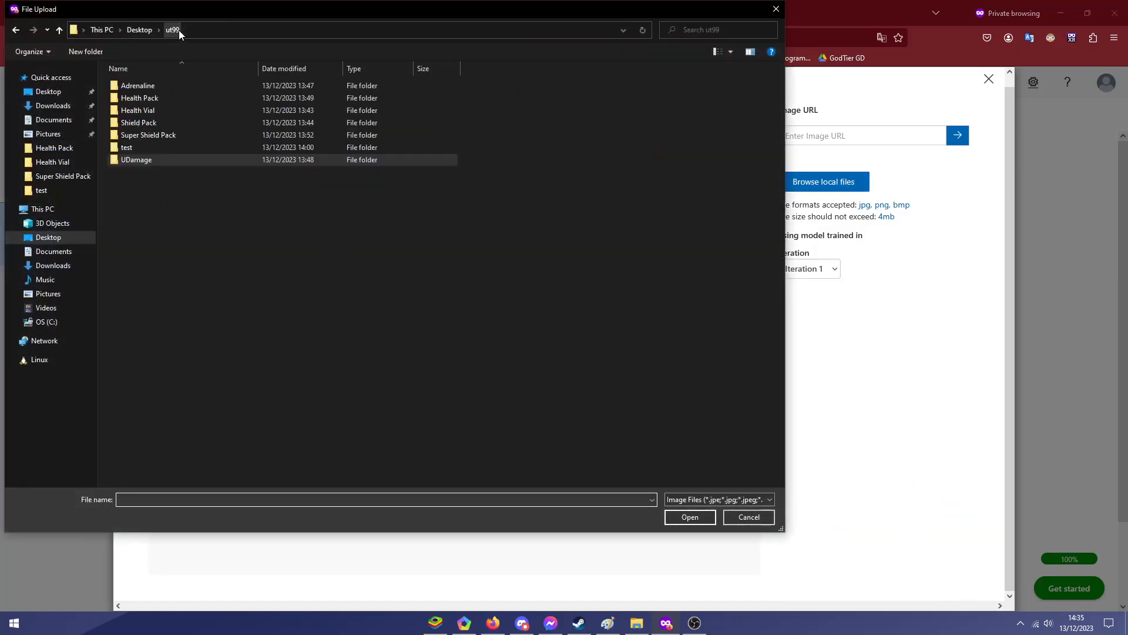
{"action": "double_click", "coordinate": [239, 127]}
{"action": "double_click", "coordinate": [208, 168]}
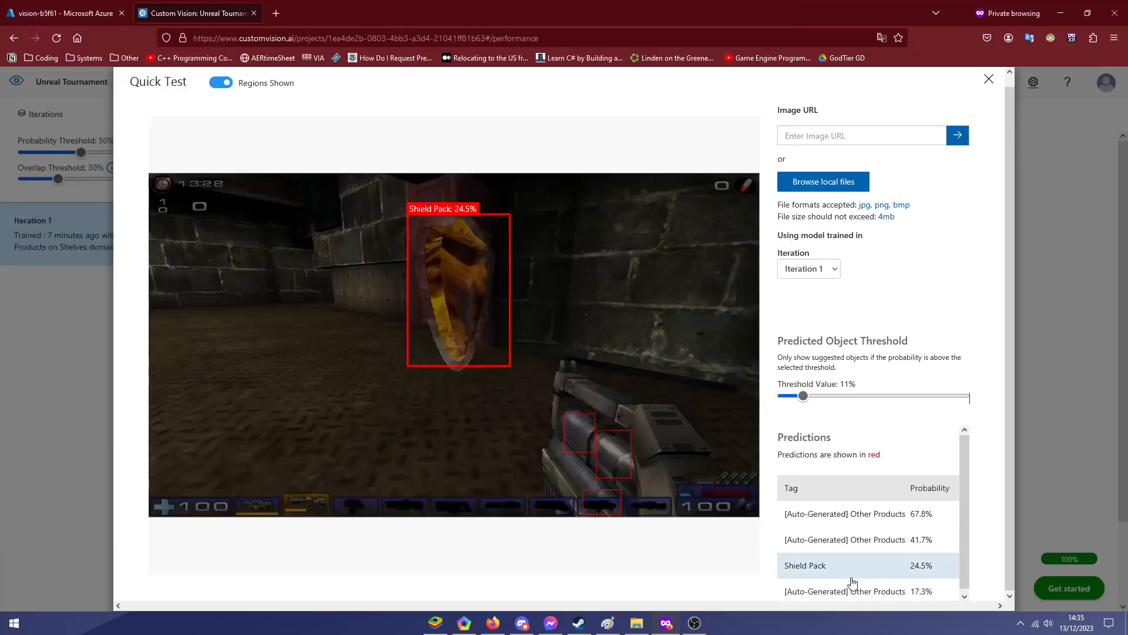
- Quick-test 1.png from the Health Pack folder in ut99 and examine its Health Pack prediction and the remaining list
{"action": "left_click", "coordinate": [834, 185]}
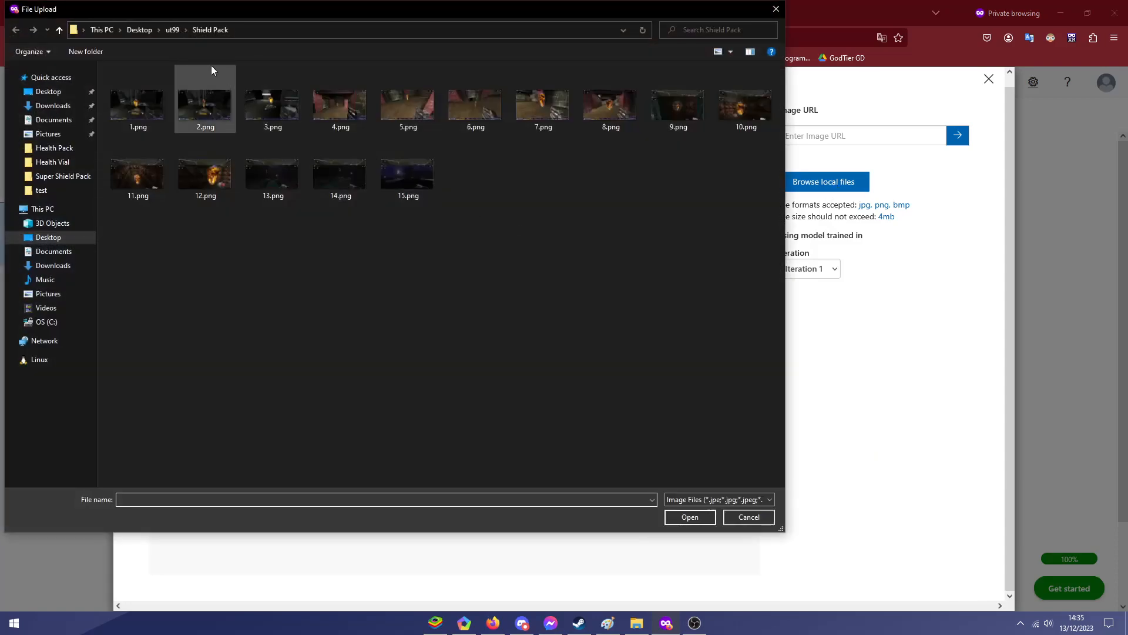
{"action": "left_click", "coordinate": [176, 29]}
{"action": "double_click", "coordinate": [222, 111]}
{"action": "double_click", "coordinate": [141, 109]}
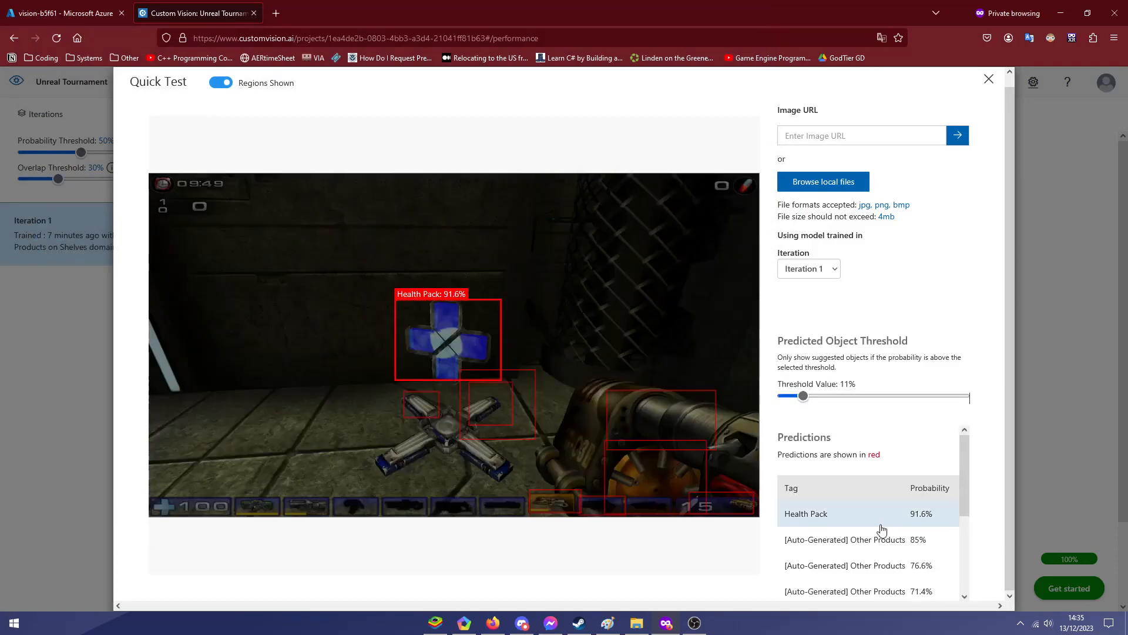
{"action": "scroll", "coordinate": [881, 528], "scroll_direction": "down", "scroll_amount": 2}
{"action": "scroll", "coordinate": [881, 529], "scroll_direction": "up", "scroll_amount": 4}
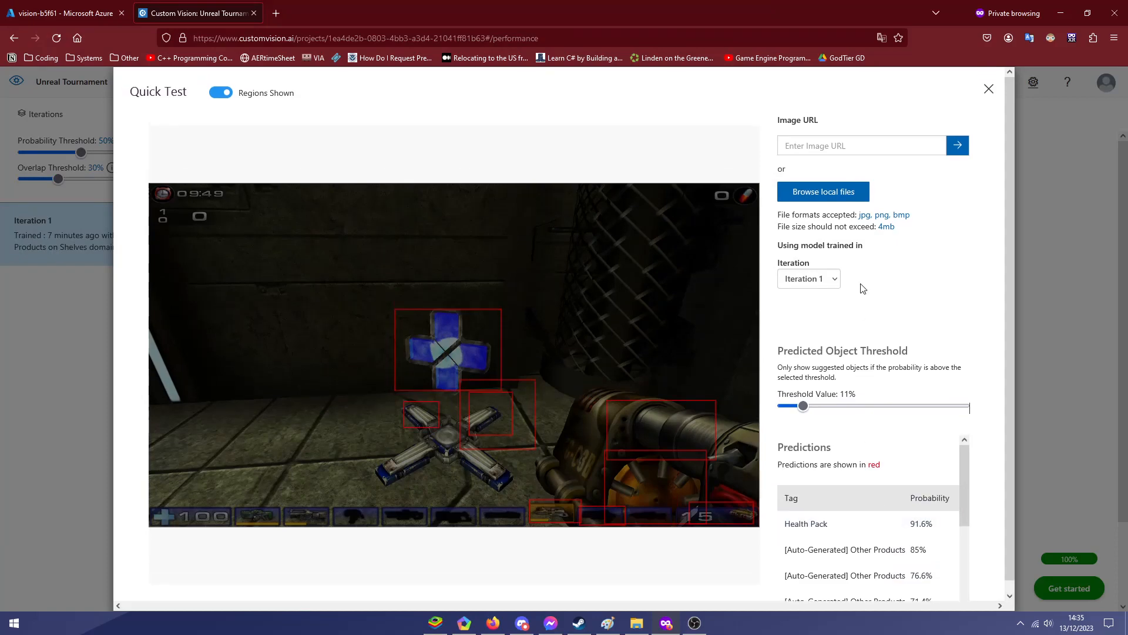
- Quick-test an image from the Health Vial folder in ut99 and examine its Health Vial predictions and the remaining list
{"action": "left_click", "coordinate": [846, 193]}
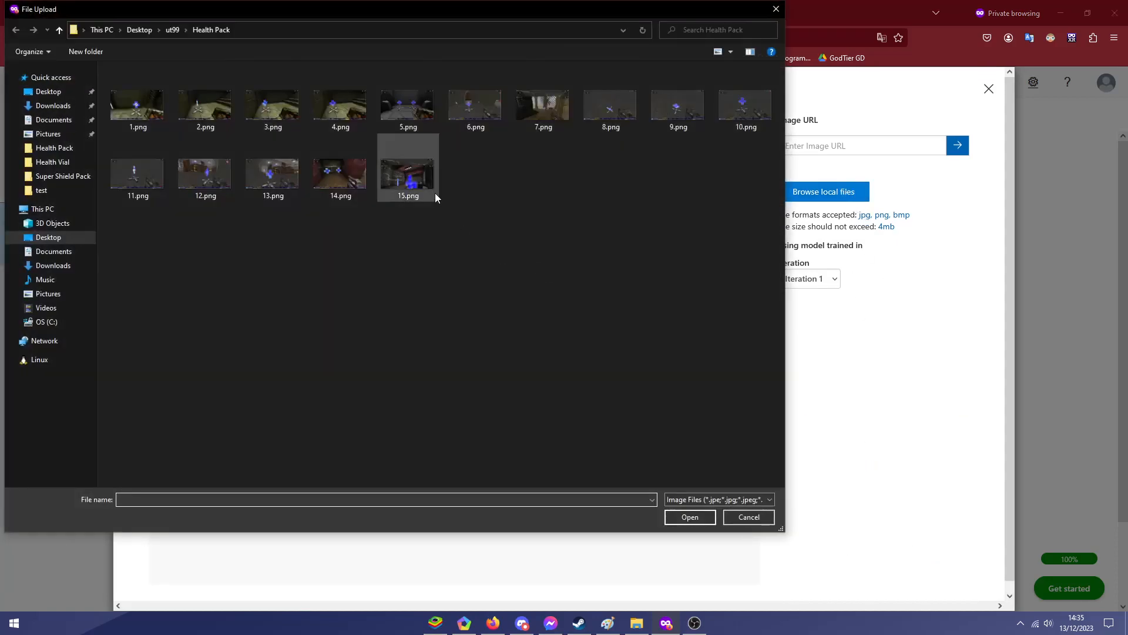
{"action": "left_click", "coordinate": [172, 30]}
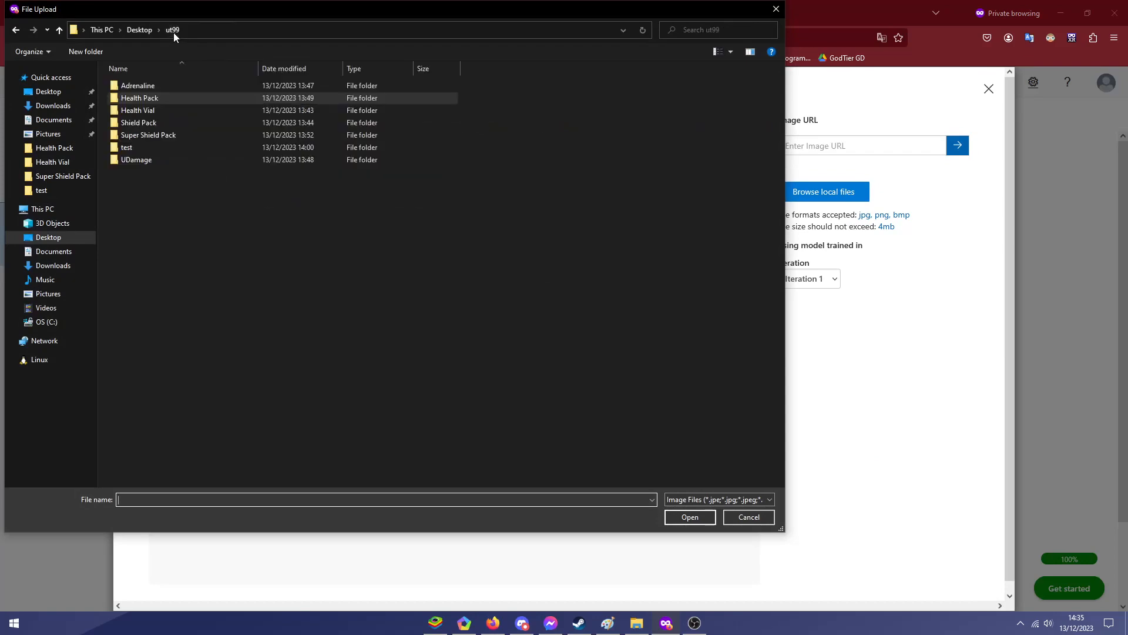
{"action": "double_click", "coordinate": [194, 110]}
{"action": "double_click", "coordinate": [255, 167]}
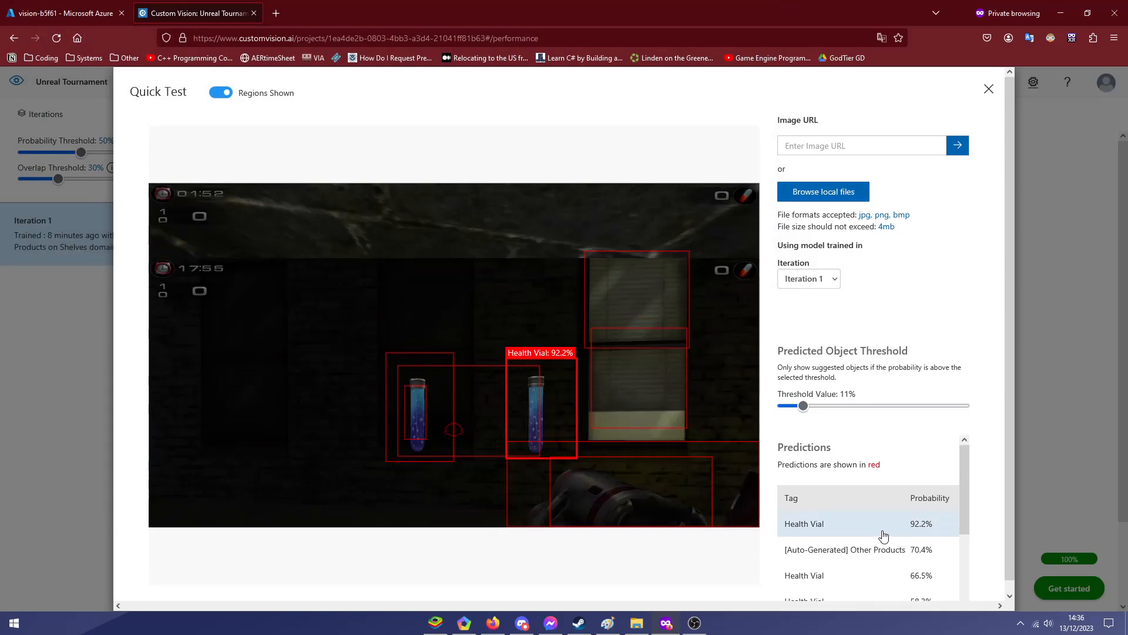
{"action": "scroll", "coordinate": [863, 564], "scroll_direction": "down", "scroll_amount": 2}
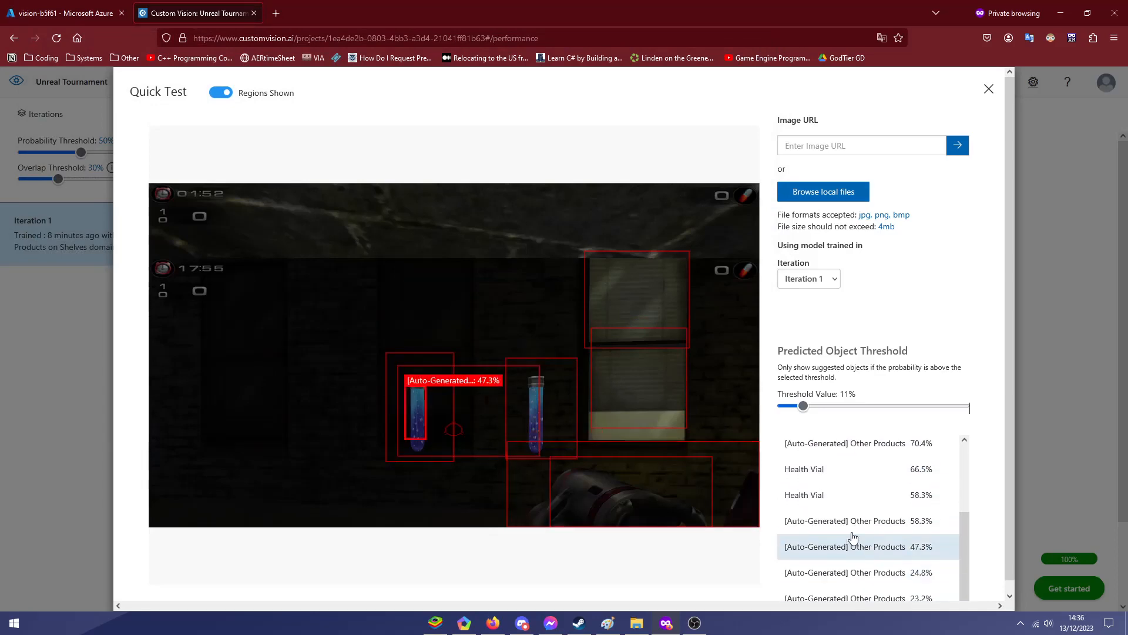
{"action": "scroll", "coordinate": [847, 501], "scroll_direction": "down", "scroll_amount": 2}
{"action": "scroll", "coordinate": [846, 500], "scroll_direction": "up", "scroll_amount": 1}
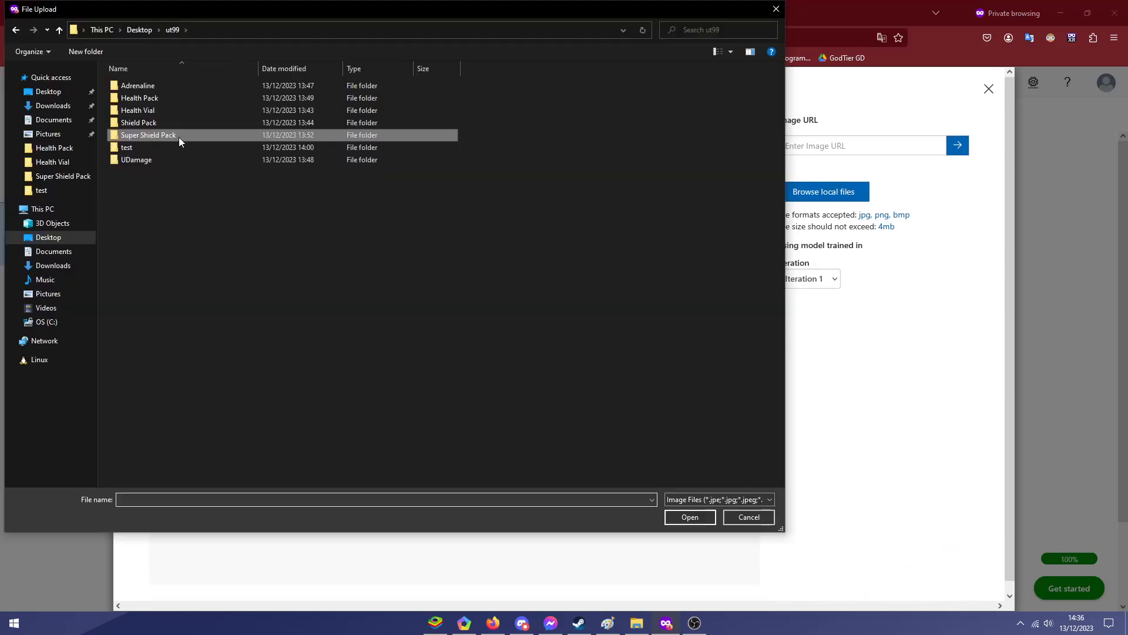
- Quick-test 11.png from the Super Shield Pack folder in ut99 and examine its Super Shield Pack prediction
{"action": "double_click", "coordinate": [179, 136]}
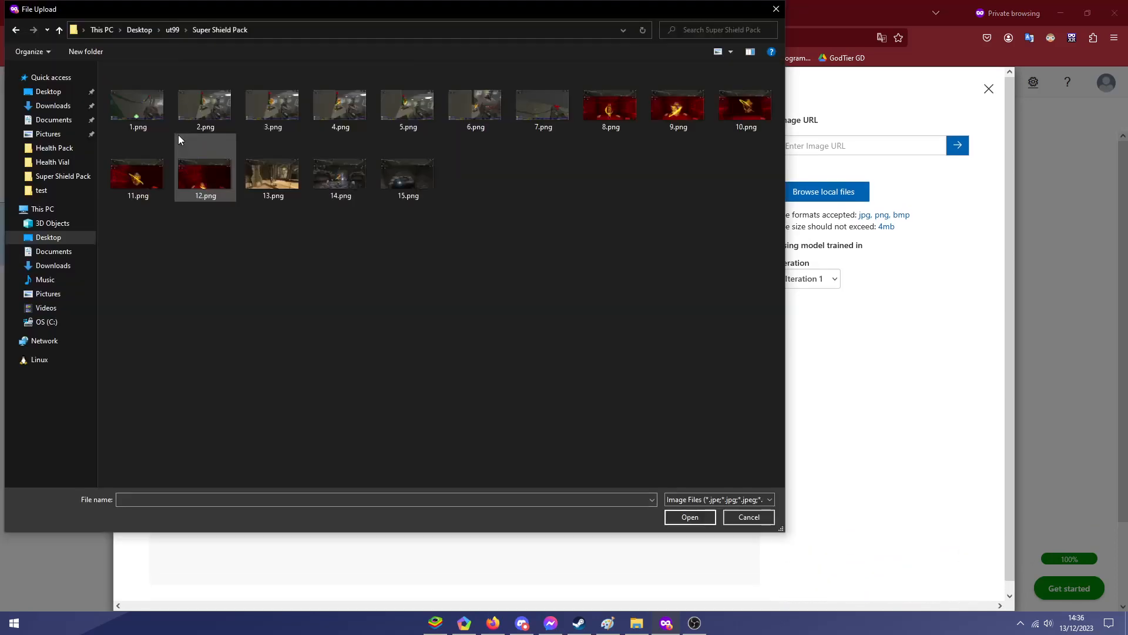
{"action": "double_click", "coordinate": [141, 179]}
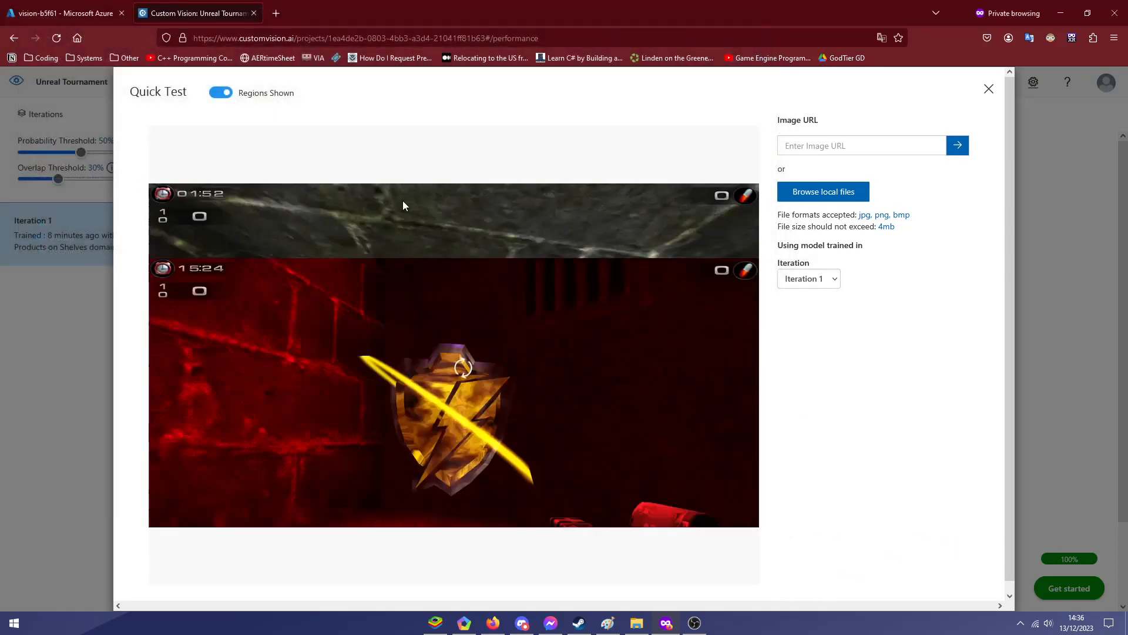
{"action": "scroll", "coordinate": [875, 532], "scroll_direction": "down", "scroll_amount": 2}
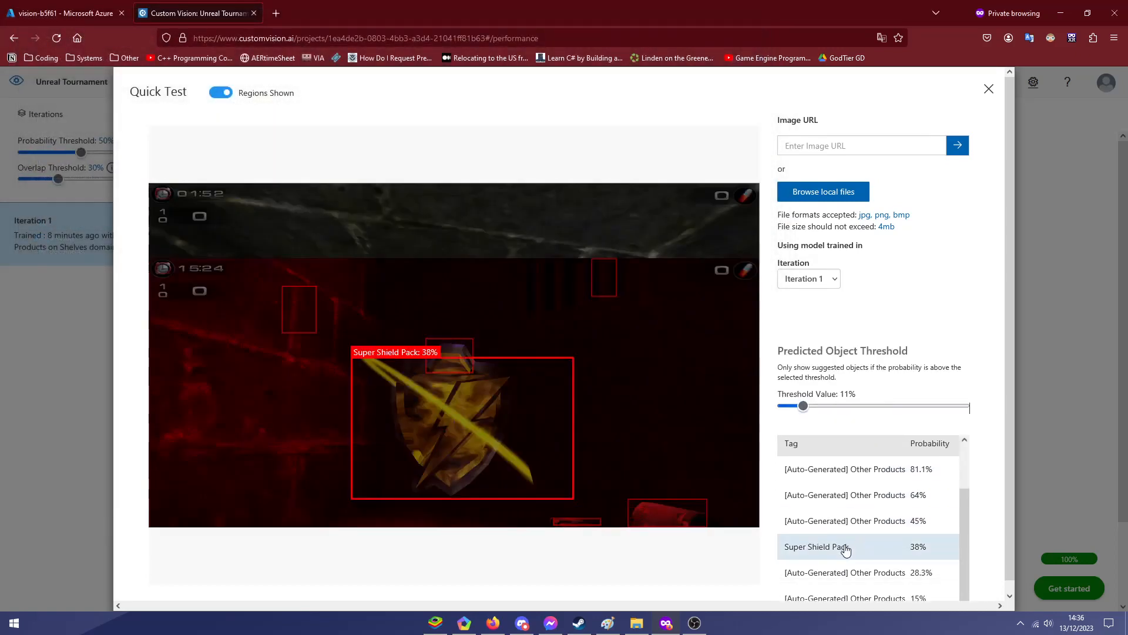
{"action": "scroll", "coordinate": [845, 549], "scroll_direction": "down", "scroll_amount": 1}
- Quick-test 3.png and 7.png from the Super Shield Pack folder and examine the predictions for the shield pickup in each
{"action": "left_click", "coordinate": [833, 191]}
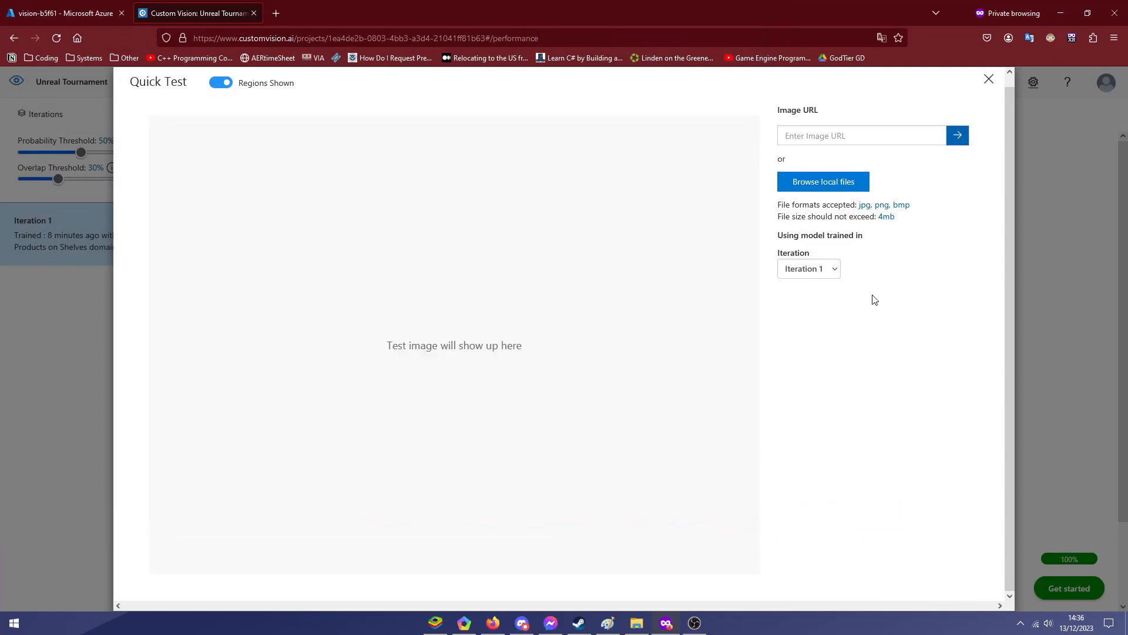
{"action": "double_click", "coordinate": [279, 97]}
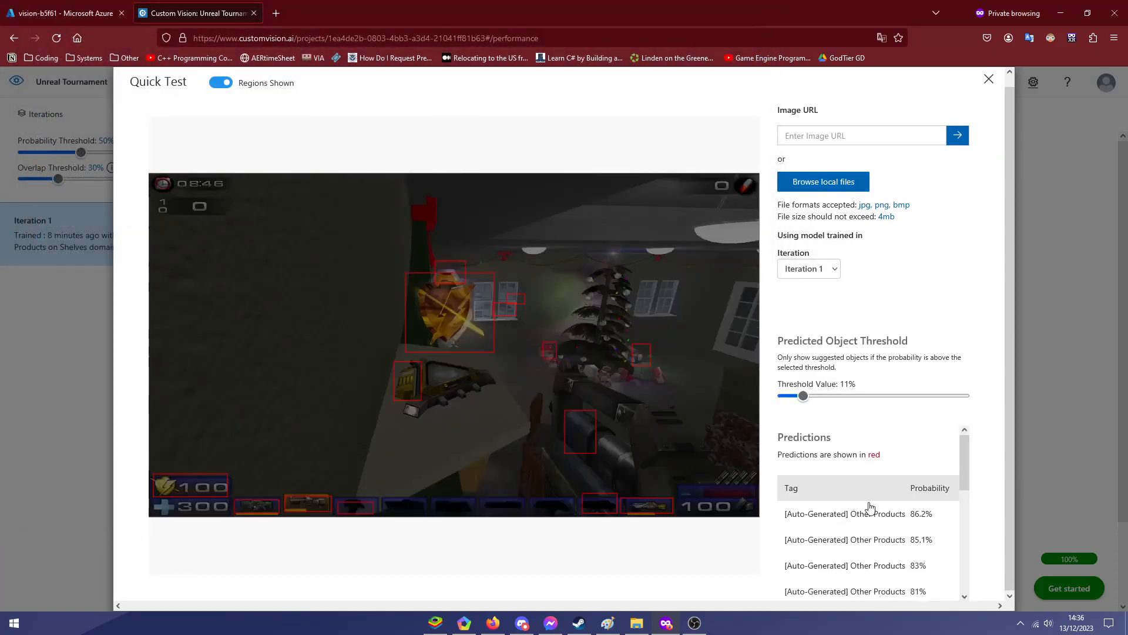
{"action": "scroll", "coordinate": [865, 497], "scroll_direction": "down", "scroll_amount": 5}
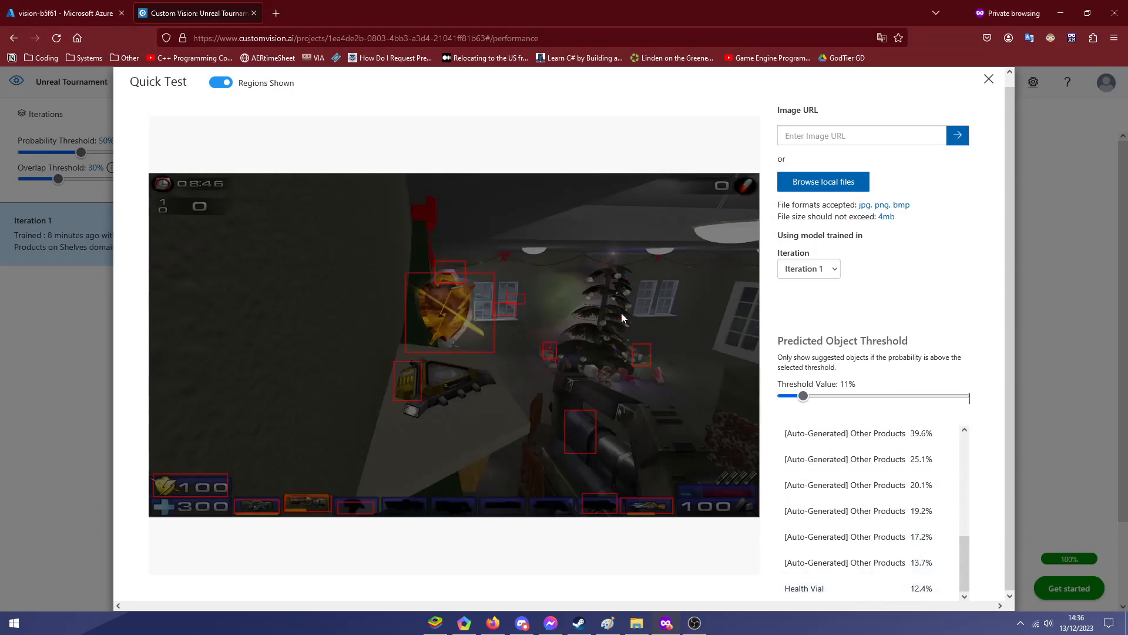
{"action": "scroll", "coordinate": [831, 461], "scroll_direction": "up", "scroll_amount": 5}
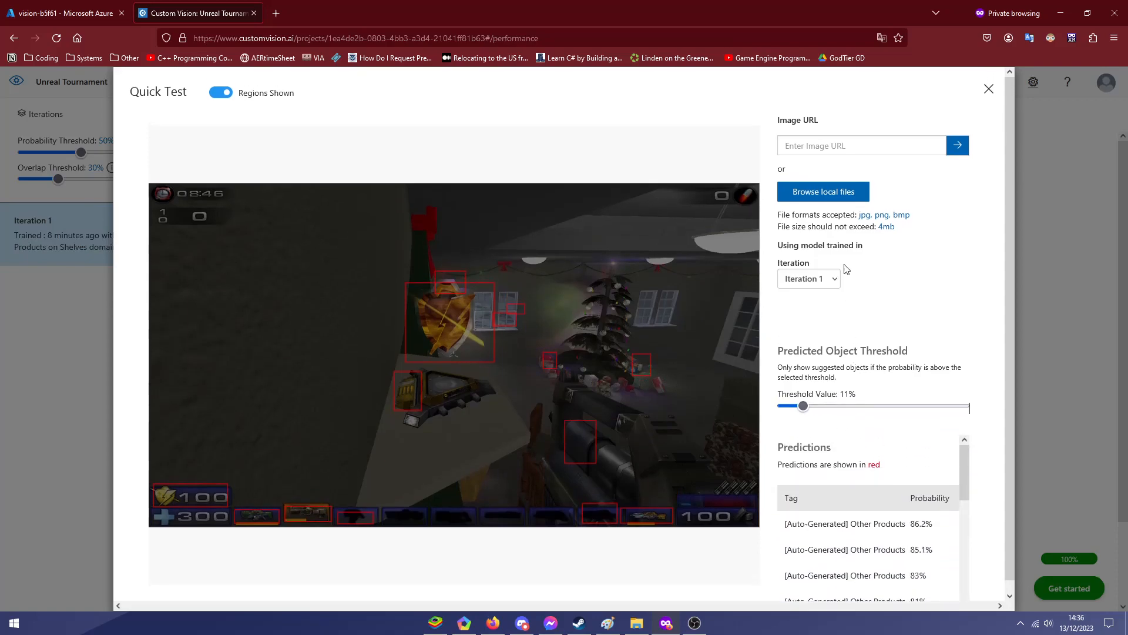
{"action": "left_click", "coordinate": [823, 190]}
{"action": "double_click", "coordinate": [542, 111]}
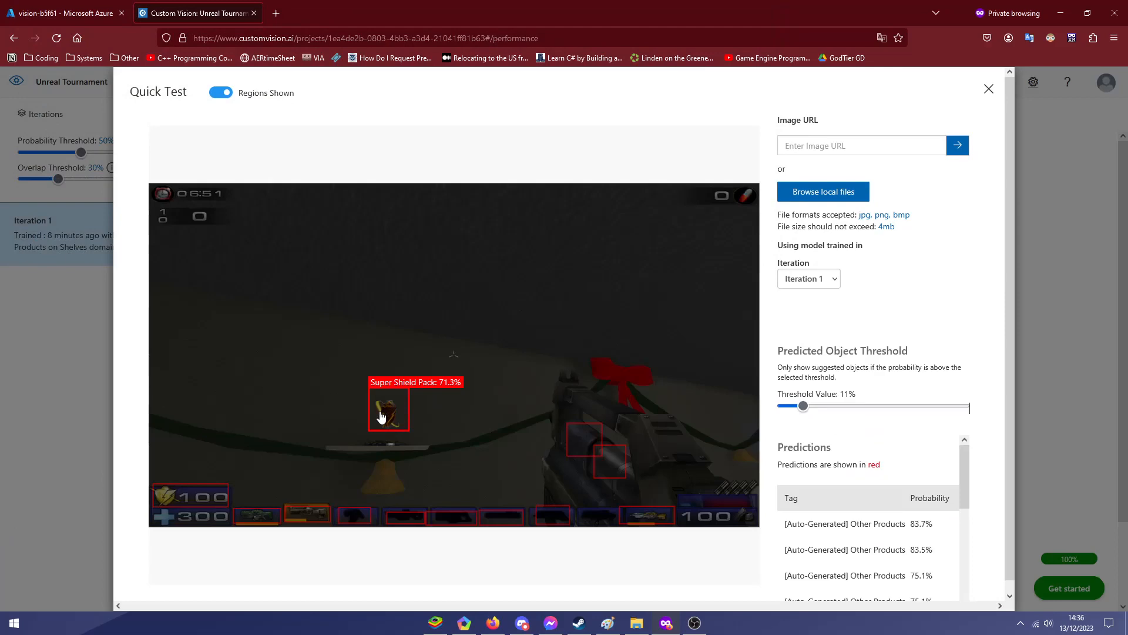
- Quick-test 7.png from the Adrenaline folder in ut99 and examine the Adrenaline prediction around the pills
{"action": "left_click", "coordinate": [818, 191]}
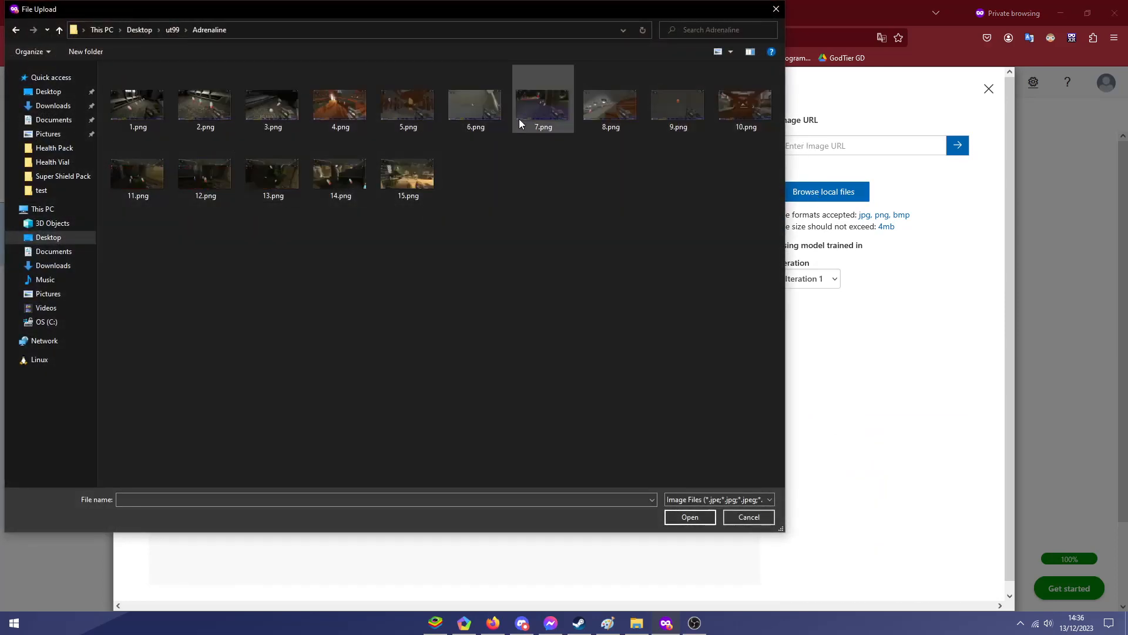
{"action": "double_click", "coordinate": [522, 116]}
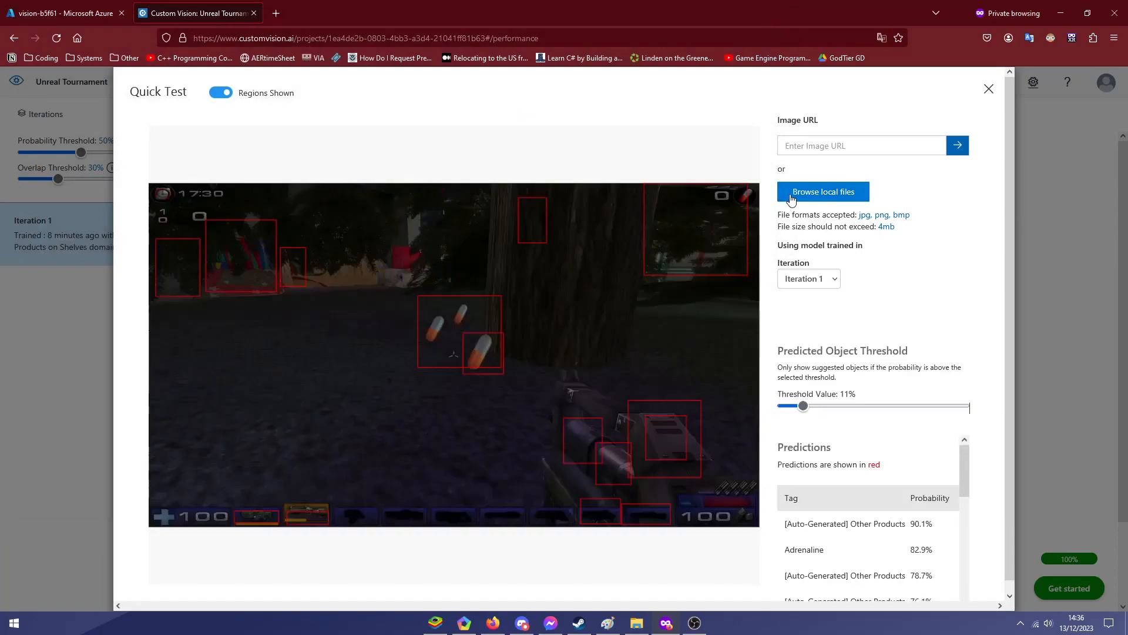
{"action": "mouse_move", "coordinate": [858, 564]}
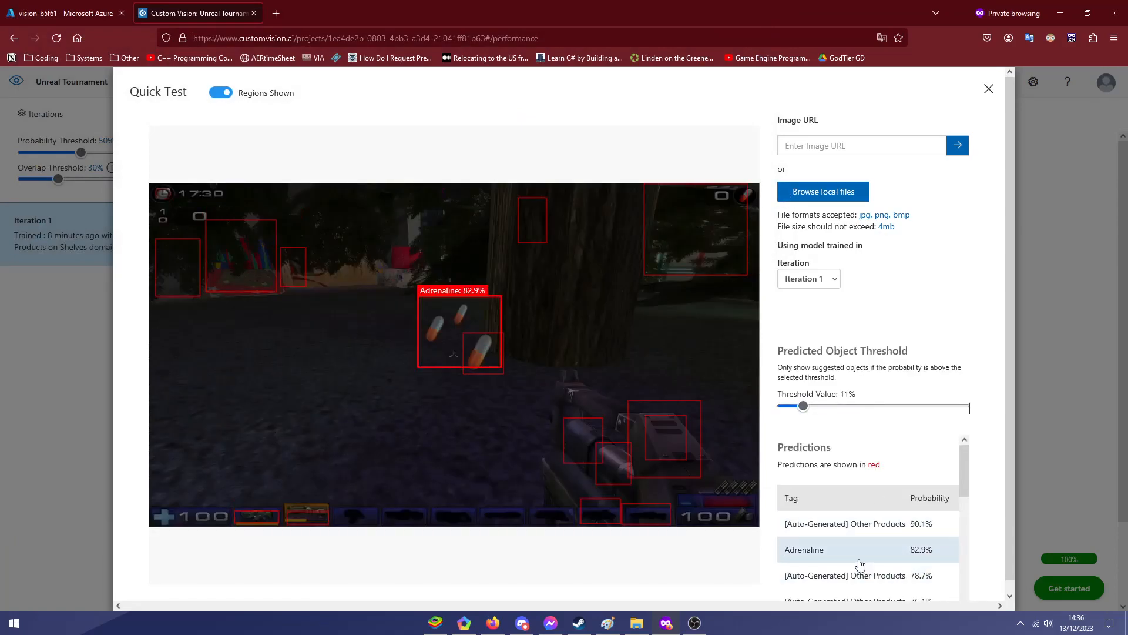
- Quick-test 14.png from the Adrenaline folder and examine the predictions for both pills and the rest of the list
{"action": "left_click", "coordinate": [818, 197]}
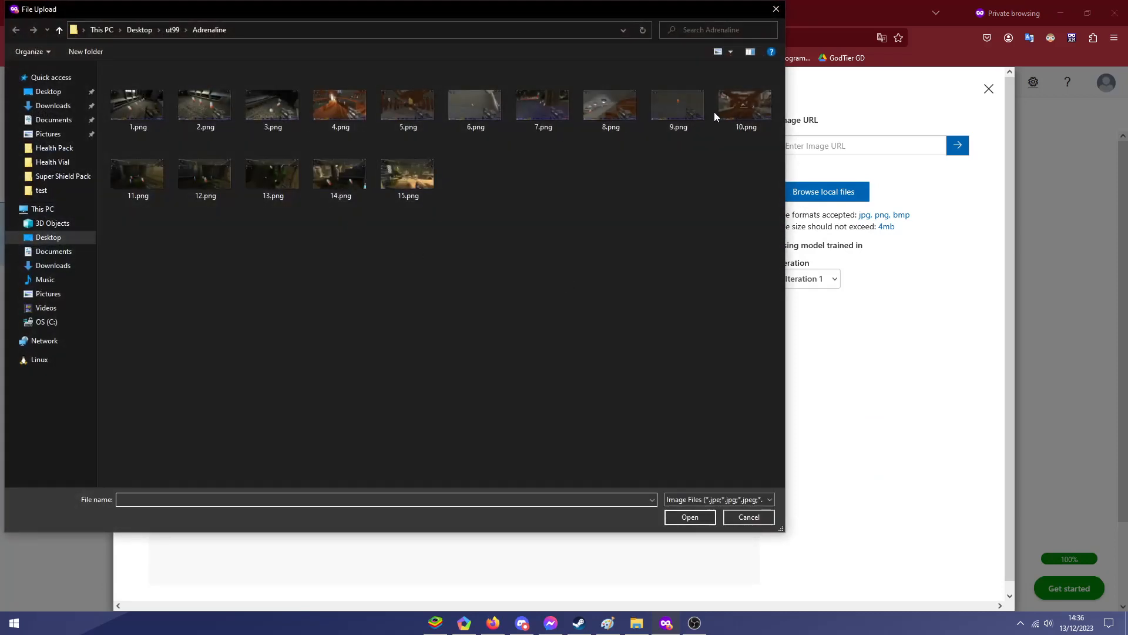
{"action": "double_click", "coordinate": [351, 176]}
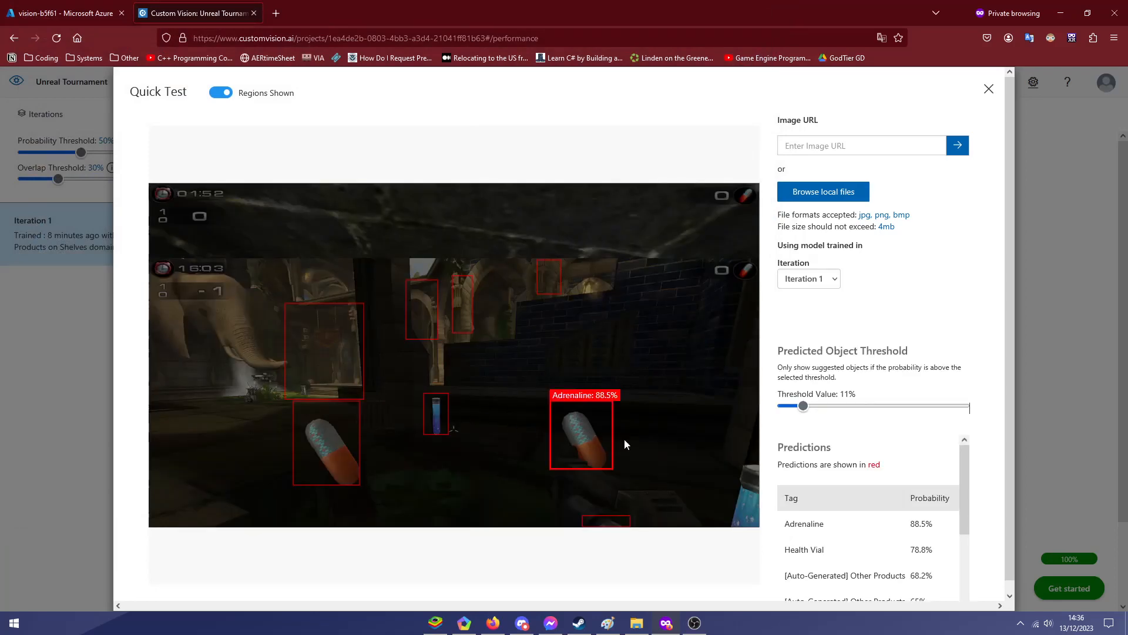
{"action": "scroll", "coordinate": [840, 519], "scroll_direction": "down", "scroll_amount": 2}
{"action": "scroll", "coordinate": [852, 522], "scroll_direction": "down", "scroll_amount": 1}
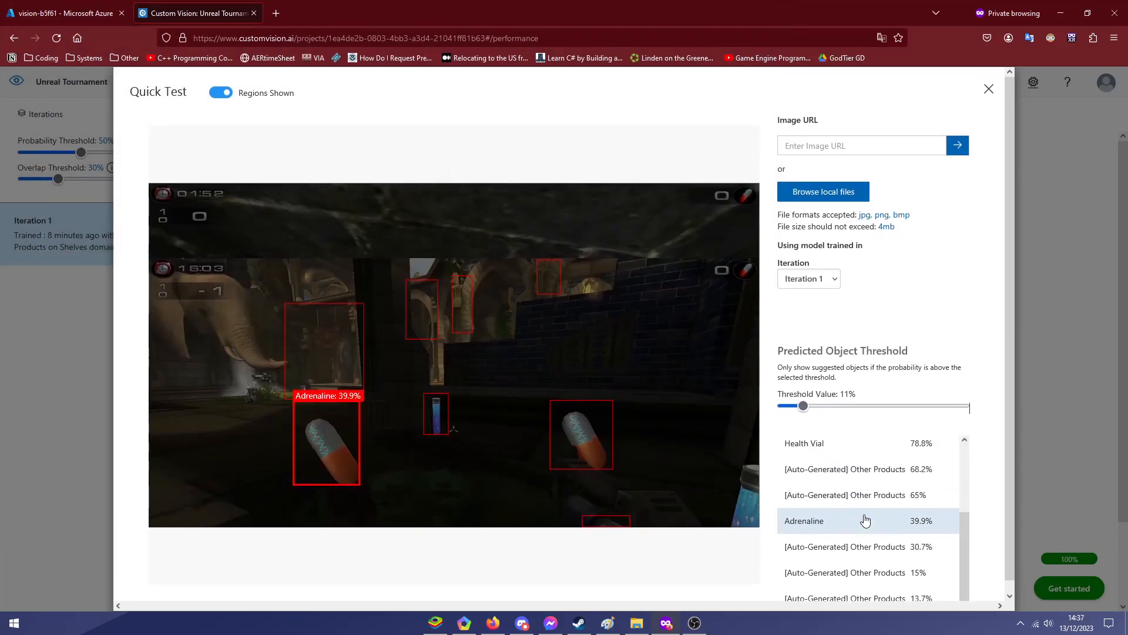
{"action": "scroll", "coordinate": [876, 505], "scroll_direction": "up", "scroll_amount": 3}
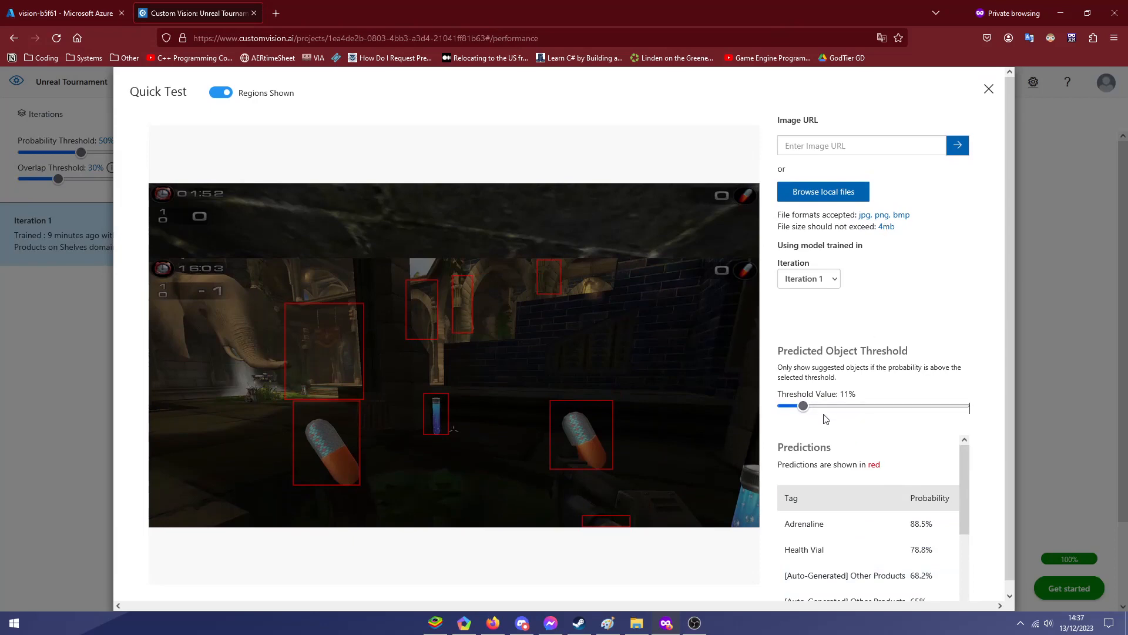